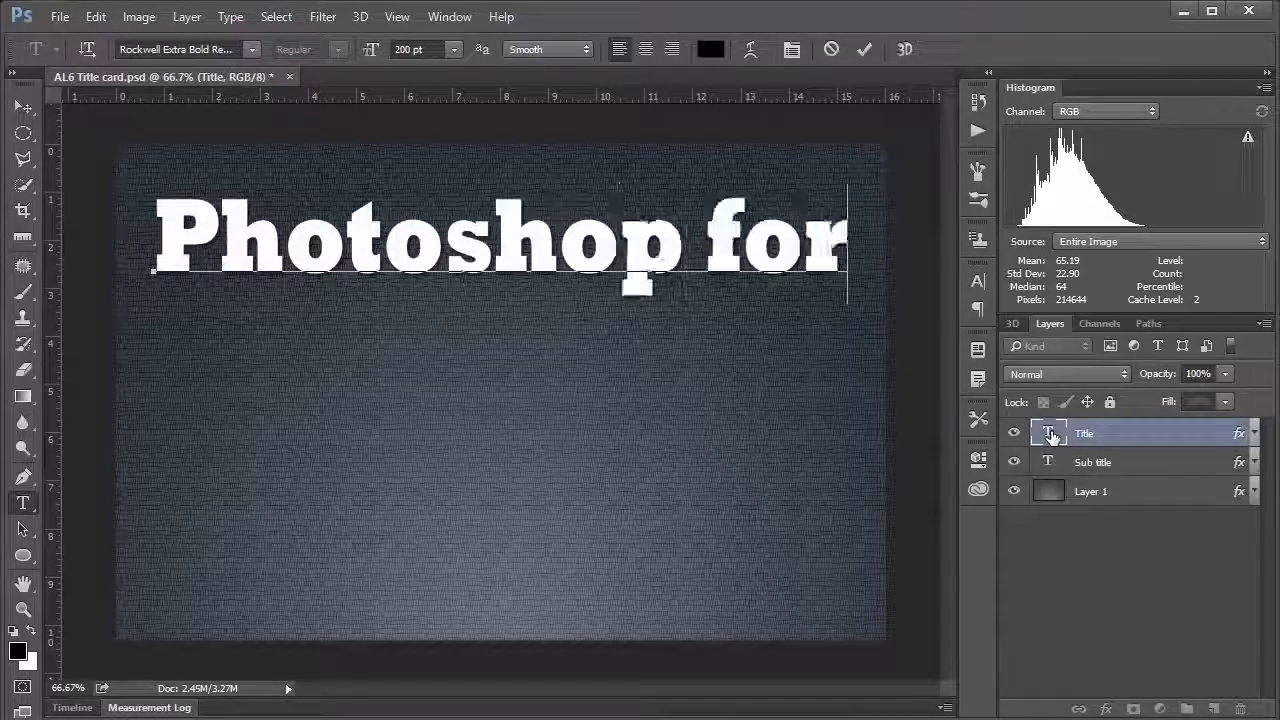
Step: Add 'the Scientist' to the title and enter the subtitle 'Advanced Lesson #6: Quantifying Fluorescence from a Standard Curve'
{"action": "key", "text": "Return"}
{"action": "type", "text": "the Scientist"}
{"action": "double_click", "coordinate": [1048, 462]}
{"action": "type", "text": "A"}
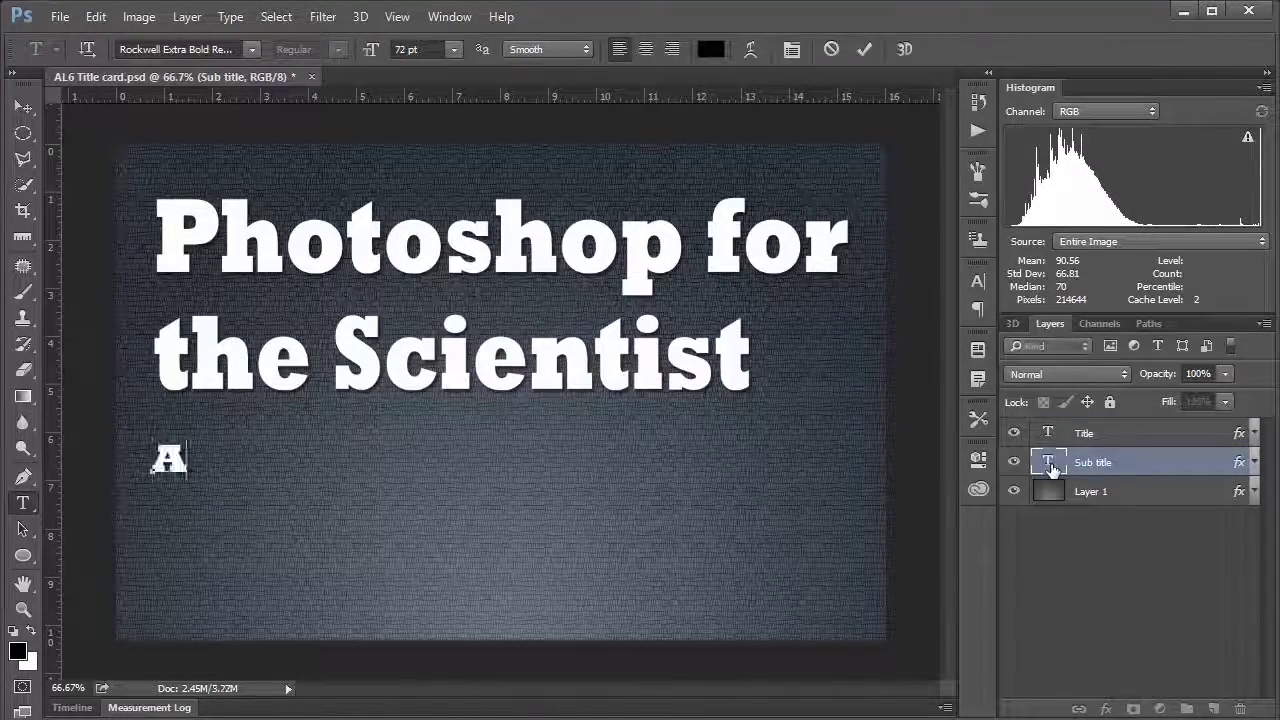
{"action": "type", "text": "dvanced Lesson "}
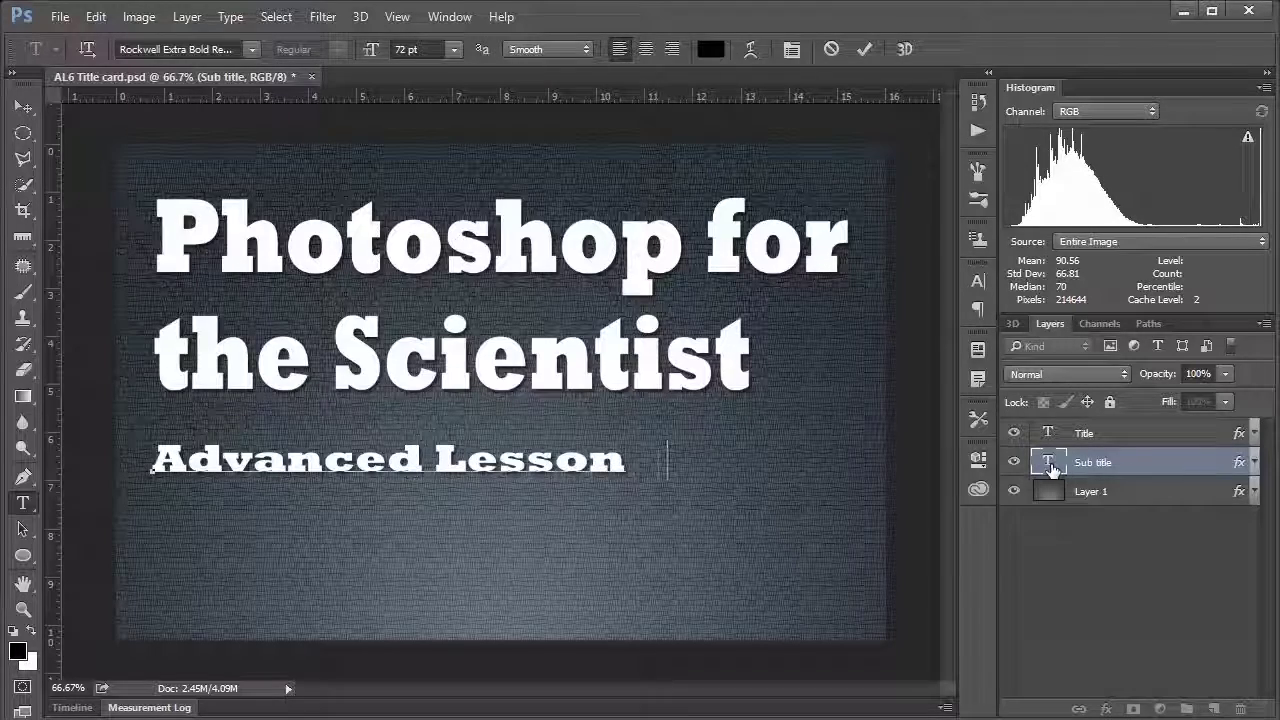
{"action": "type", "text": "#6:"}
{"action": "key", "text": "Return"}
{"action": "type", "text": "Quantifying F"}
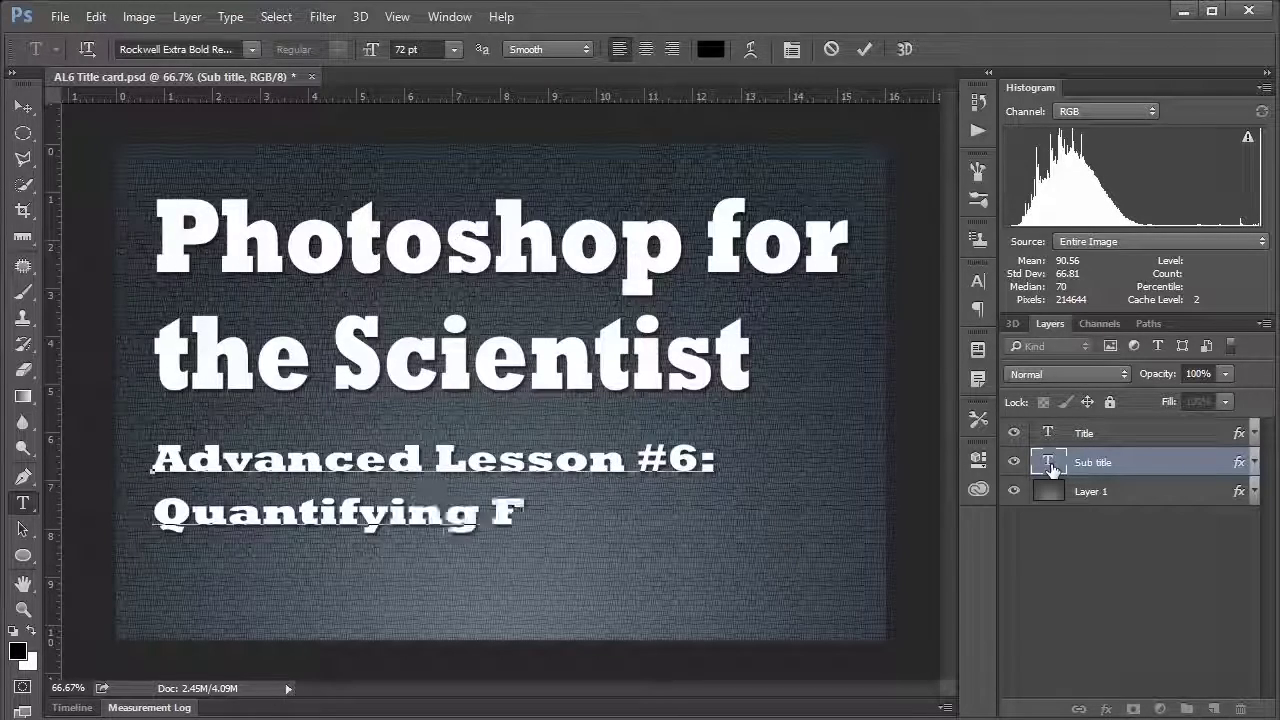
{"action": "type", "text": "luorescence"}
{"action": "key", "text": "Return"}
{"action": "type", "text": "from a sta"}
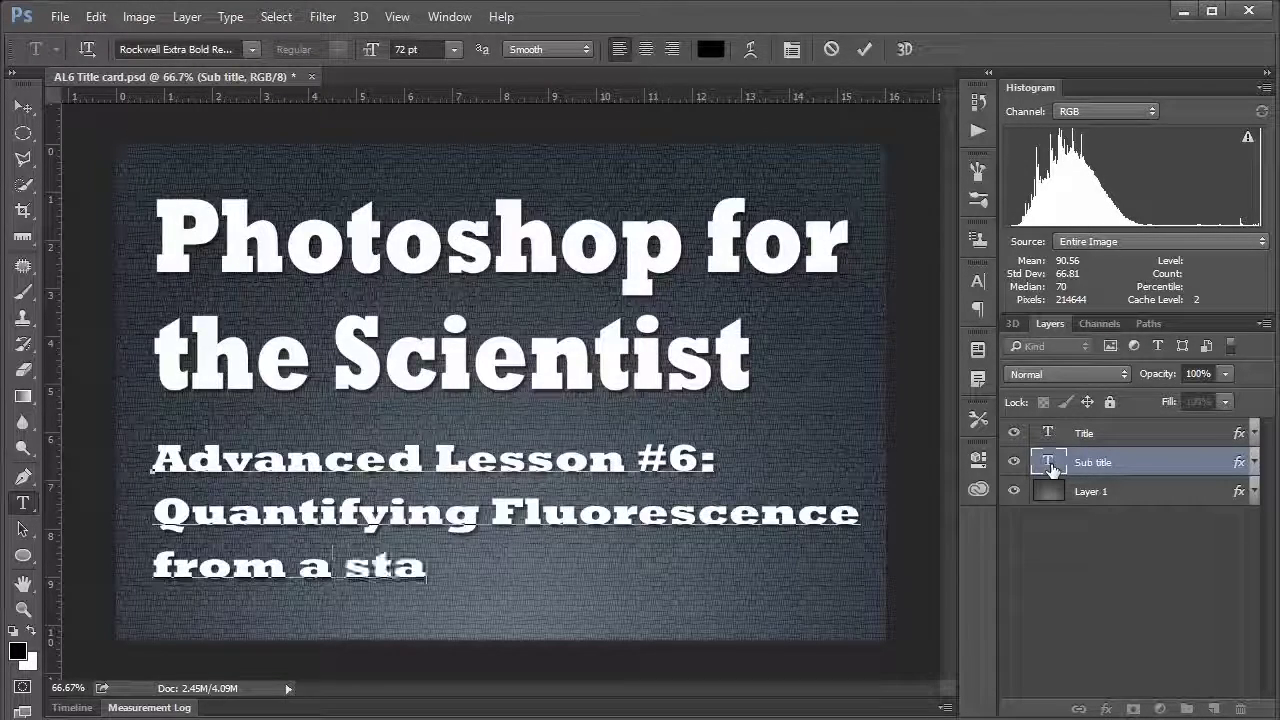
{"action": "key", "text": "BackSpace"}
{"action": "key", "text": "BackSpace"}
{"action": "key", "text": "BackSpace"}
{"action": "type", "text": "Standard Curve"}
{"action": "key", "text": "ctrl+Return"}
{"action": "key", "text": "m"}
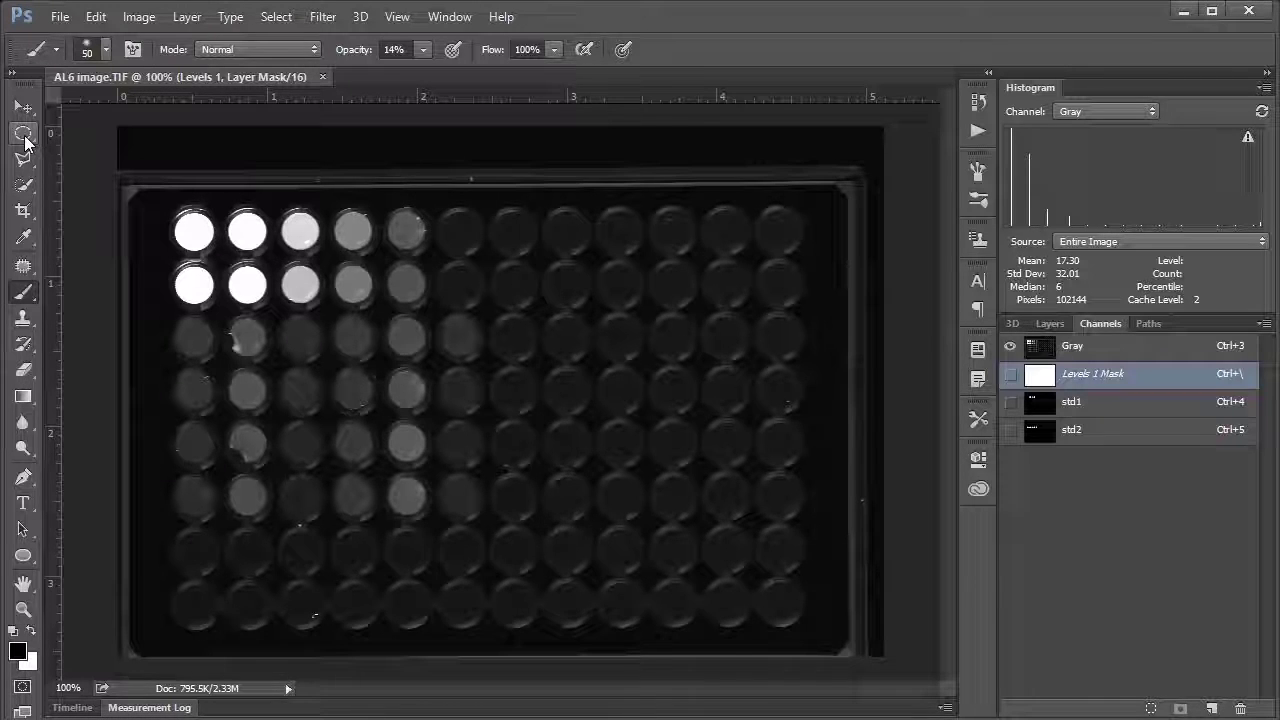
Step: Measure one well's diameter with the Ruler Tool at 200% zoom, reading 37 pixels
{"action": "left_click", "coordinate": [26, 242]}
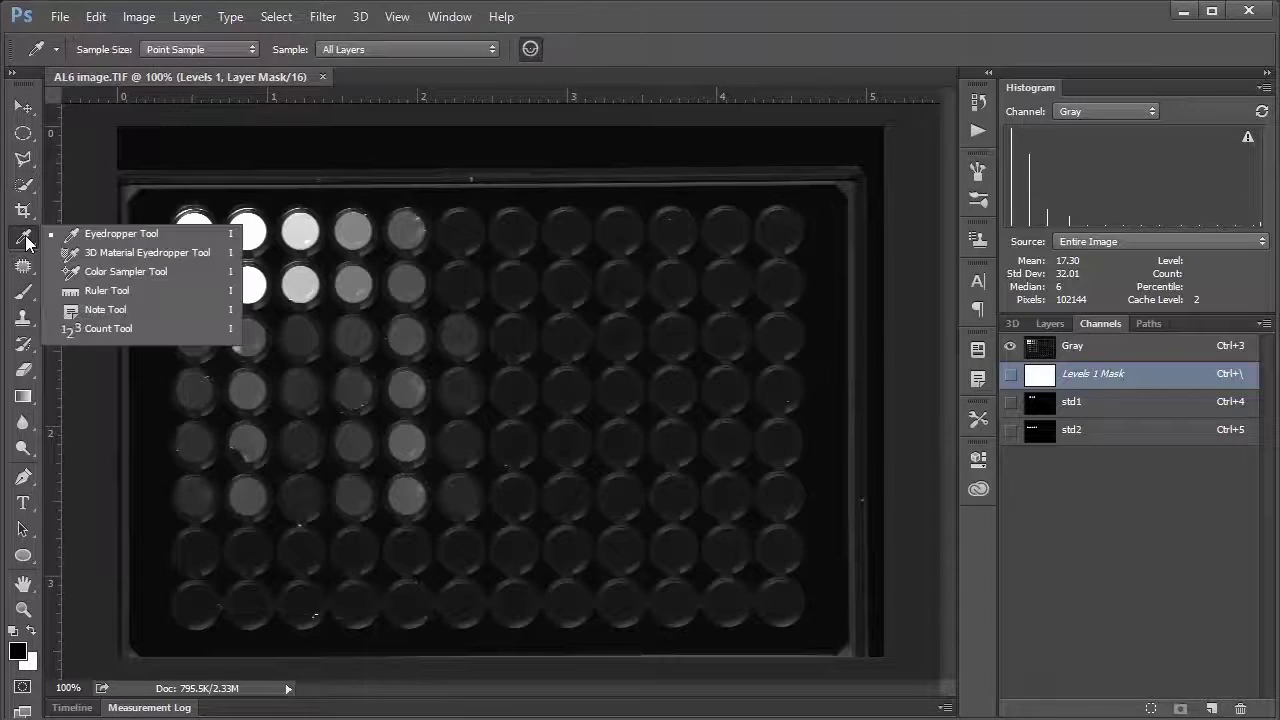
{"action": "left_click", "coordinate": [116, 296]}
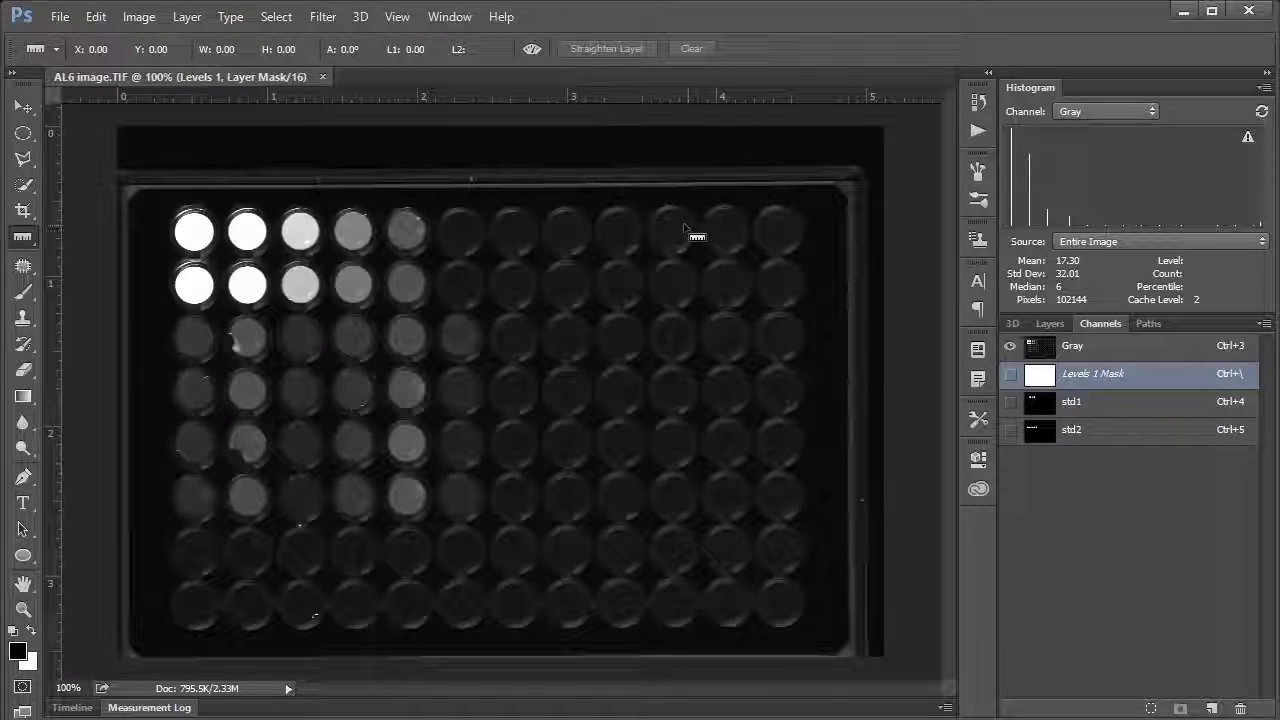
{"action": "key", "text": "ctrl+plus"}
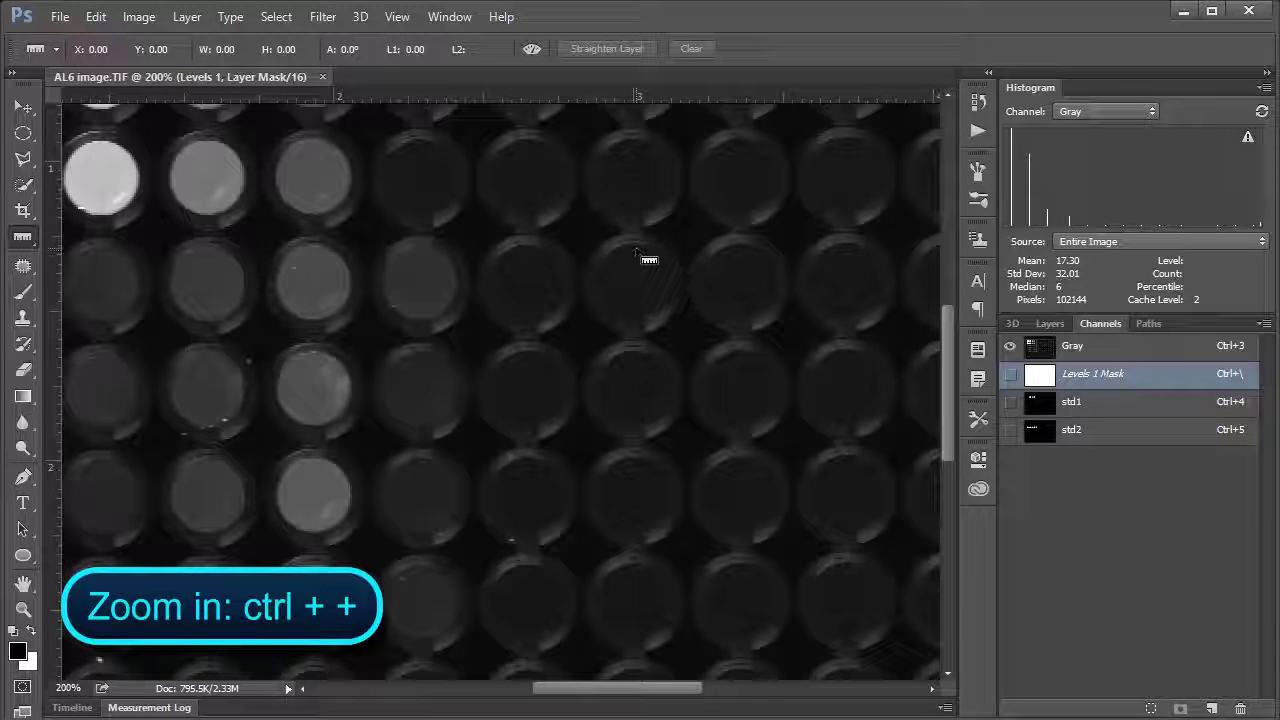
{"action": "left_click_drag", "start_coordinate": [634, 247], "coordinate": [634, 323]}
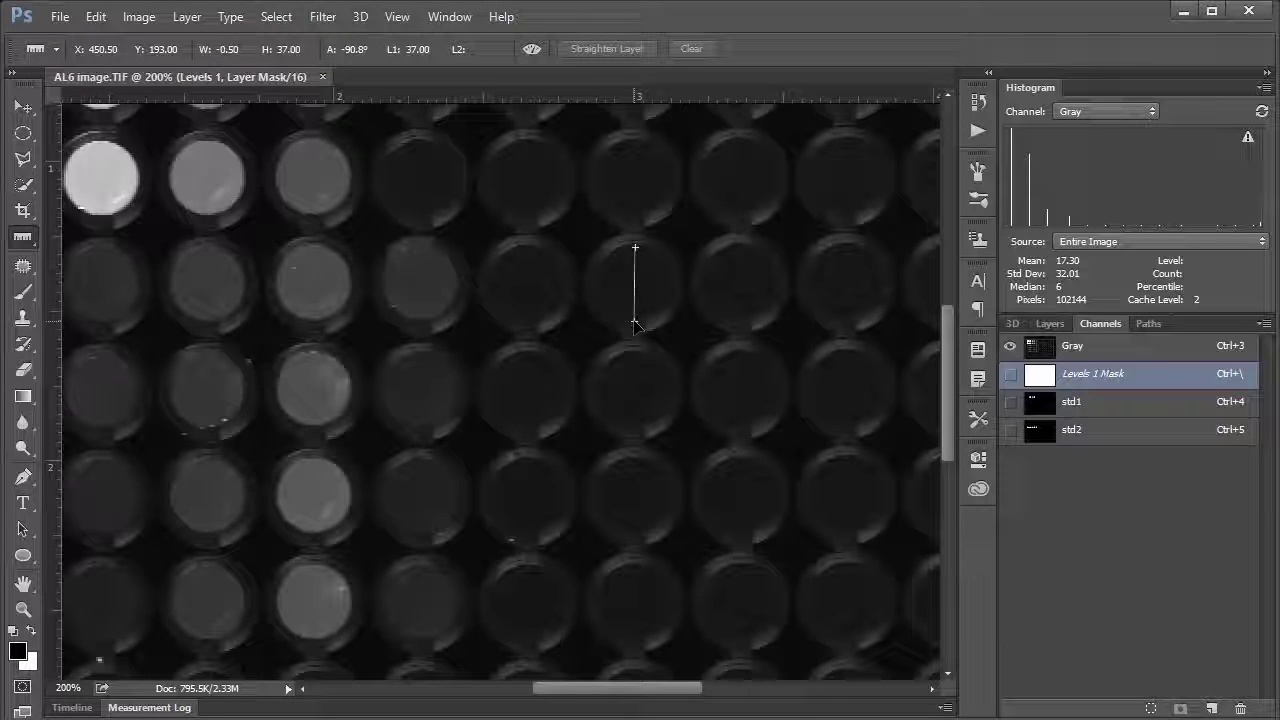
{"action": "left_click_drag", "start_coordinate": [634, 325], "coordinate": [634, 323]}
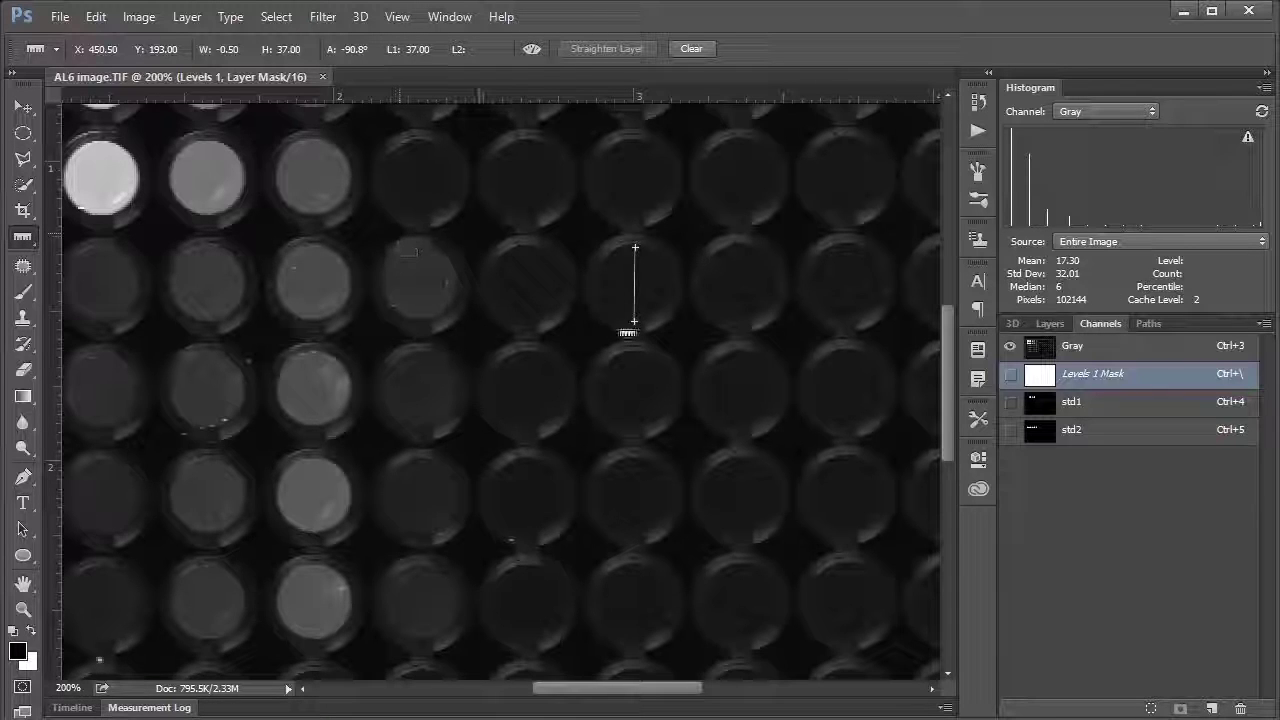
Step: Clear the ruler and set the Elliptical Marquee to Fixed Size, 37 × 37 px
{"action": "left_click", "coordinate": [691, 49]}
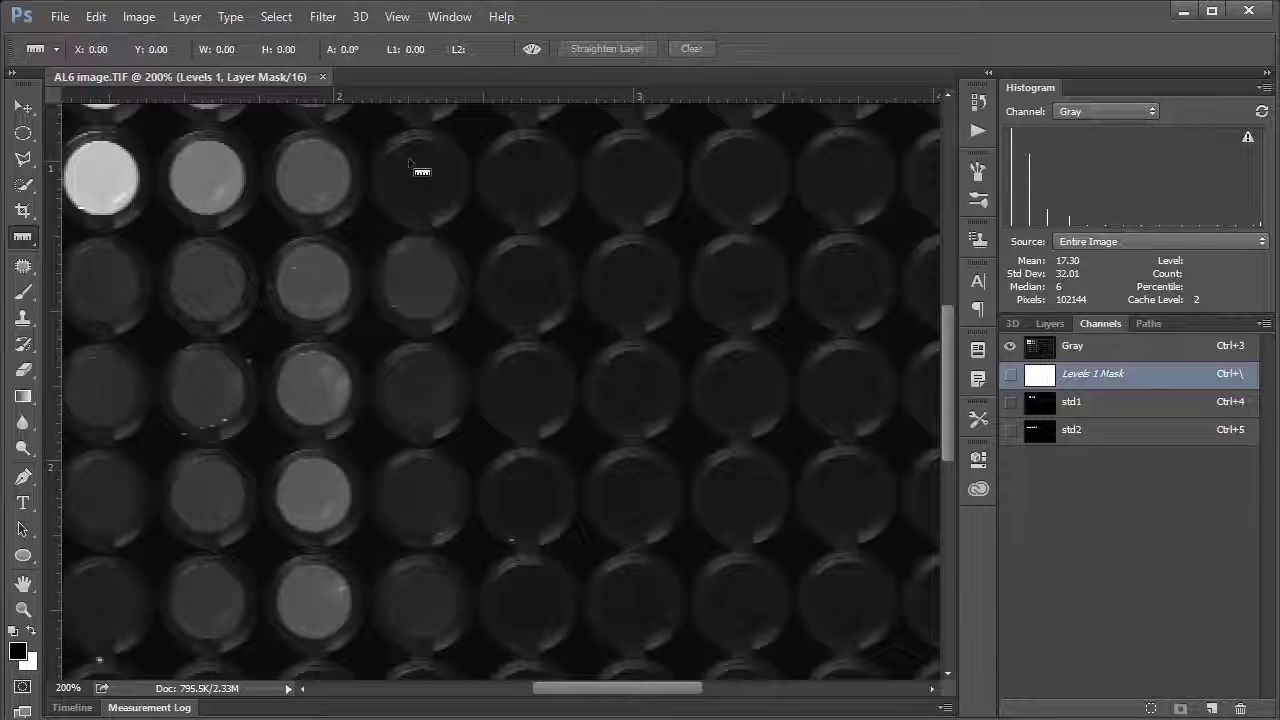
{"action": "left_click", "coordinate": [23, 133]}
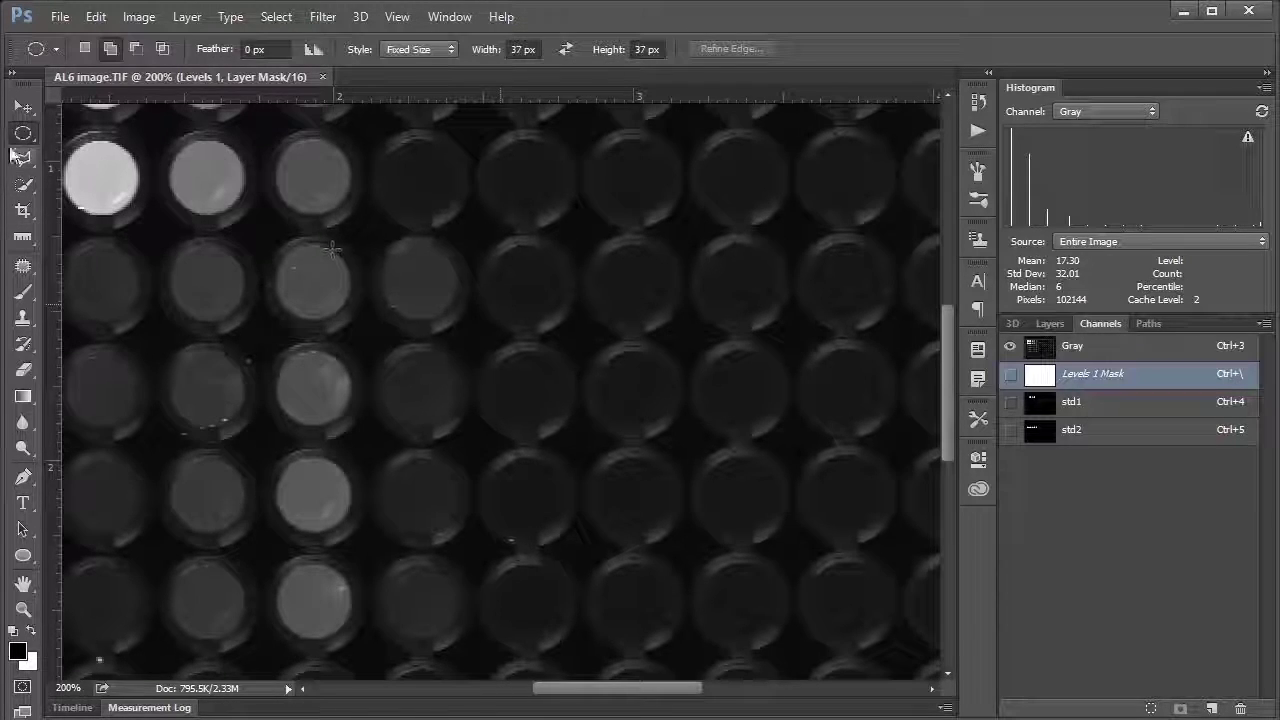
{"action": "left_click", "coordinate": [23, 135]}
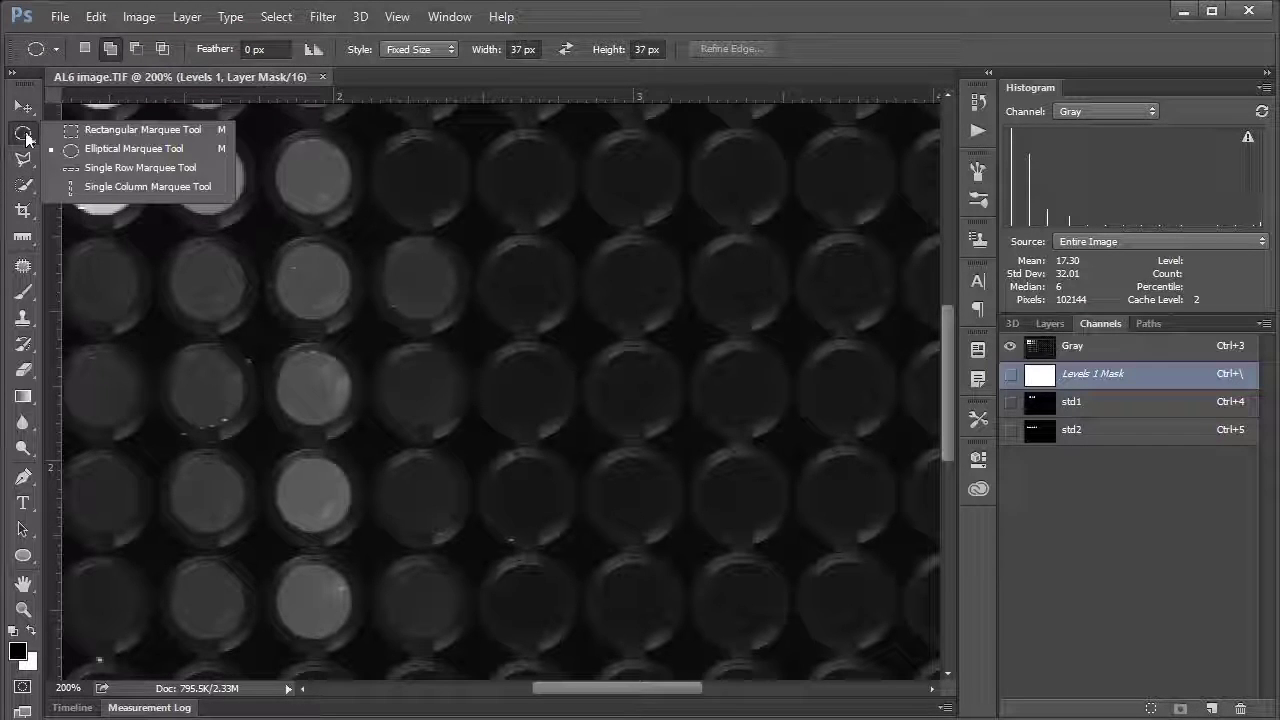
{"action": "left_click", "coordinate": [79, 150]}
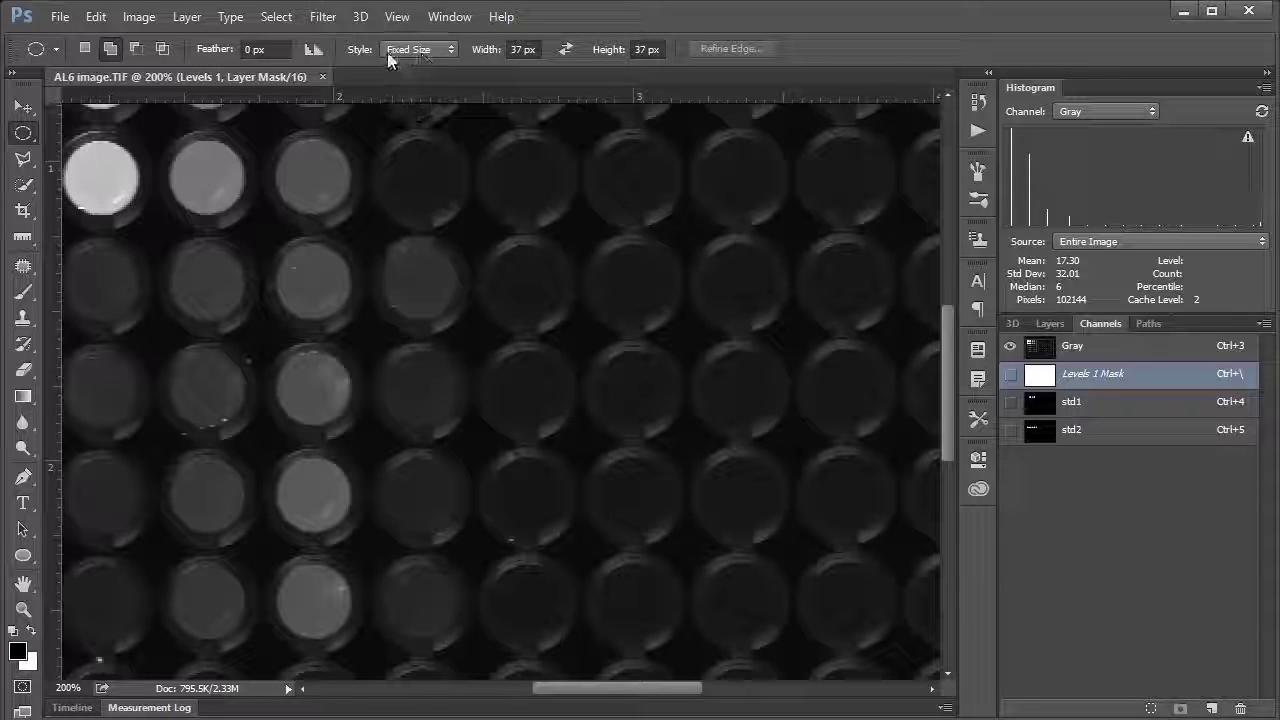
{"action": "left_click", "coordinate": [453, 56]}
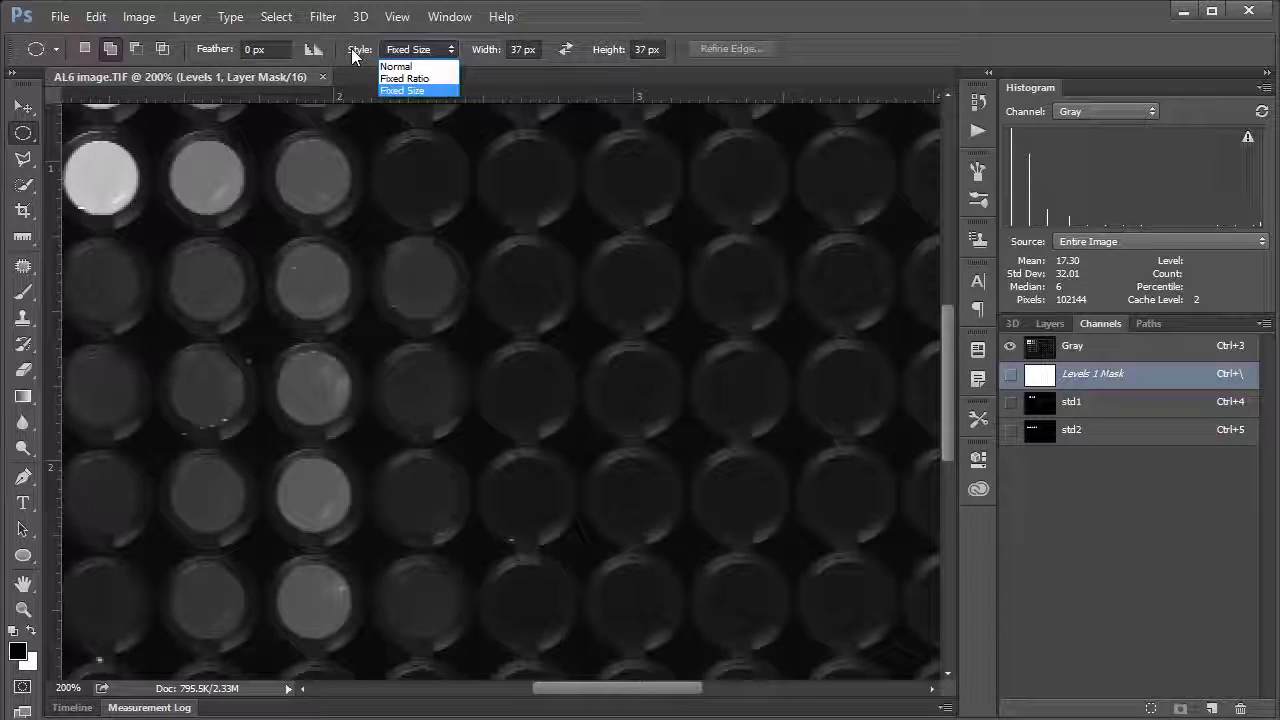
{"action": "left_click", "coordinate": [420, 89]}
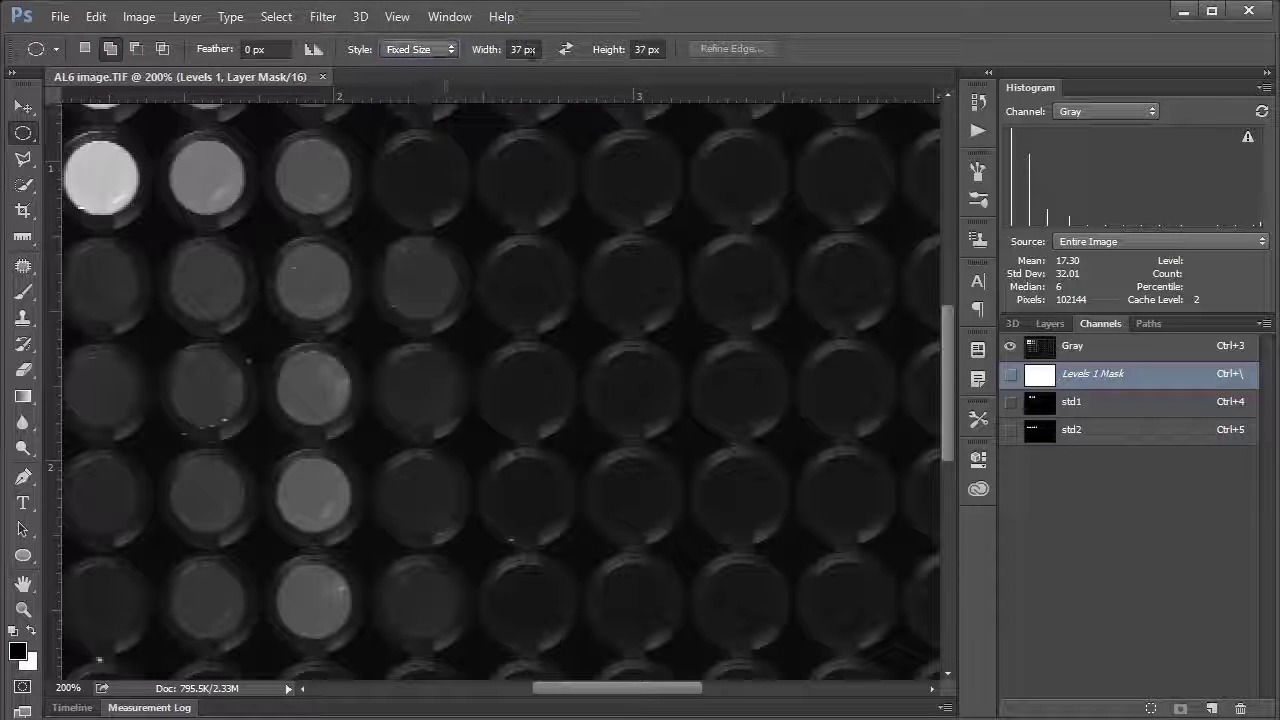
{"action": "left_click", "coordinate": [523, 49]}
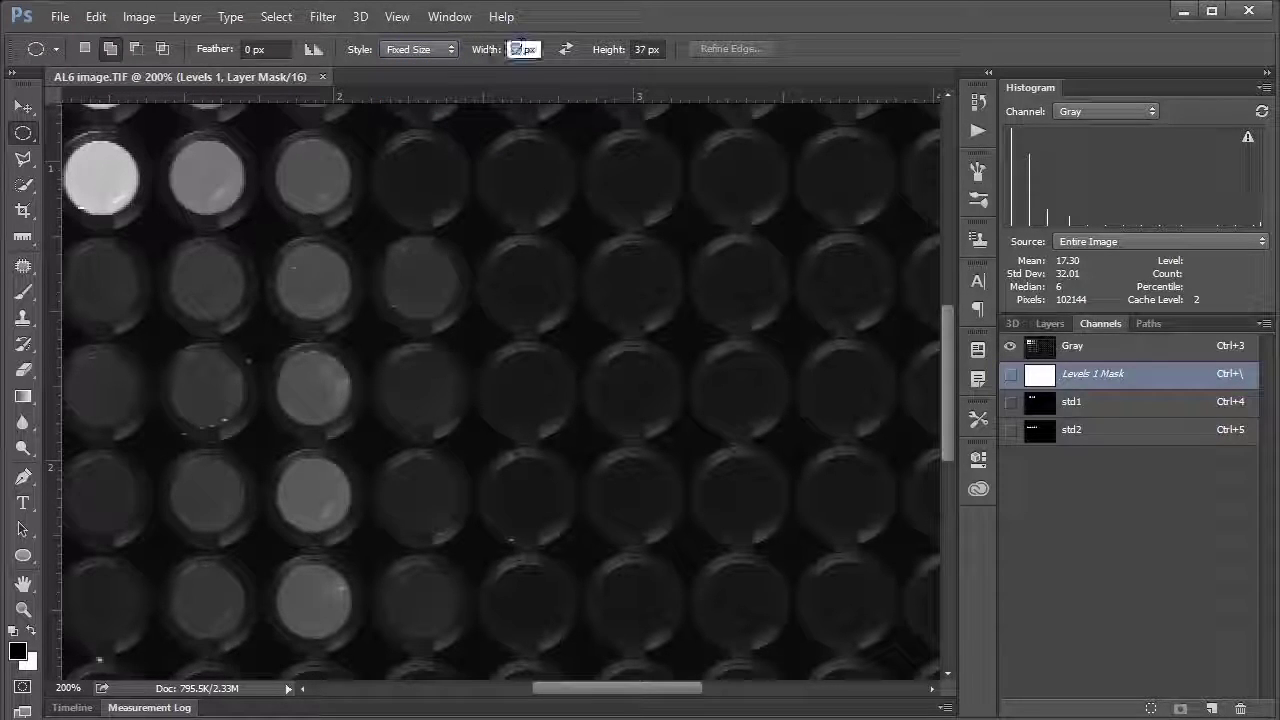
{"action": "key", "text": "Tab"}
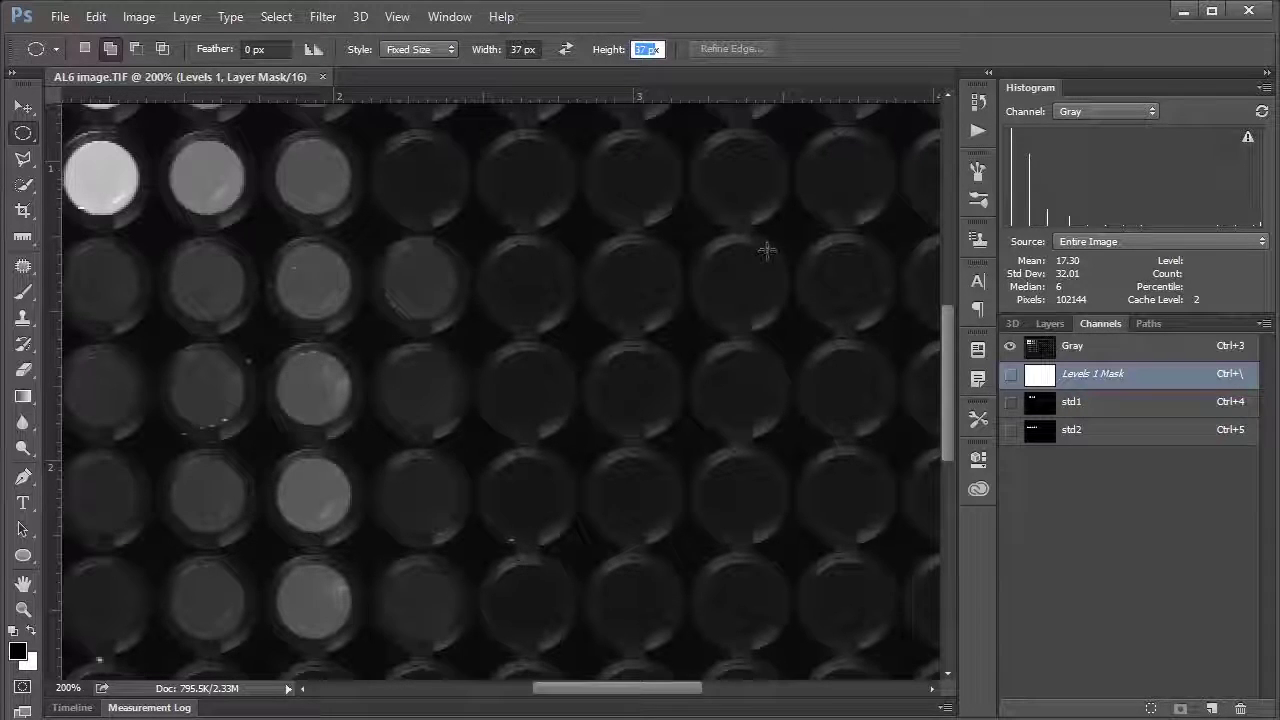
Step: Select five empty wells together with Shift-added 37-px circles, aligning each over its well
{"action": "left_click", "coordinate": [608, 246]}
{"action": "left_click_drag", "start_coordinate": [608, 246], "coordinate": [597, 244]}
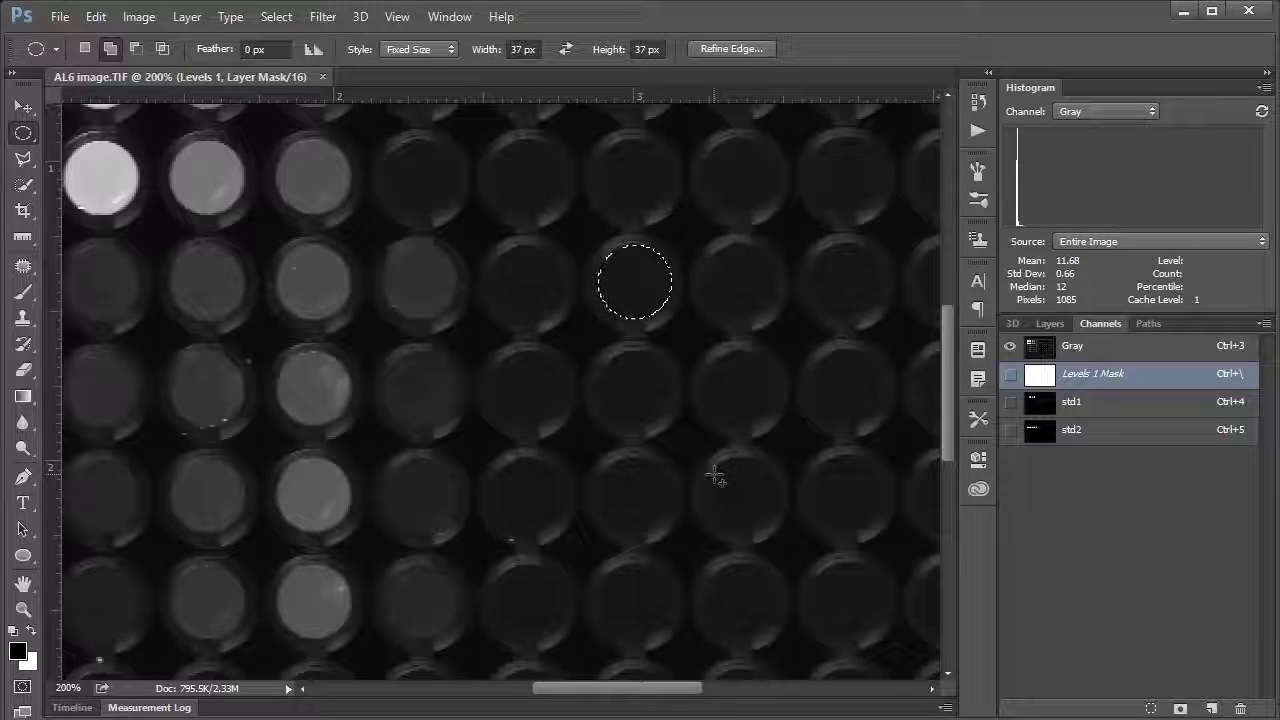
{"action": "left_click_drag", "start_coordinate": [704, 360], "coordinate": [704, 352]}
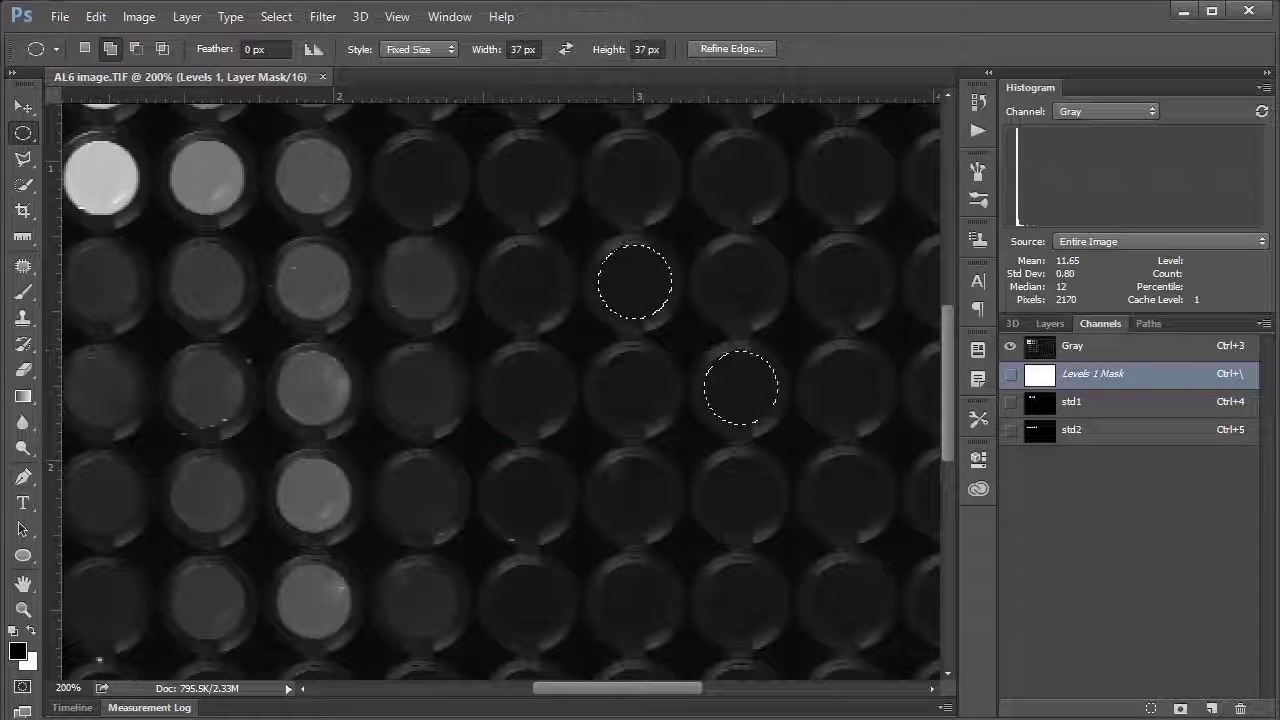
{"action": "left_click_drag", "start_coordinate": [660, 700], "coordinate": [729, 690]}
{"action": "left_click_drag", "start_coordinate": [483, 568], "coordinate": [468, 566]}
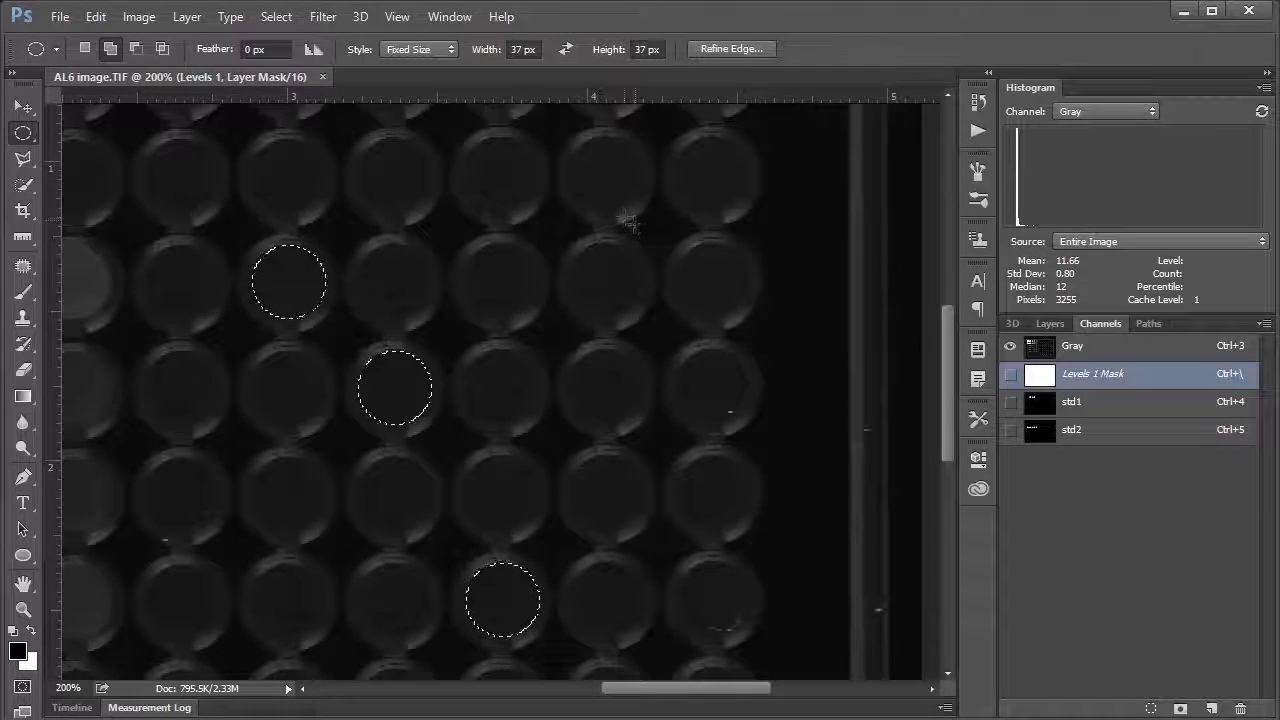
{"action": "left_click_drag", "start_coordinate": [574, 134], "coordinate": [568, 140]}
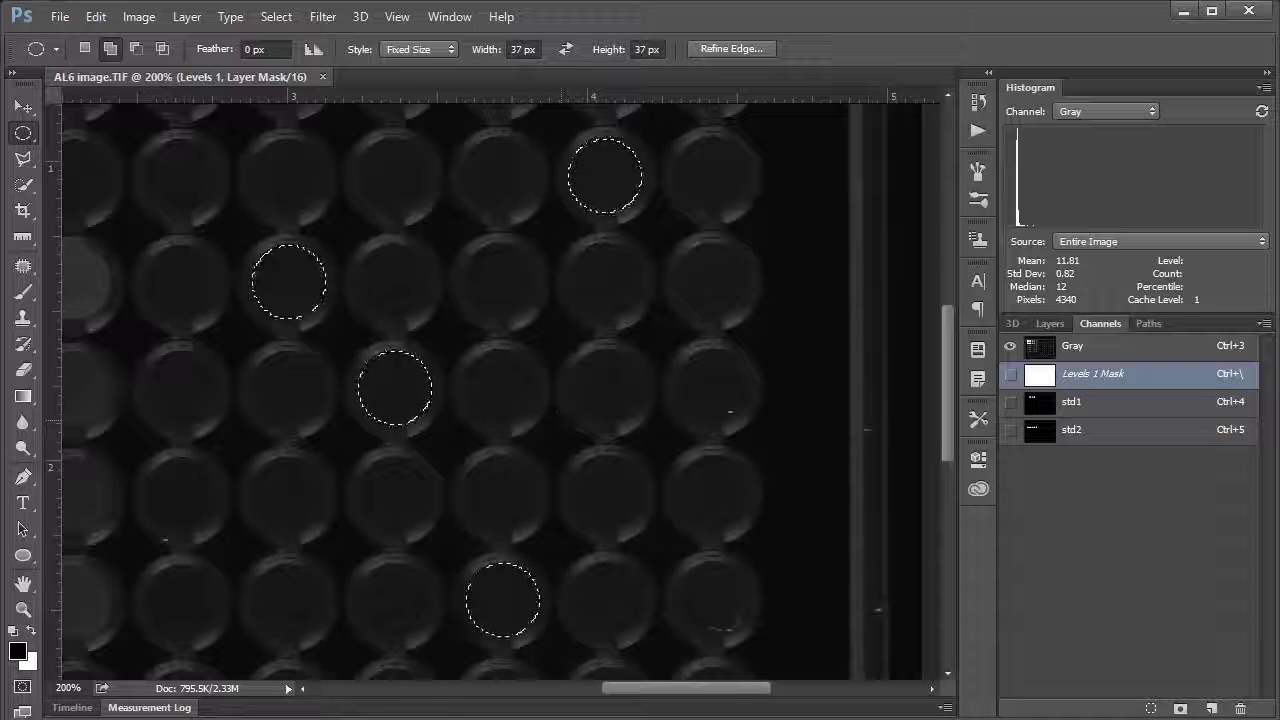
{"action": "left_click_drag", "start_coordinate": [262, 570], "coordinate": [248, 566]}
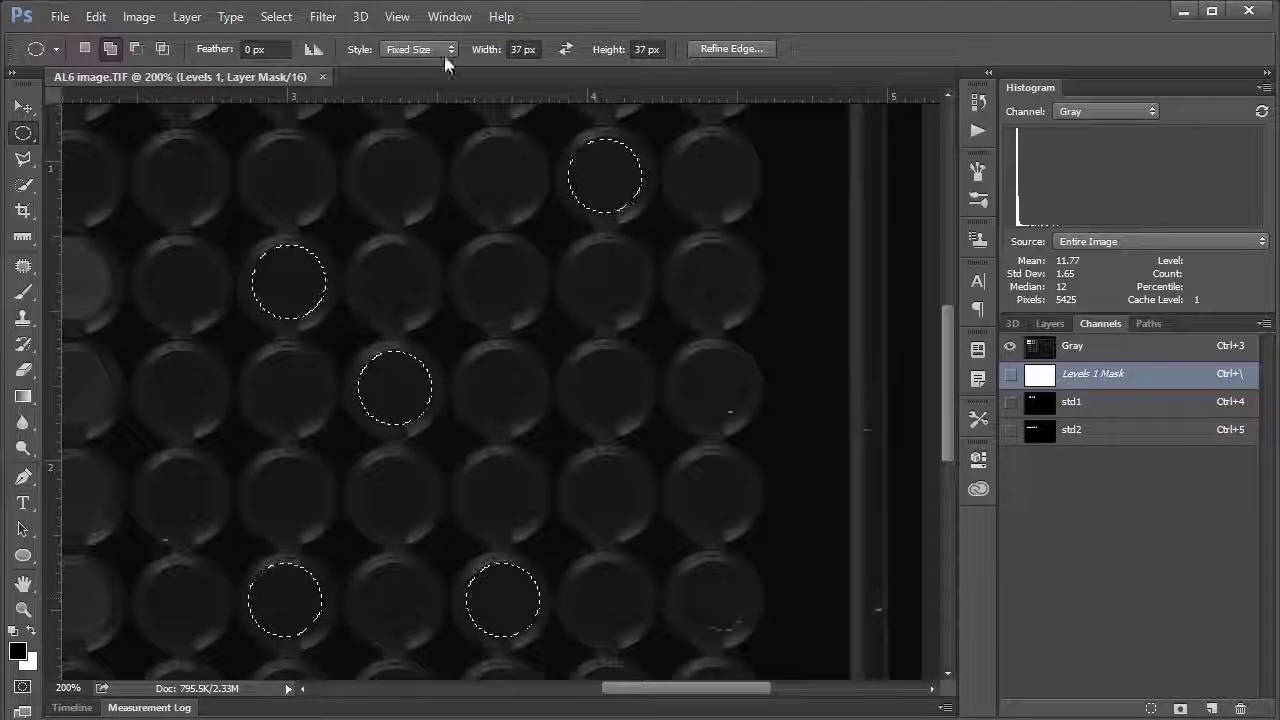
Step: Show the Measurement Log and set custom data points to Label plus Integrated Density
{"action": "left_click", "coordinate": [452, 17]}
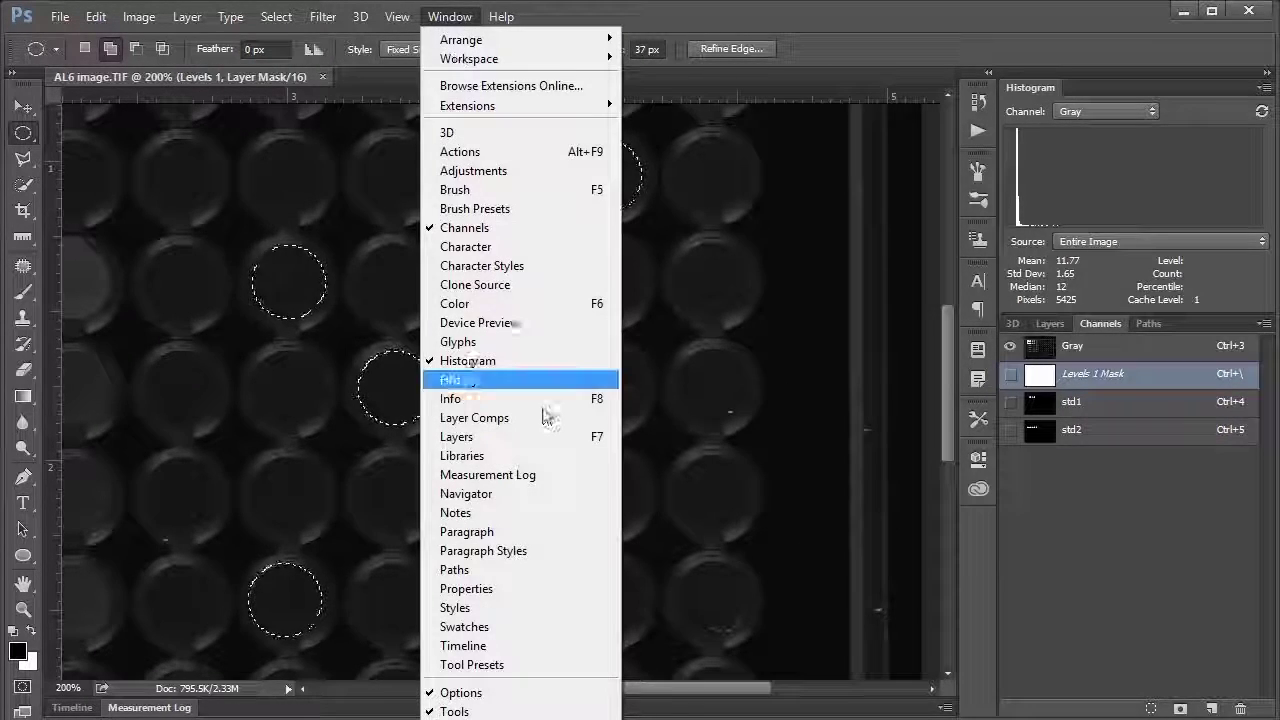
{"action": "left_click", "coordinate": [516, 475]}
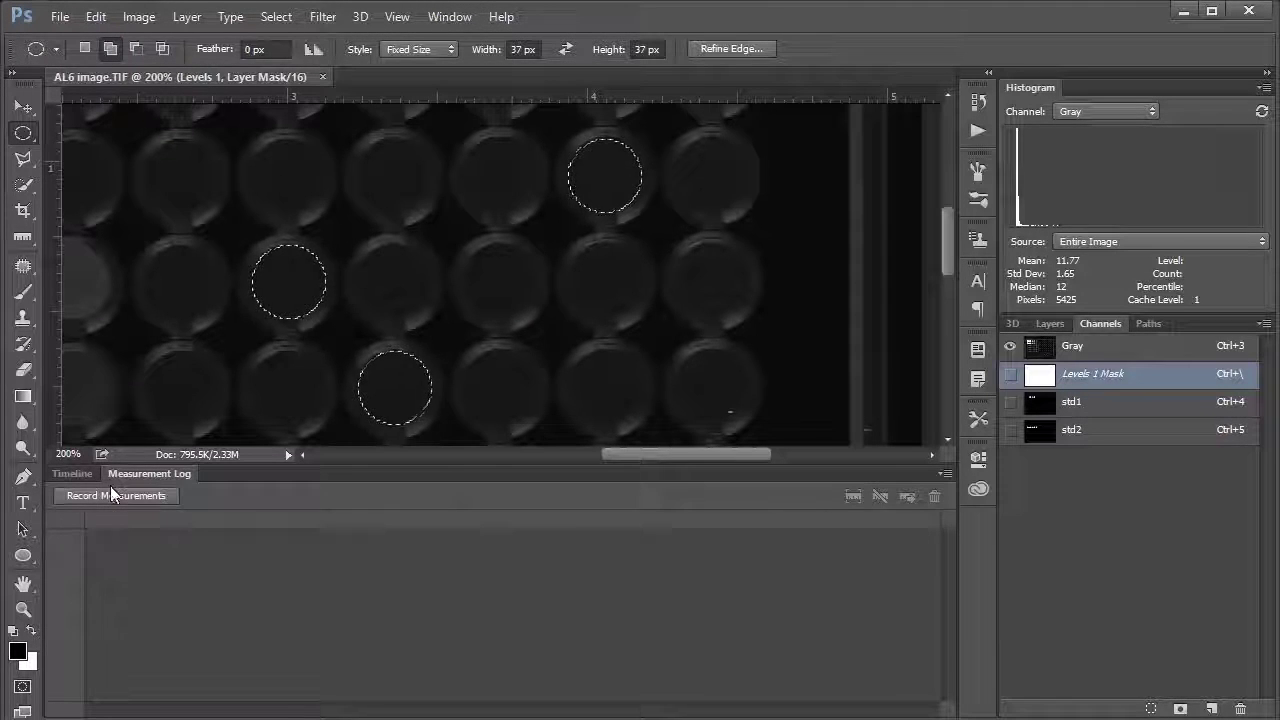
{"action": "left_click", "coordinate": [945, 475]}
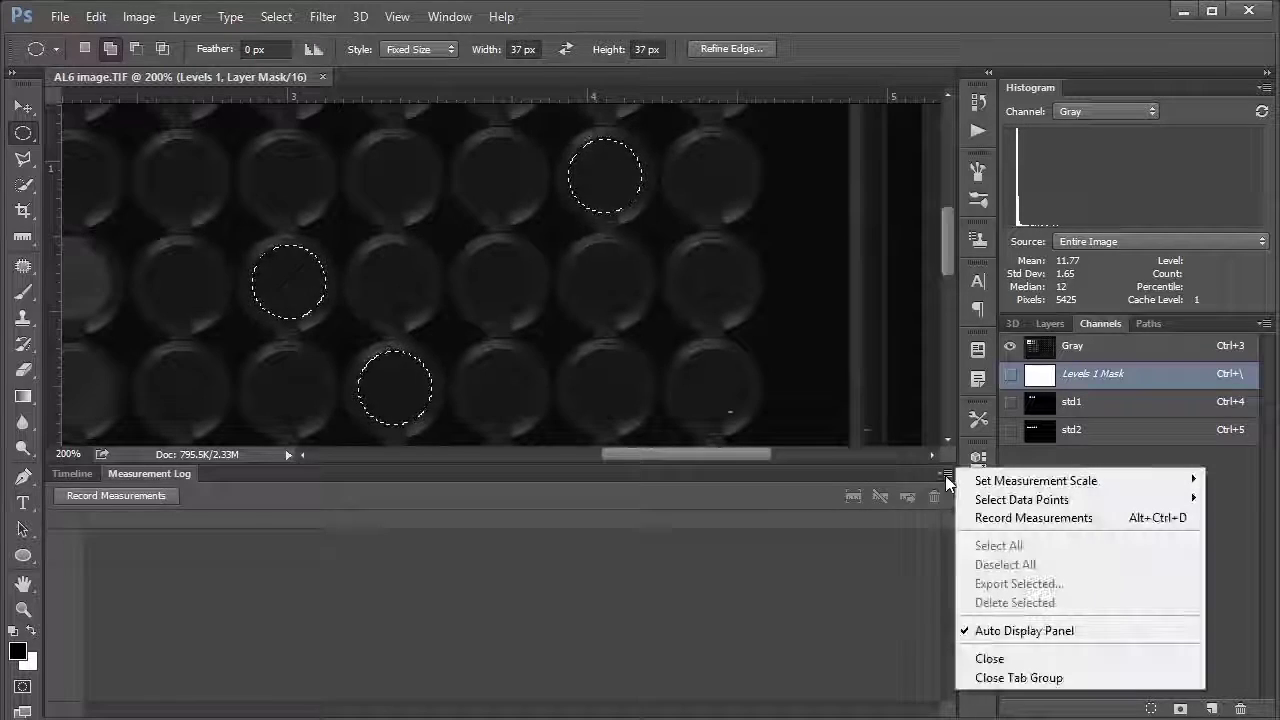
{"action": "mouse_move", "coordinate": [987, 483]}
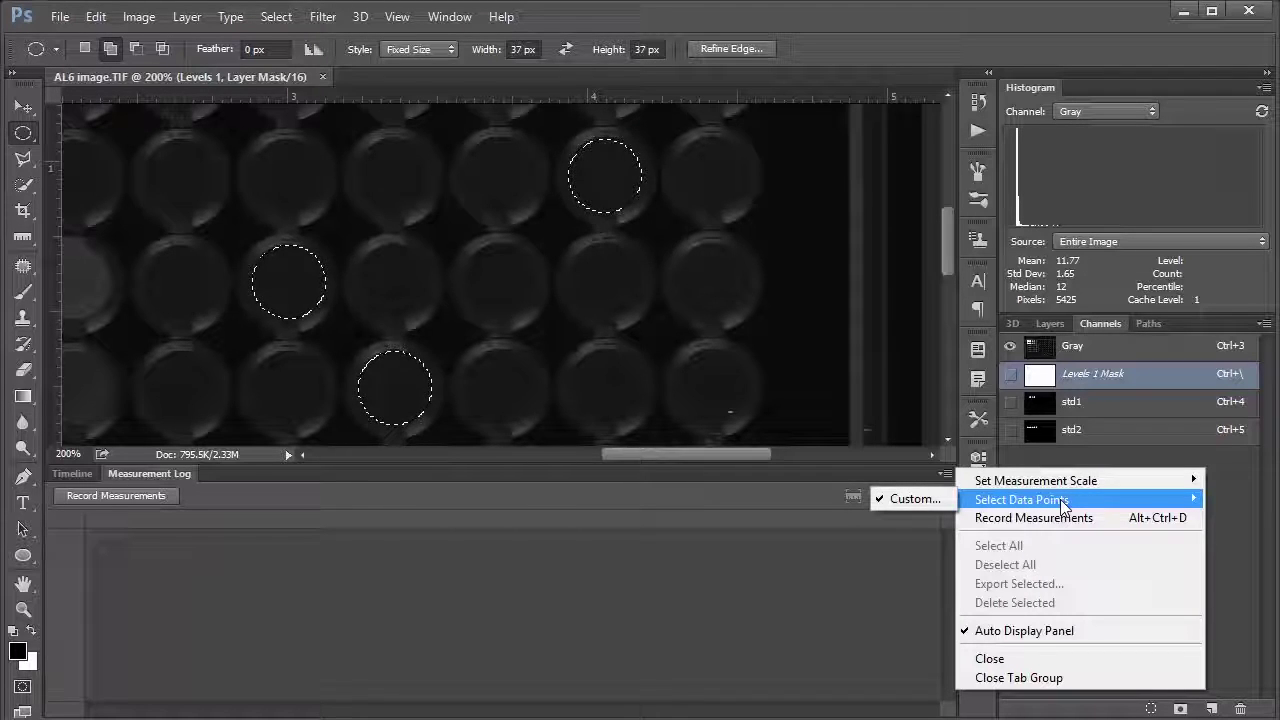
{"action": "left_click", "coordinate": [925, 498]}
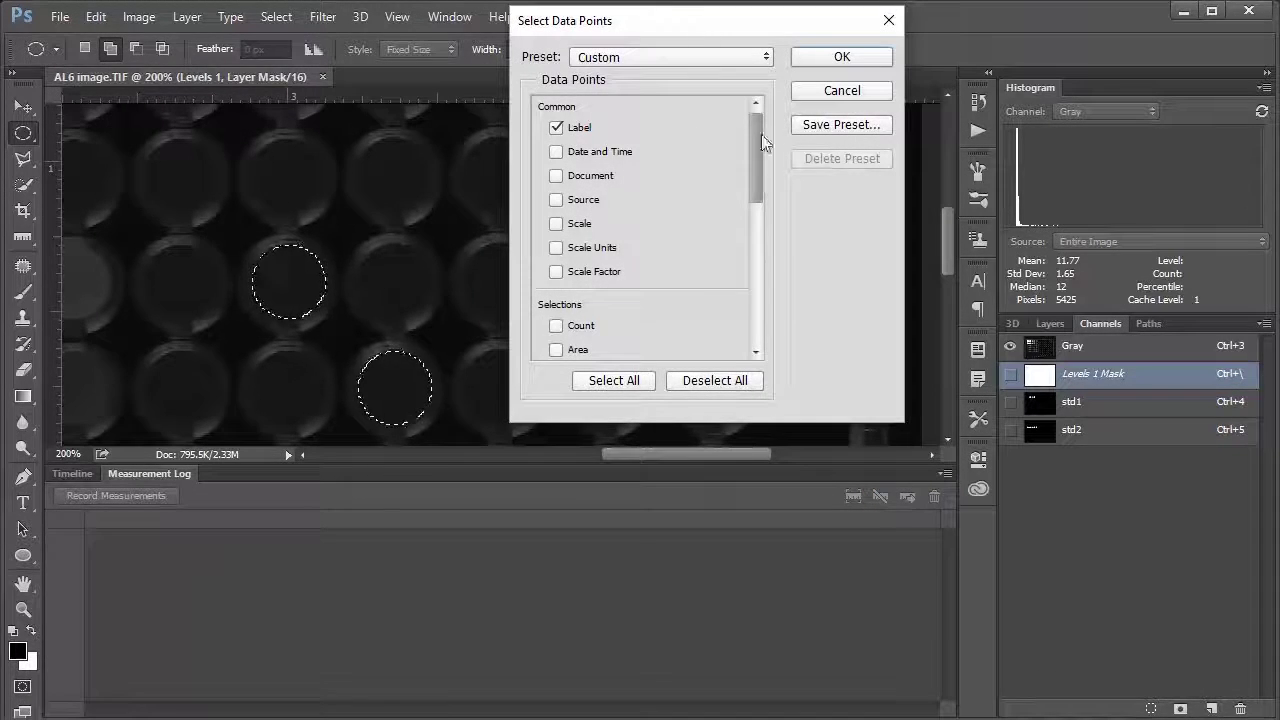
{"action": "left_click_drag", "start_coordinate": [762, 143], "coordinate": [758, 268]}
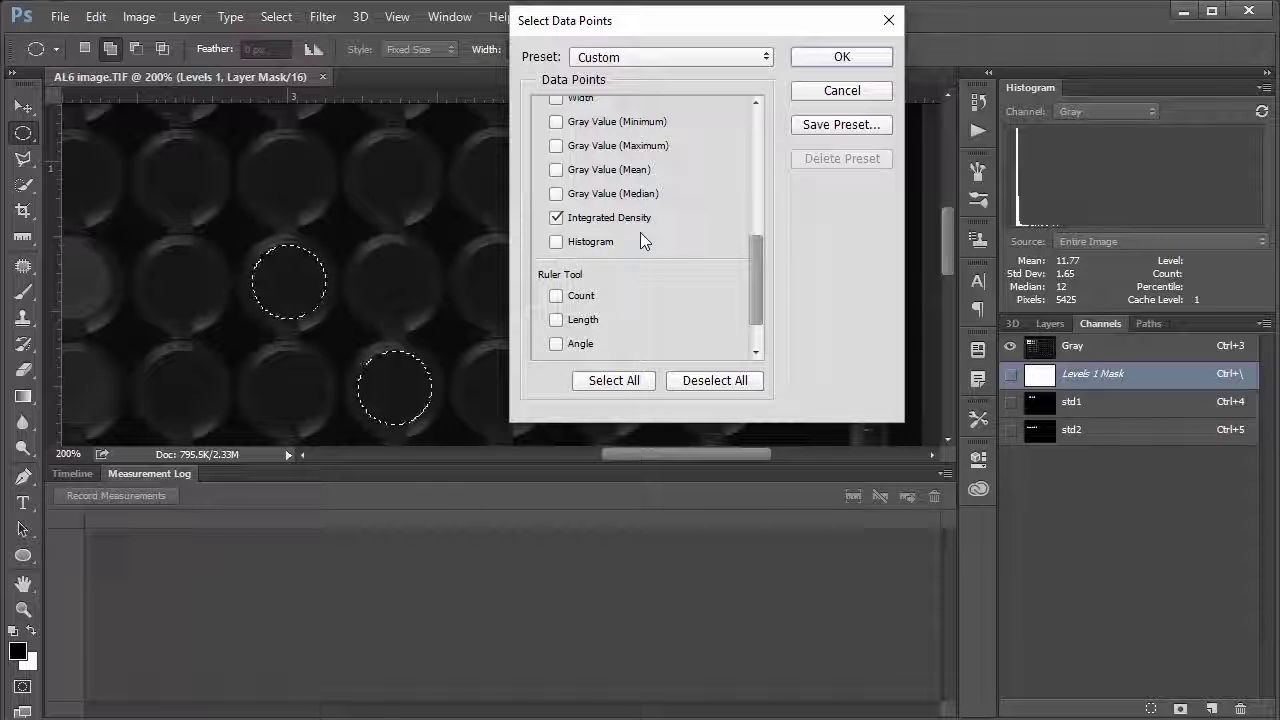
{"action": "left_click", "coordinate": [843, 58]}
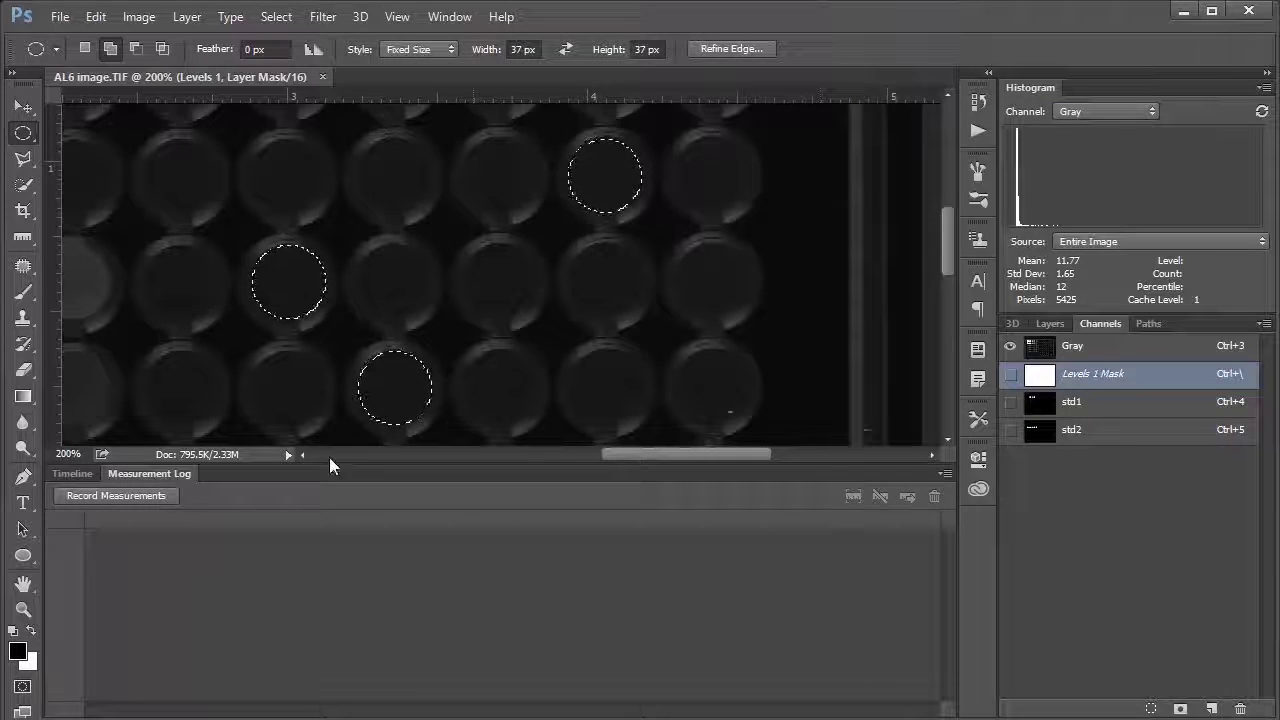
Step: Record the five wells' integrated densities in the Measurement Log, then collapse the panel
{"action": "left_click", "coordinate": [159, 500]}
{"action": "left_click", "coordinate": [157, 498]}
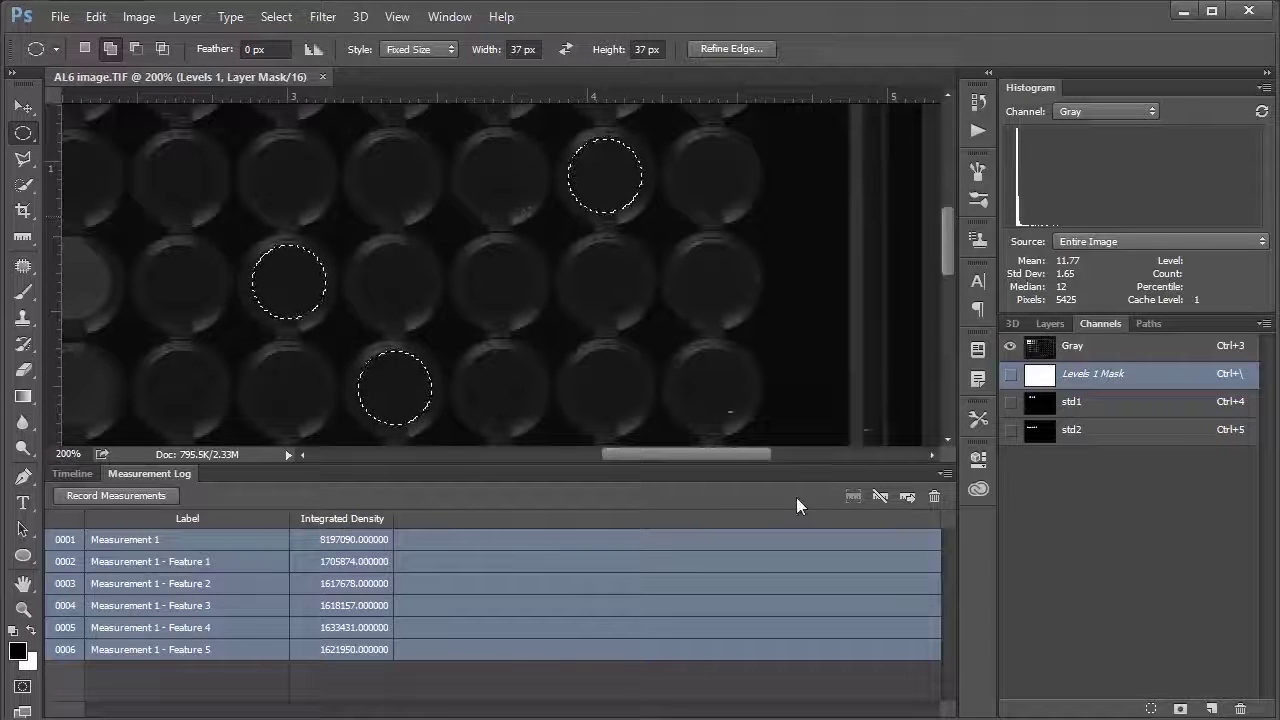
{"action": "double_click", "coordinate": [185, 477]}
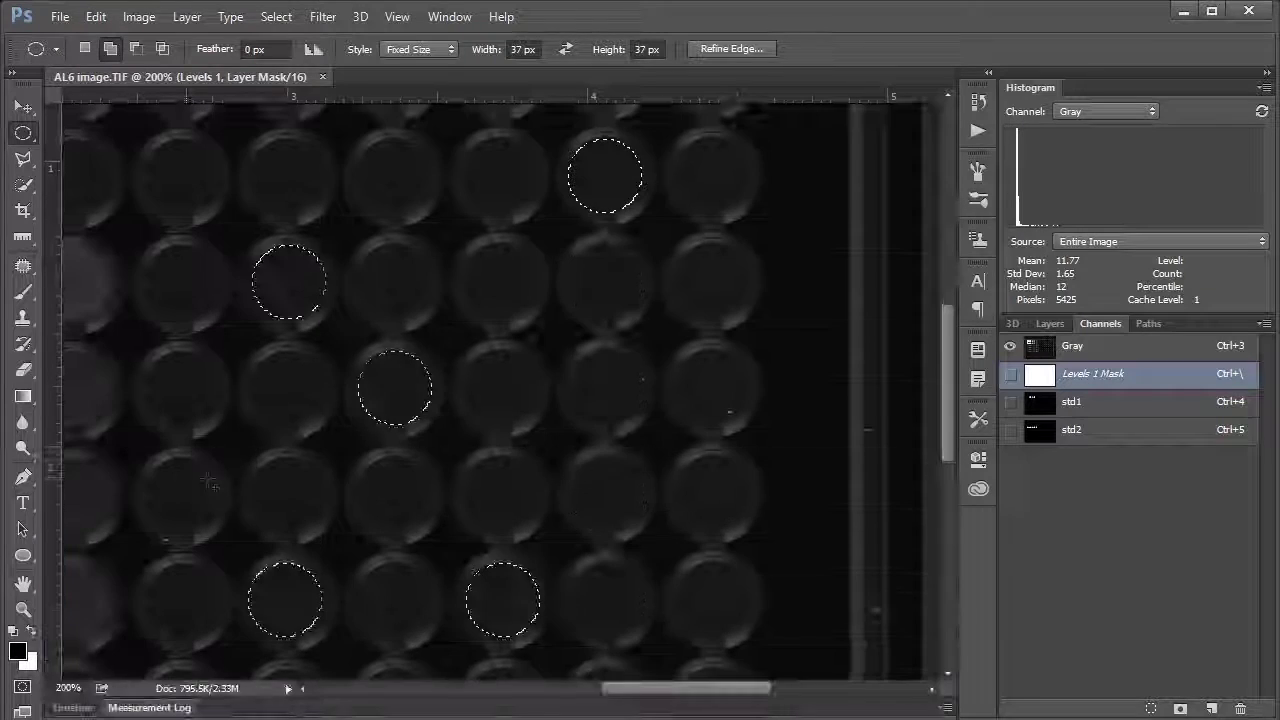
{"action": "scroll", "coordinate": [951, 364], "scroll_direction": "up", "scroll_amount": 4}
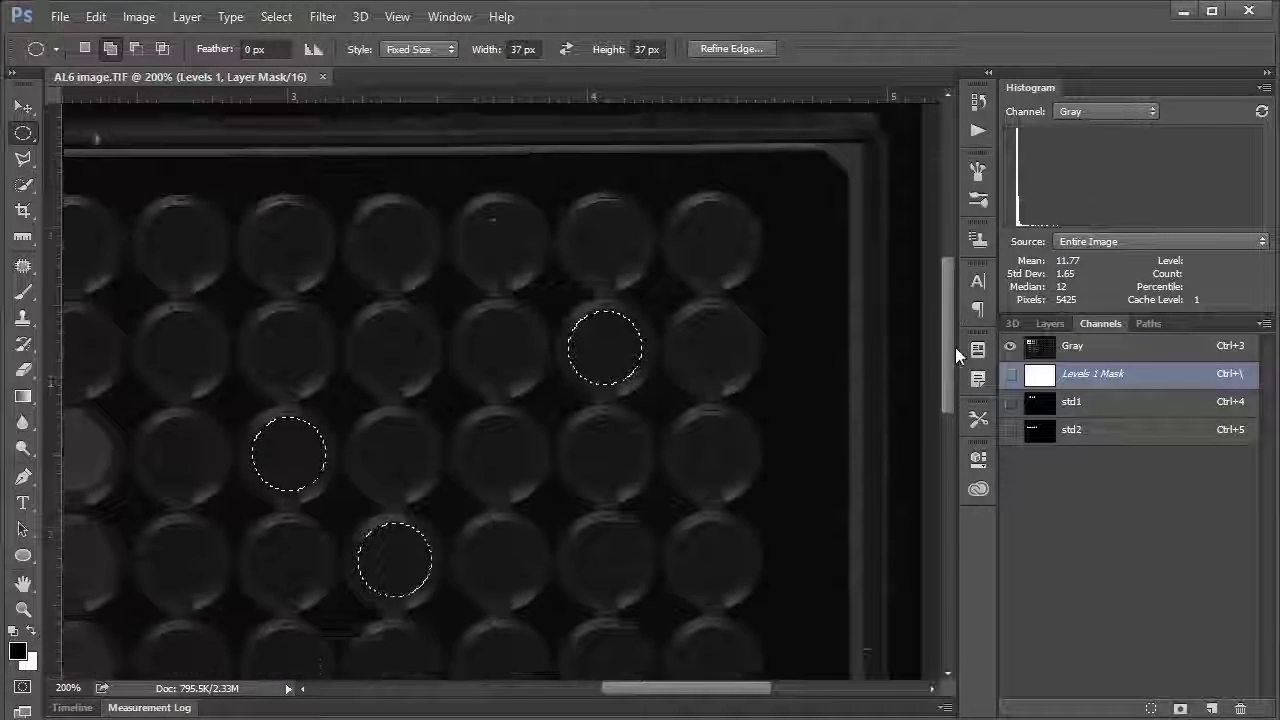
{"action": "scroll", "coordinate": [955, 360], "scroll_direction": "down", "scroll_amount": 4}
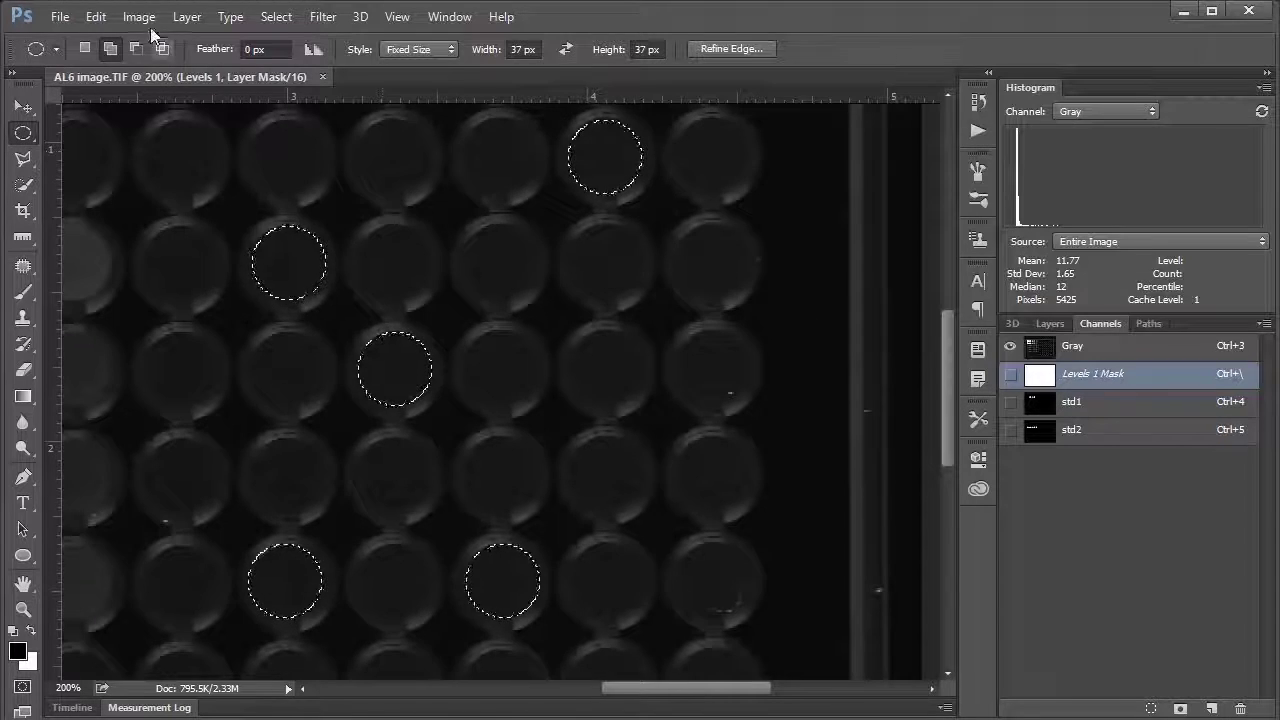
Step: Save the selection as a channel named Blanks, view it, then return to the Gray channel
{"action": "left_click", "coordinate": [276, 16]}
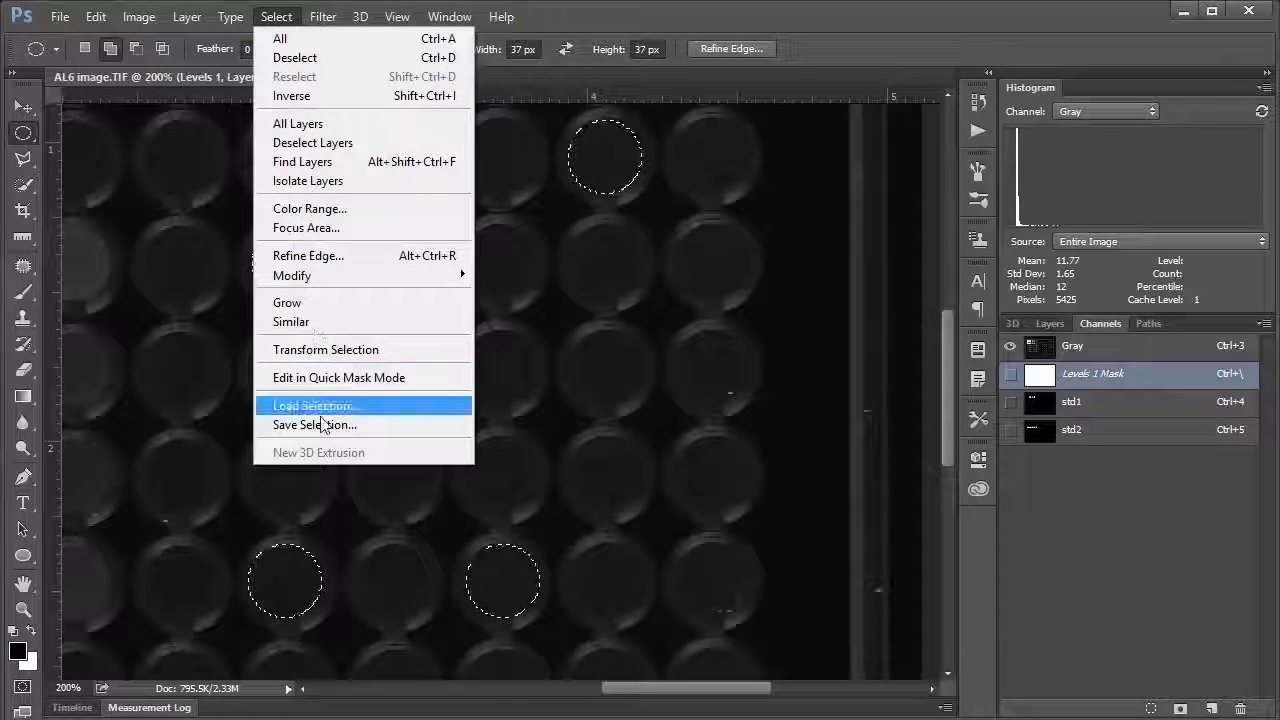
{"action": "left_click", "coordinate": [318, 424]}
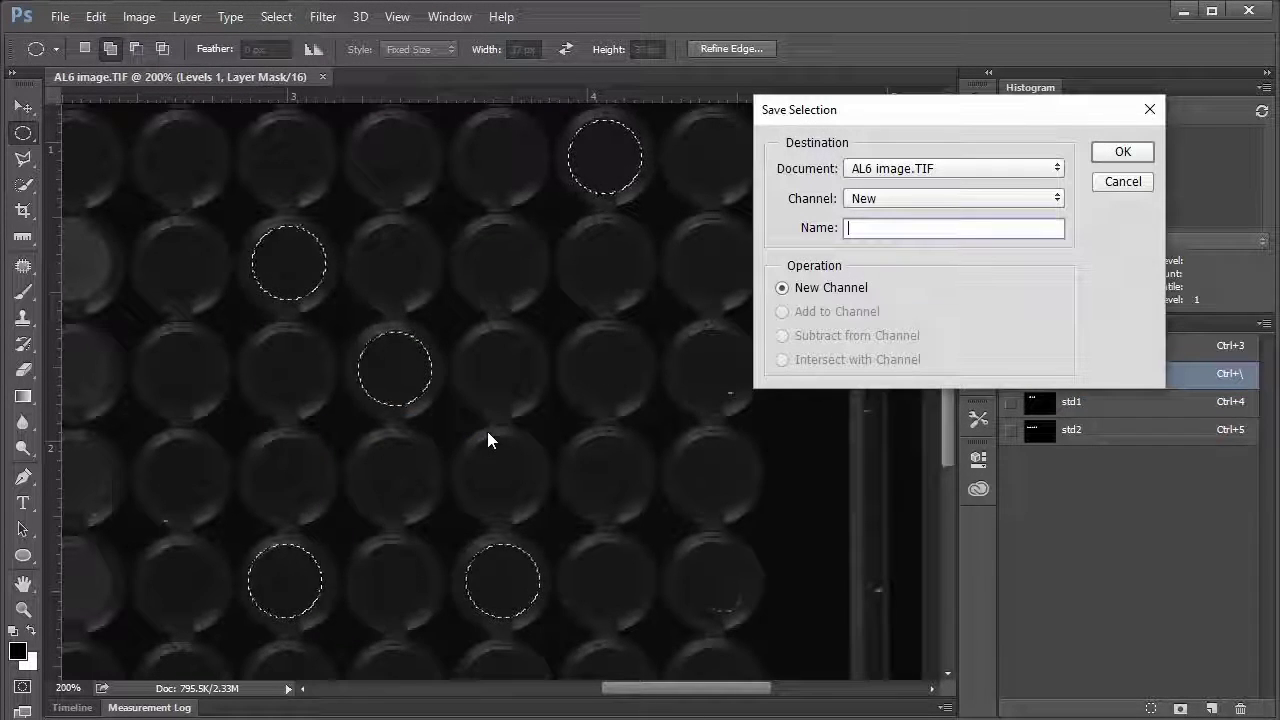
{"action": "type", "text": "Blanks"}
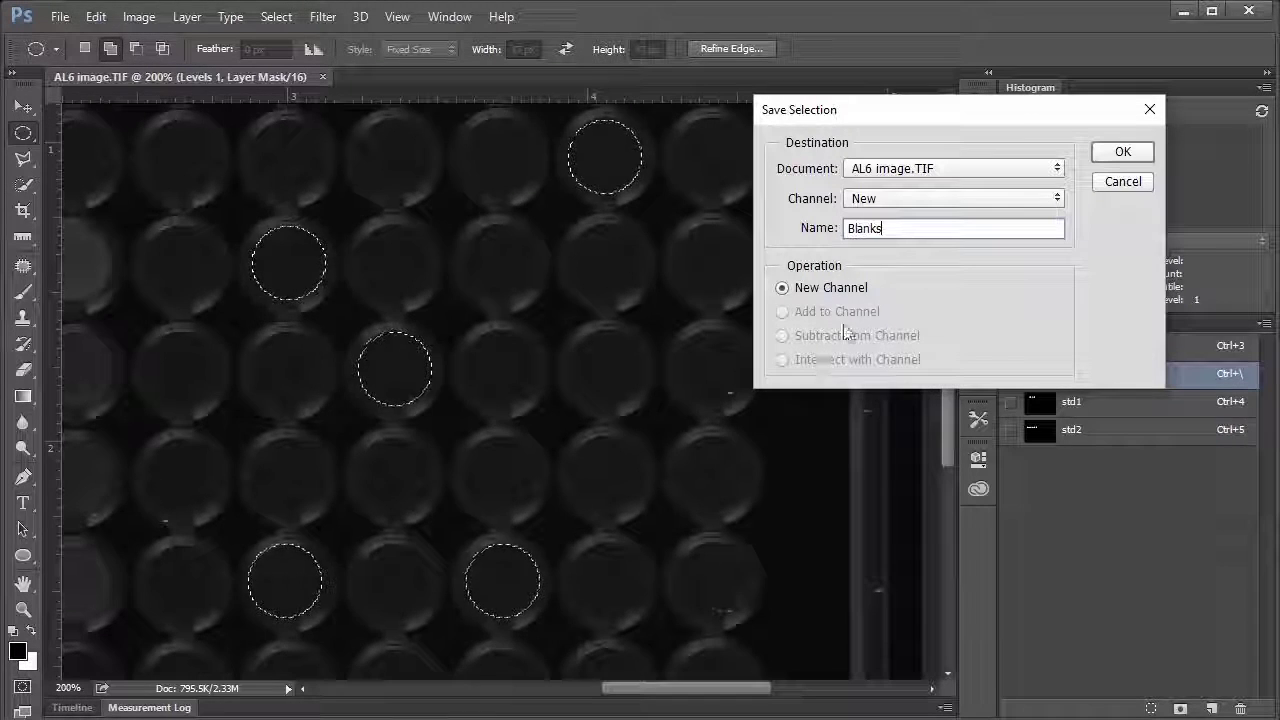
{"action": "left_click", "coordinate": [1112, 155]}
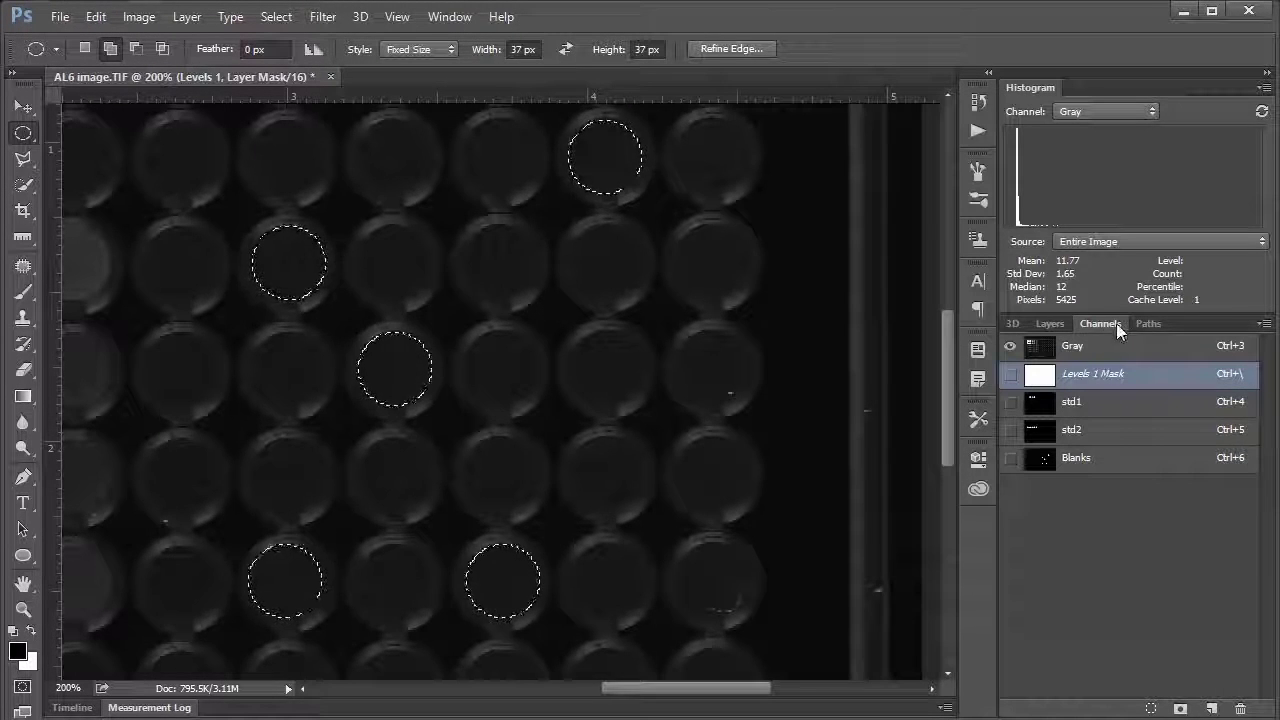
{"action": "left_click", "coordinate": [1098, 468]}
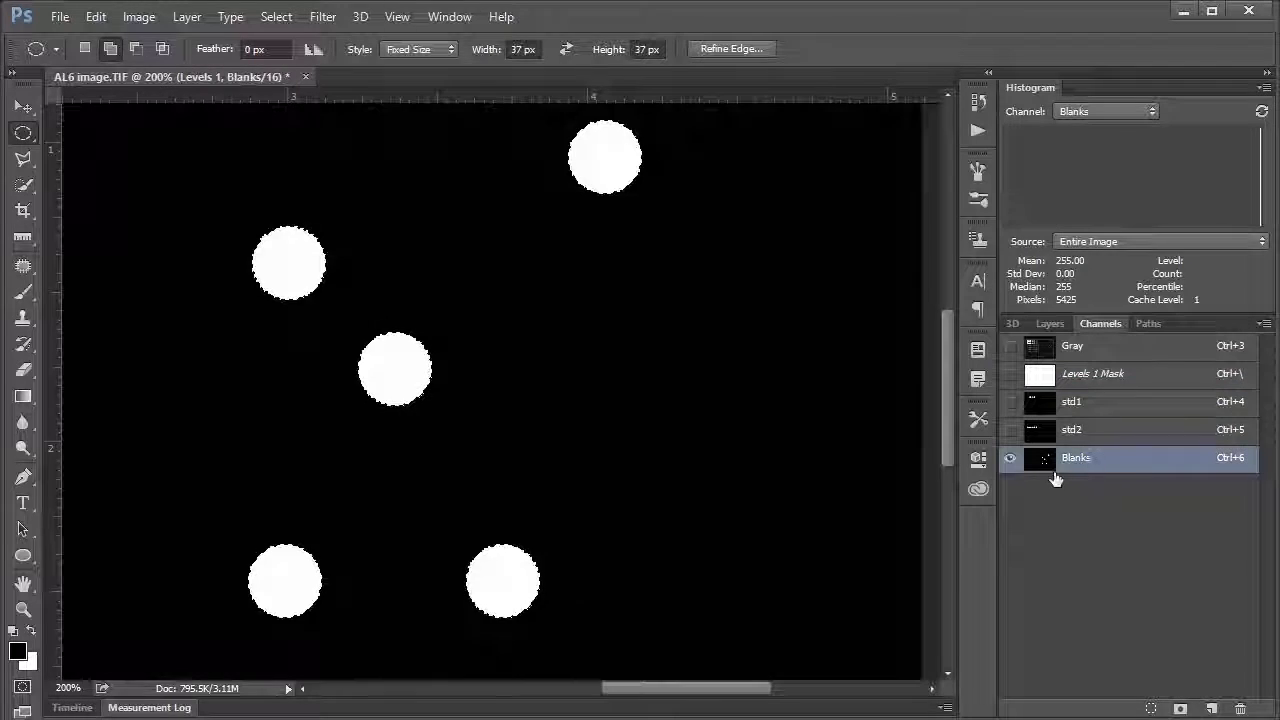
{"action": "left_click", "coordinate": [1098, 347]}
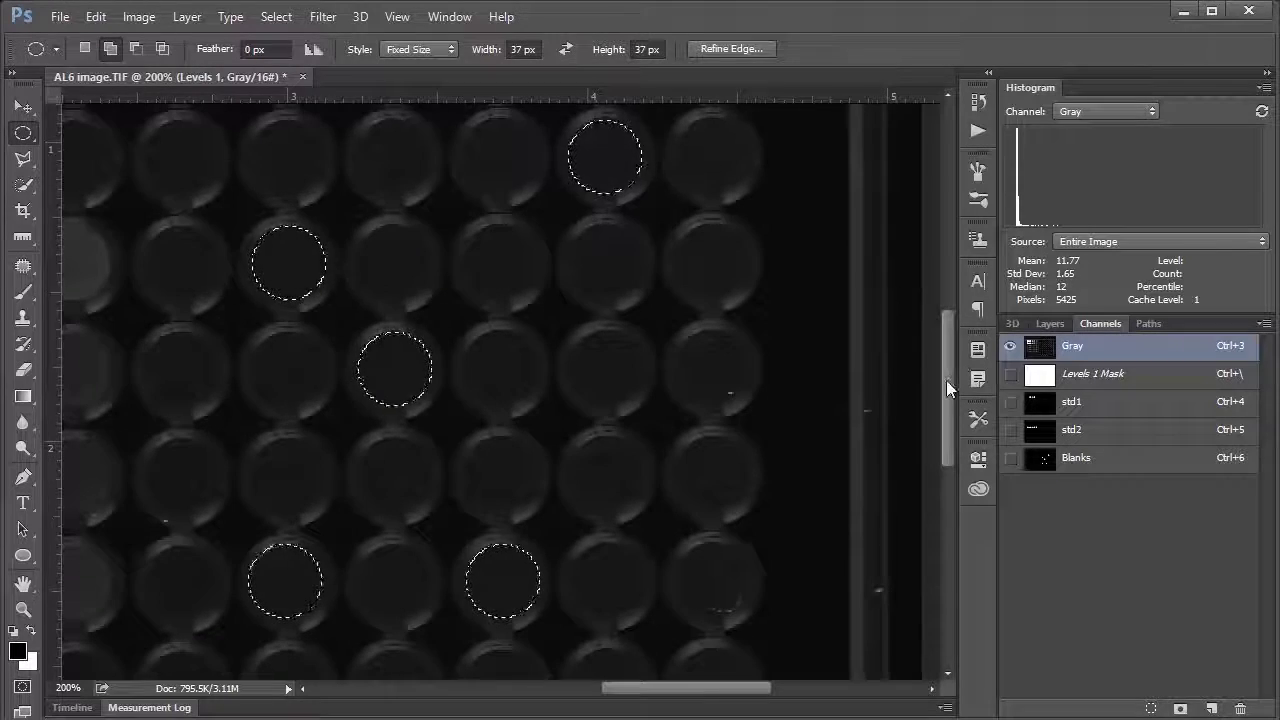
{"action": "mouse_move", "coordinate": [946, 380]}
{"action": "left_mouse_down"}
{"action": "mouse_move", "coordinate": [952, 280]}
{"action": "mouse_move", "coordinate": [949, 388]}
{"action": "left_mouse_up"}
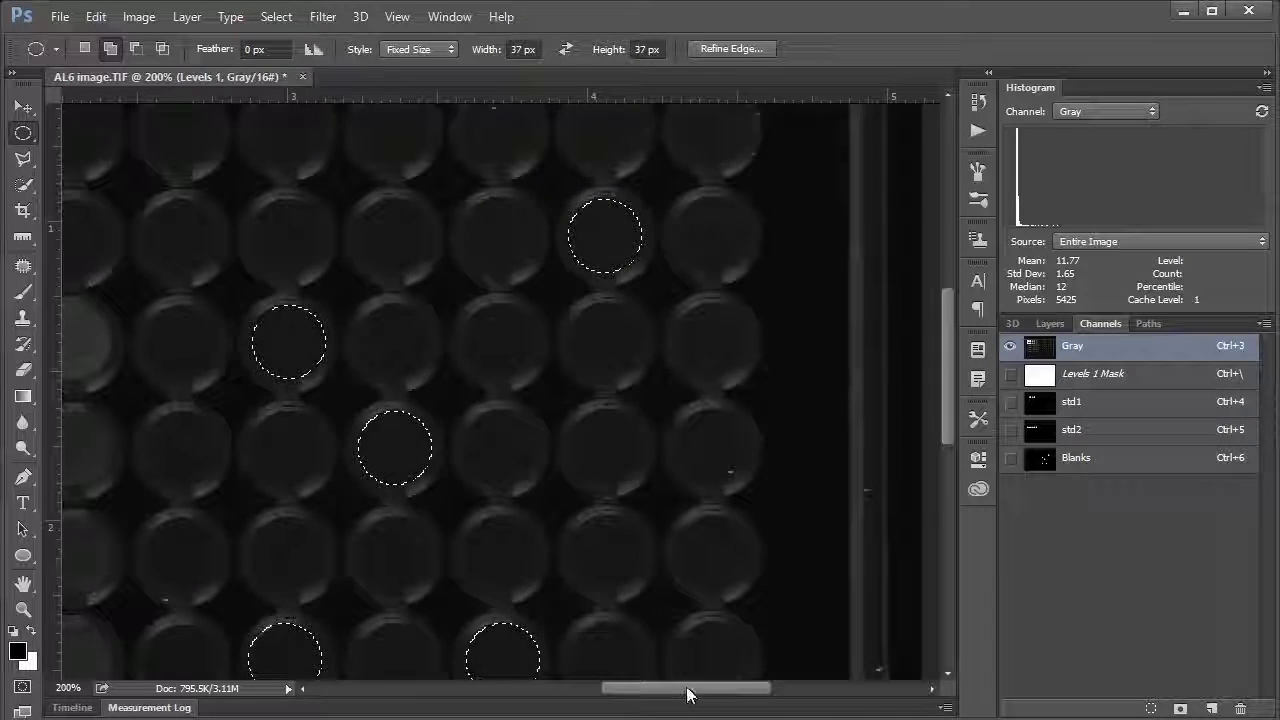
{"action": "left_click_drag", "start_coordinate": [687, 693], "coordinate": [563, 689]}
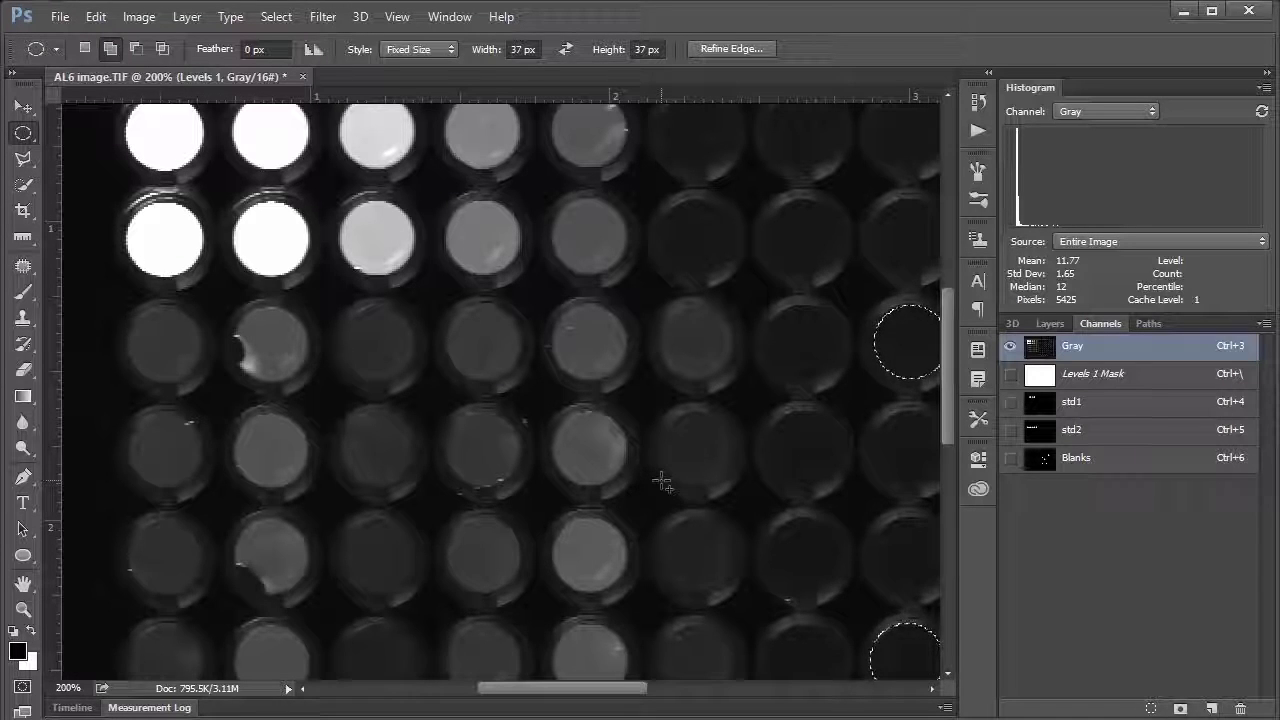
Step: Deselect the blanks and circle the first five top-row wells with 37-px selections
{"action": "key", "text": "ctrl+d"}
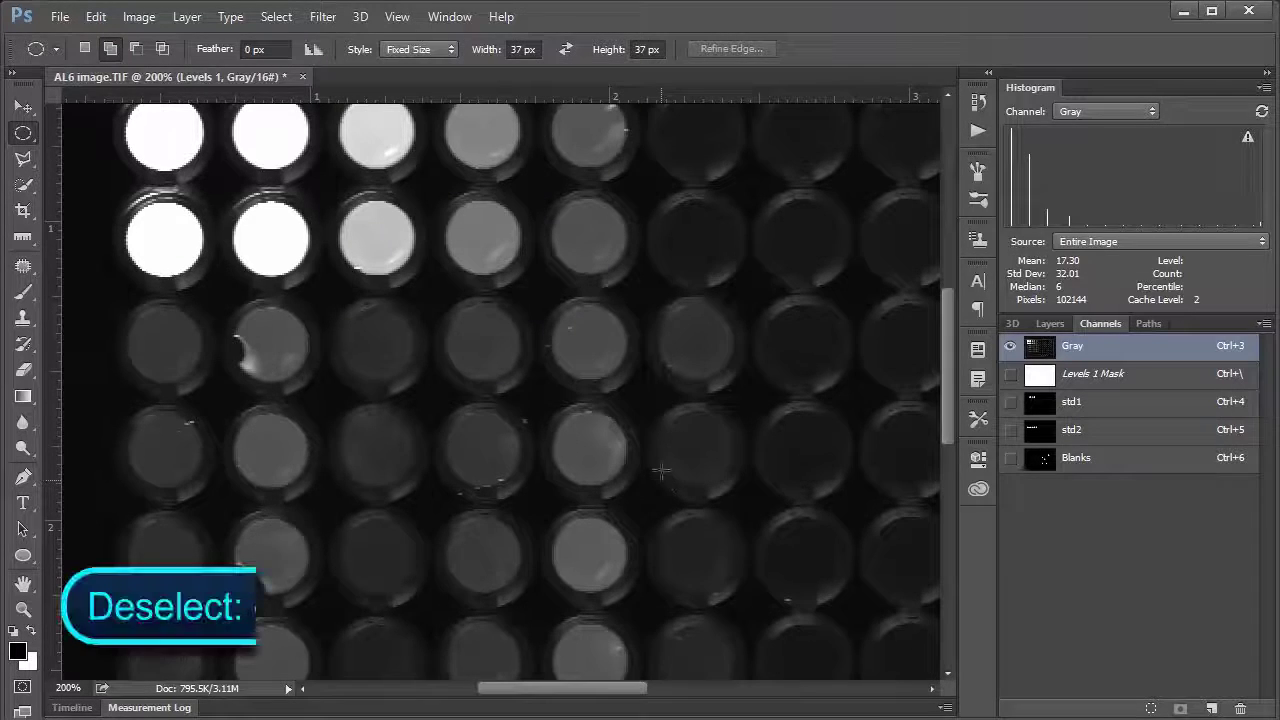
{"action": "left_click_drag", "start_coordinate": [946, 401], "coordinate": [945, 381]}
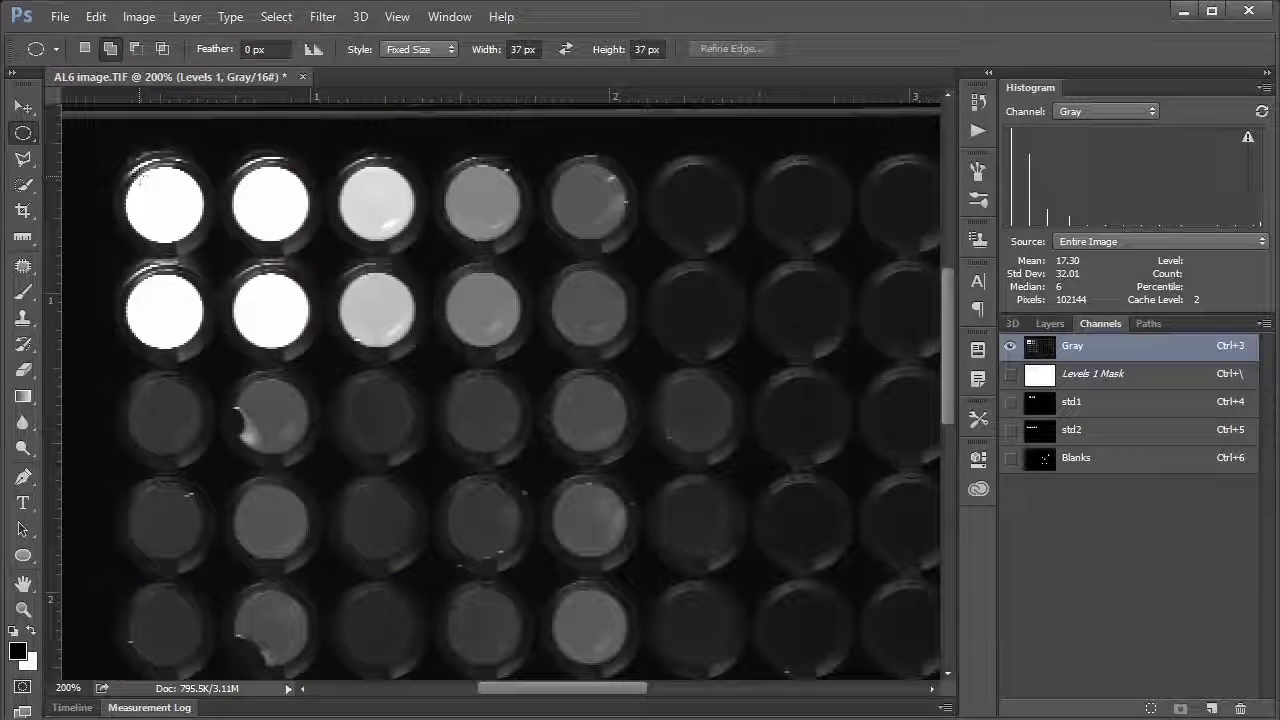
{"action": "left_click_drag", "start_coordinate": [140, 176], "coordinate": [126, 166]}
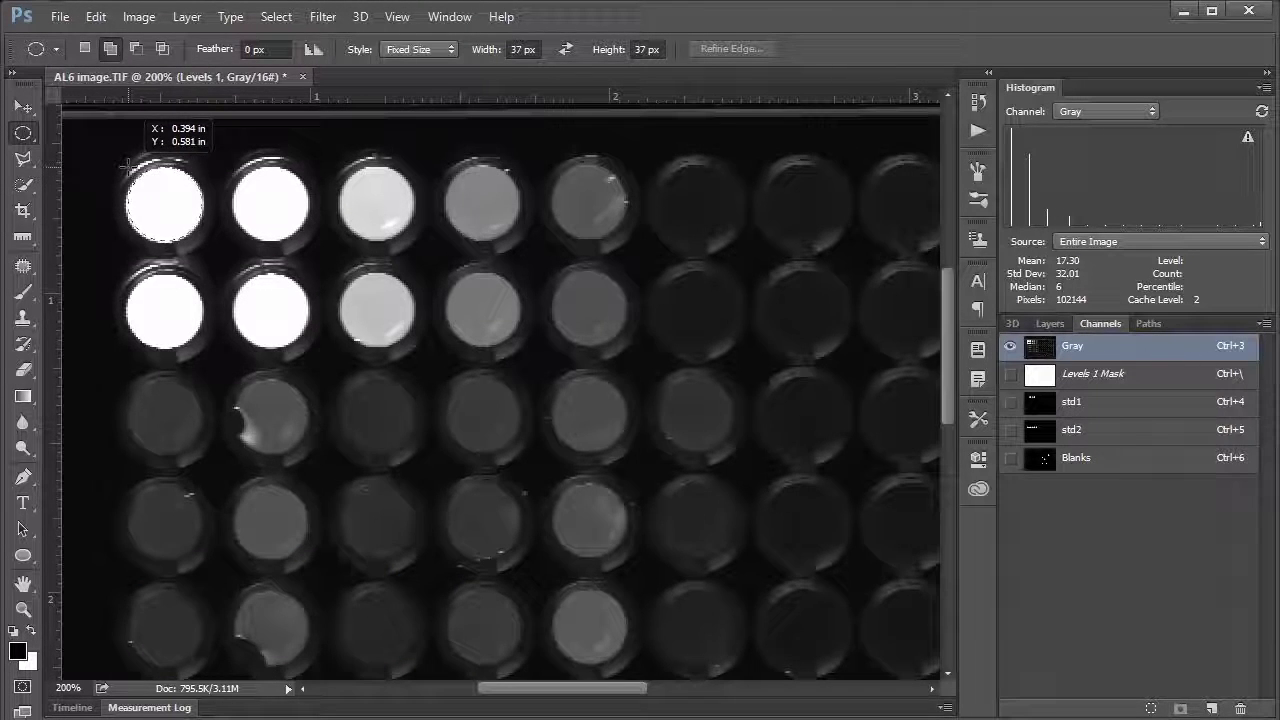
{"action": "left_click_drag", "start_coordinate": [126, 166], "coordinate": [126, 166]}
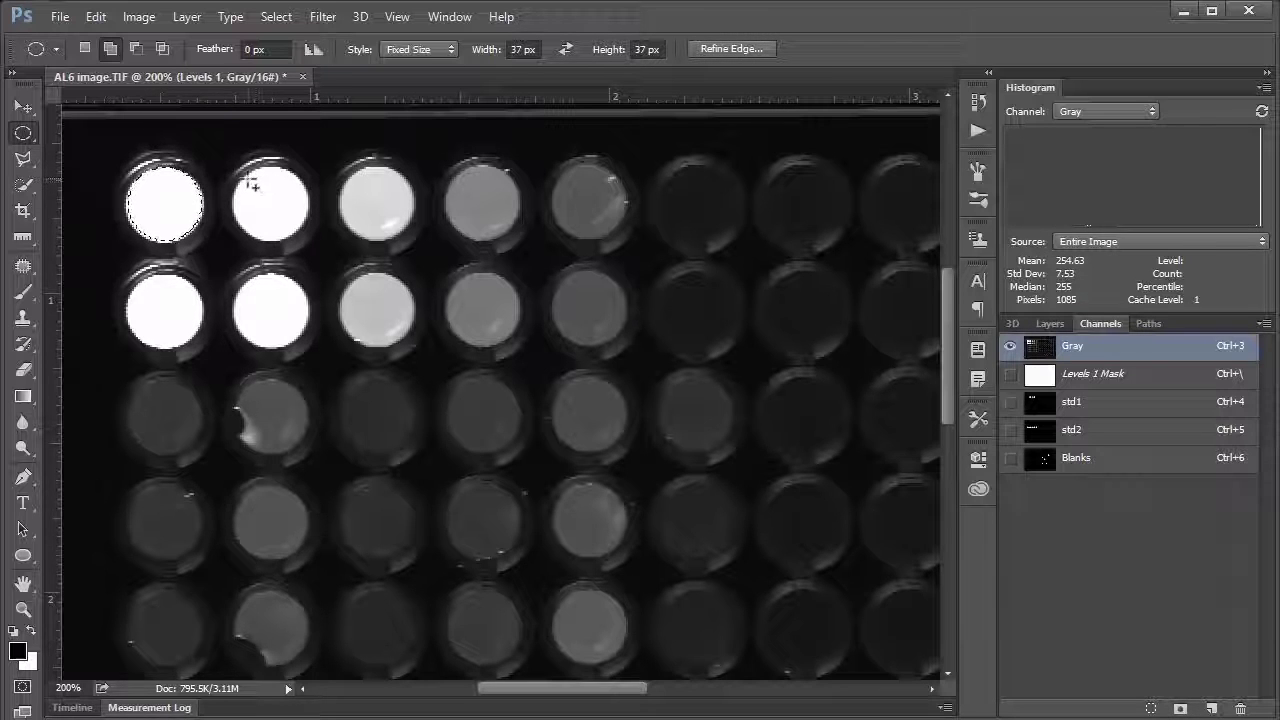
{"action": "left_click_drag", "start_coordinate": [253, 183], "coordinate": [233, 167]}
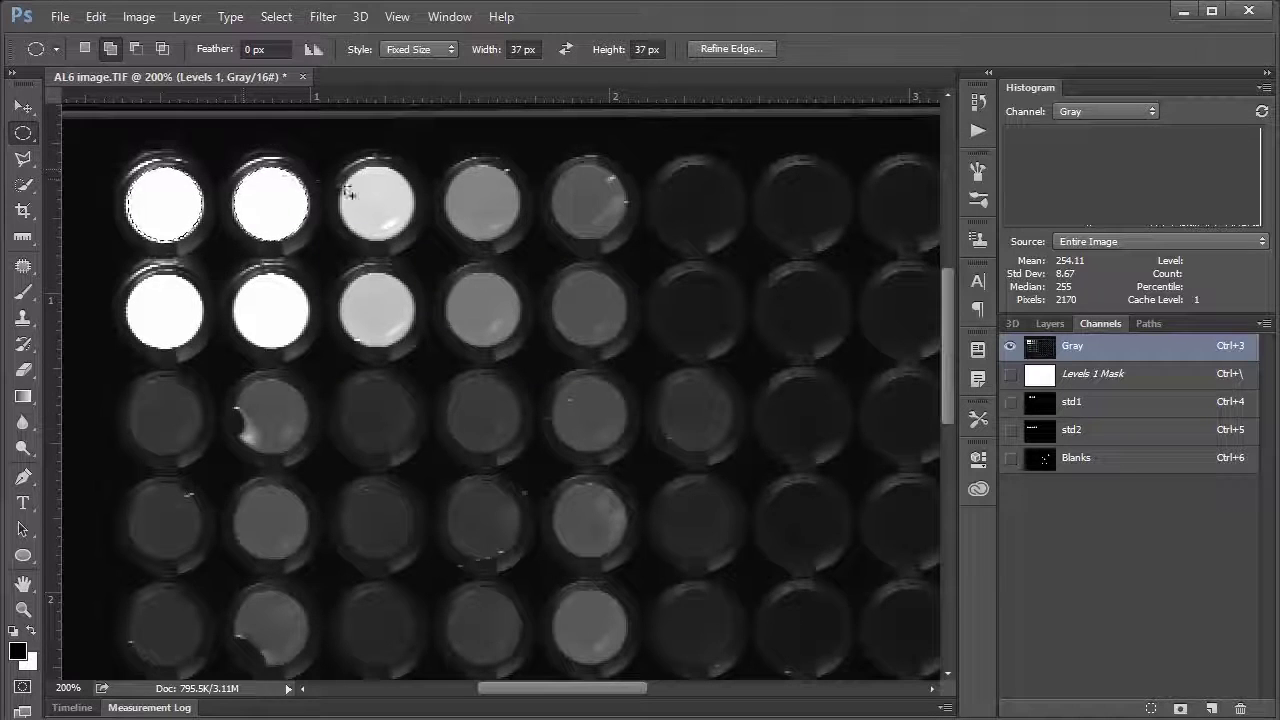
{"action": "left_click_drag", "start_coordinate": [356, 172], "coordinate": [339, 163]}
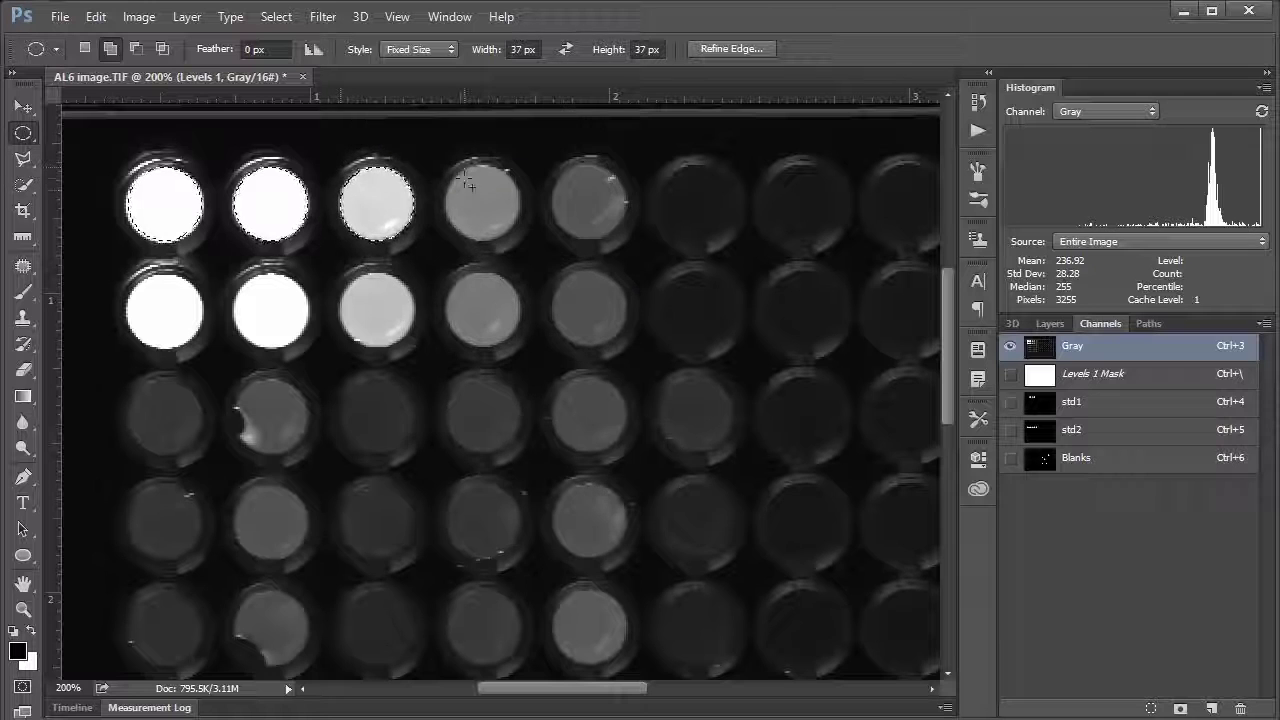
{"action": "left_click_drag", "start_coordinate": [455, 175], "coordinate": [445, 165]}
{"action": "left_click_drag", "start_coordinate": [560, 172], "coordinate": [553, 166]}
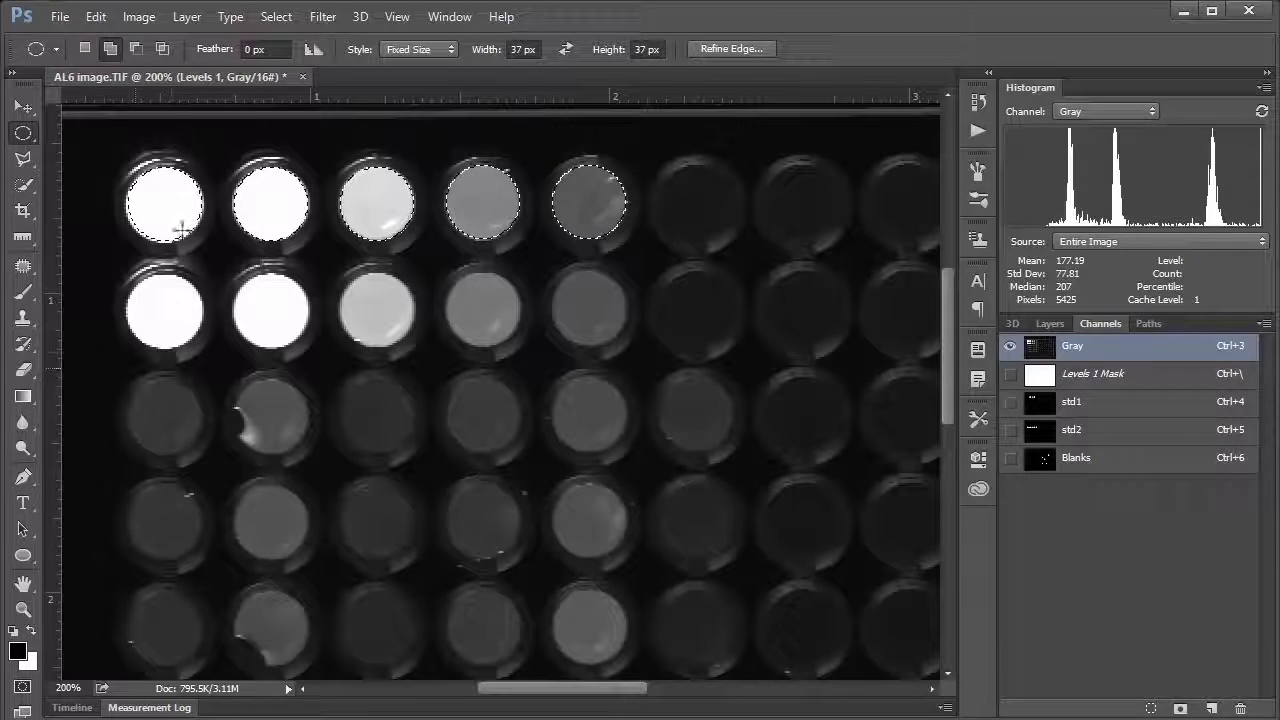
{"action": "left_click", "coordinate": [140, 709]}
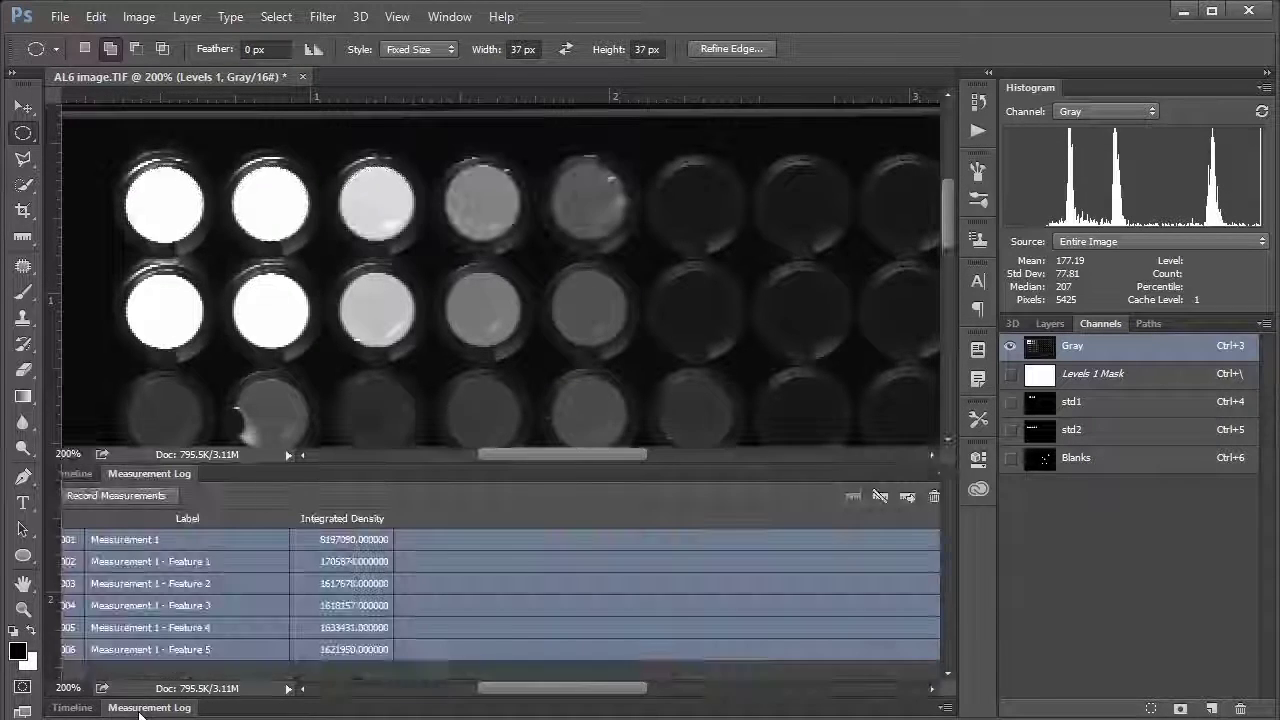
Step: Record the top-row wells as Measurement 2 and clear the selection
{"action": "left_click", "coordinate": [155, 497]}
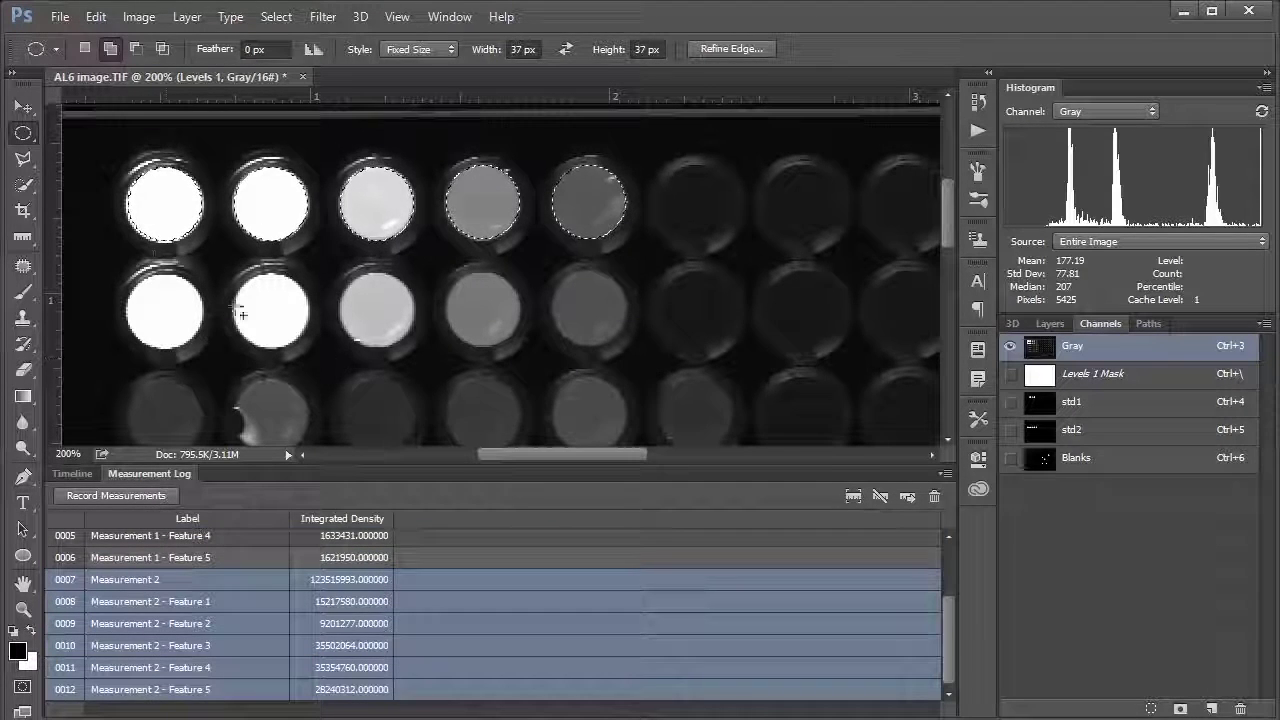
{"action": "left_click_drag", "start_coordinate": [140, 275], "coordinate": [128, 272]}
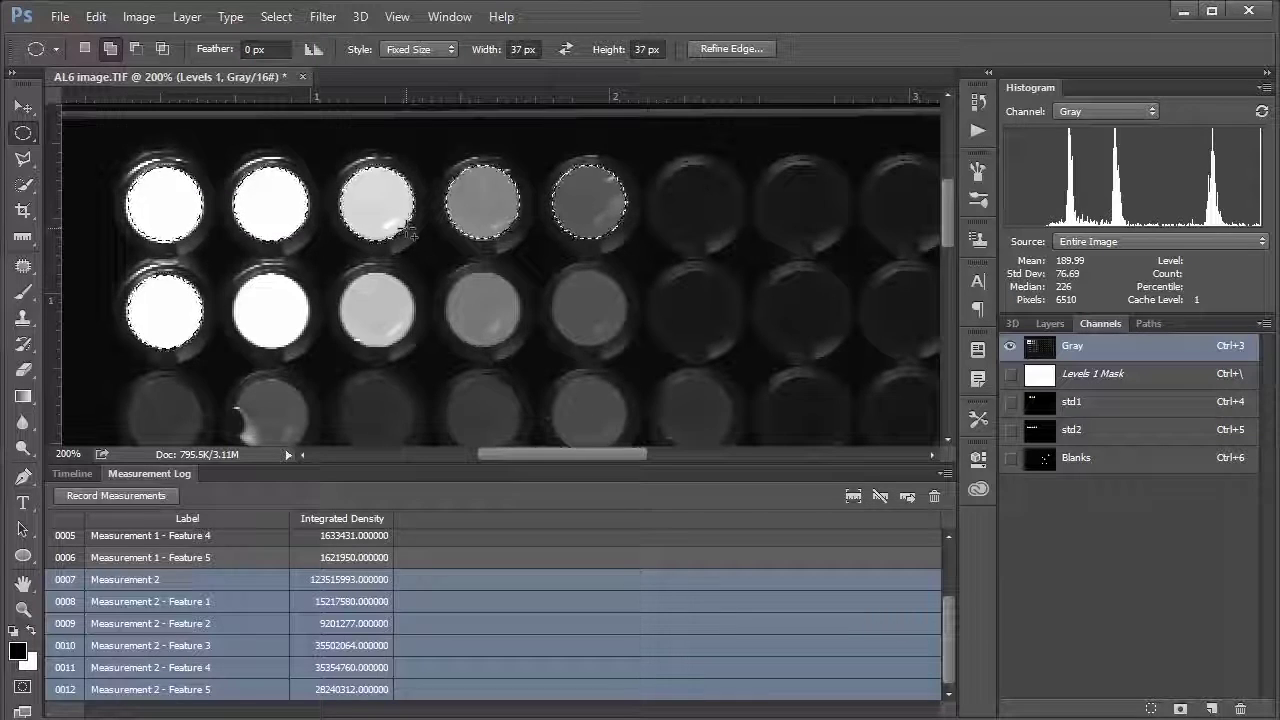
{"action": "key", "text": "ctrl+d"}
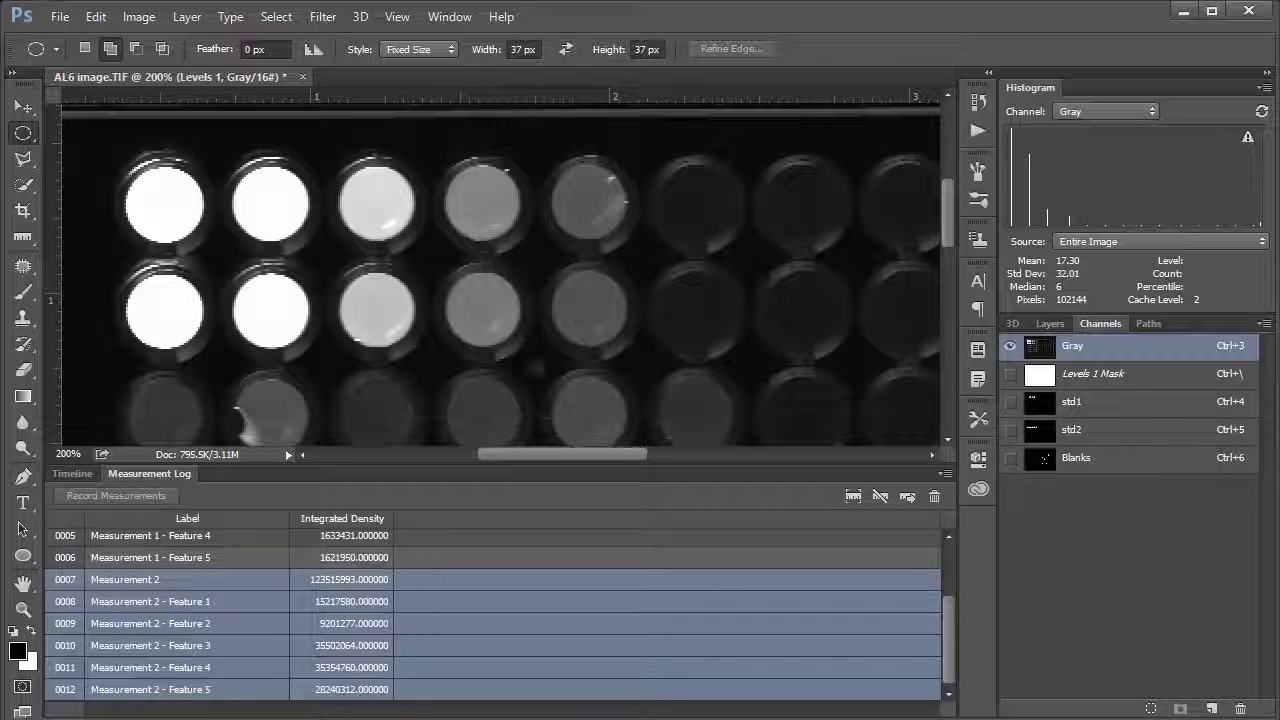
{"action": "left_click", "coordinate": [277, 18]}
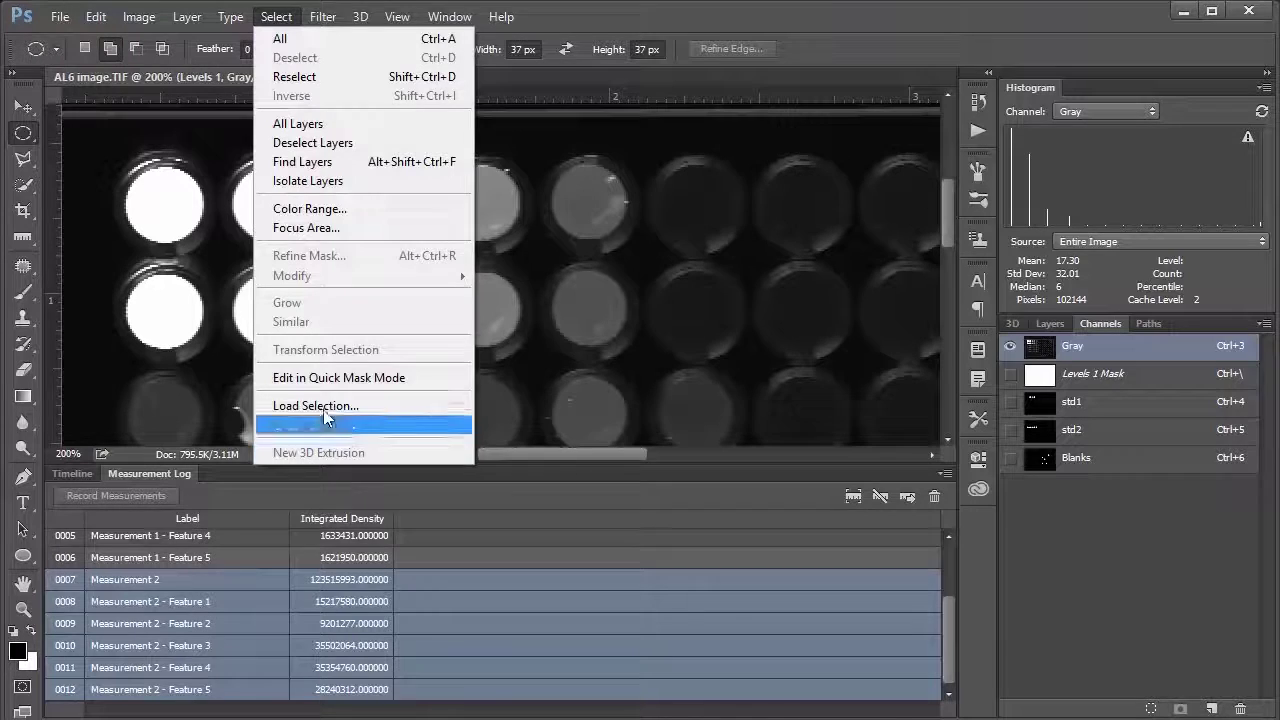
Step: Circle the five second-row wells and record their integrated densities as Measurement 3
{"action": "left_click", "coordinate": [285, 21]}
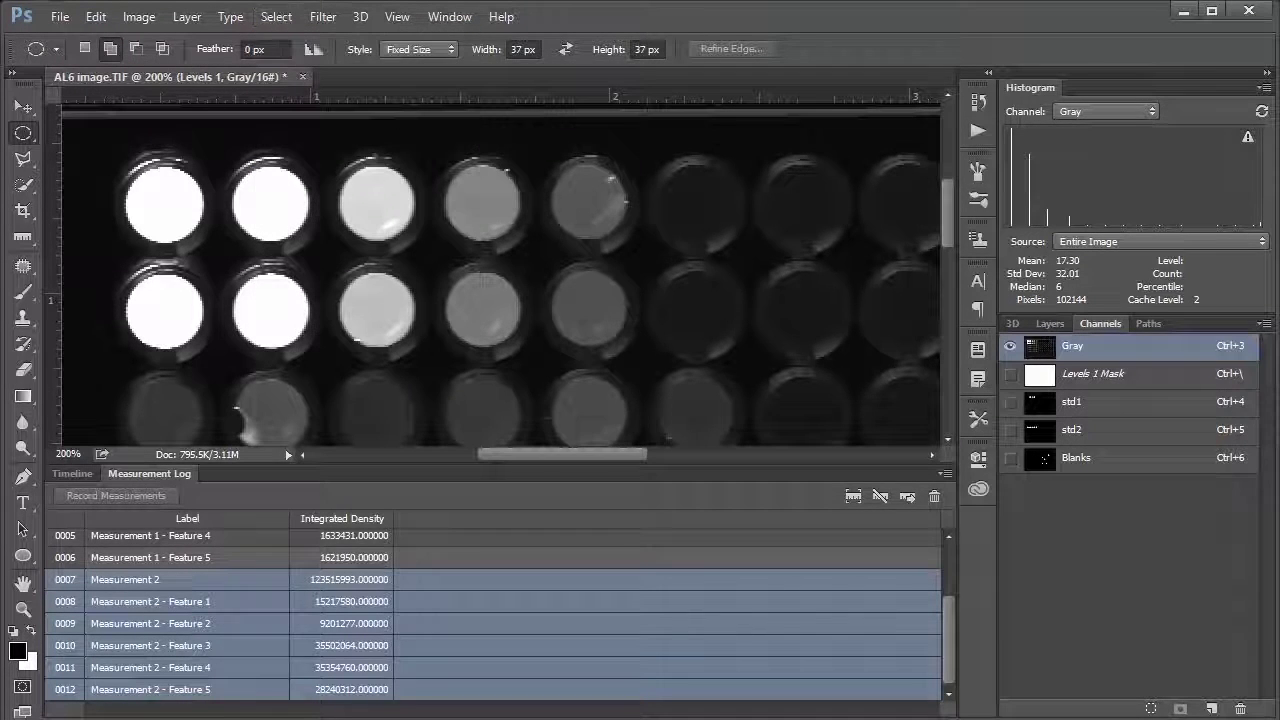
{"action": "left_click_drag", "start_coordinate": [145, 283], "coordinate": [130, 270]}
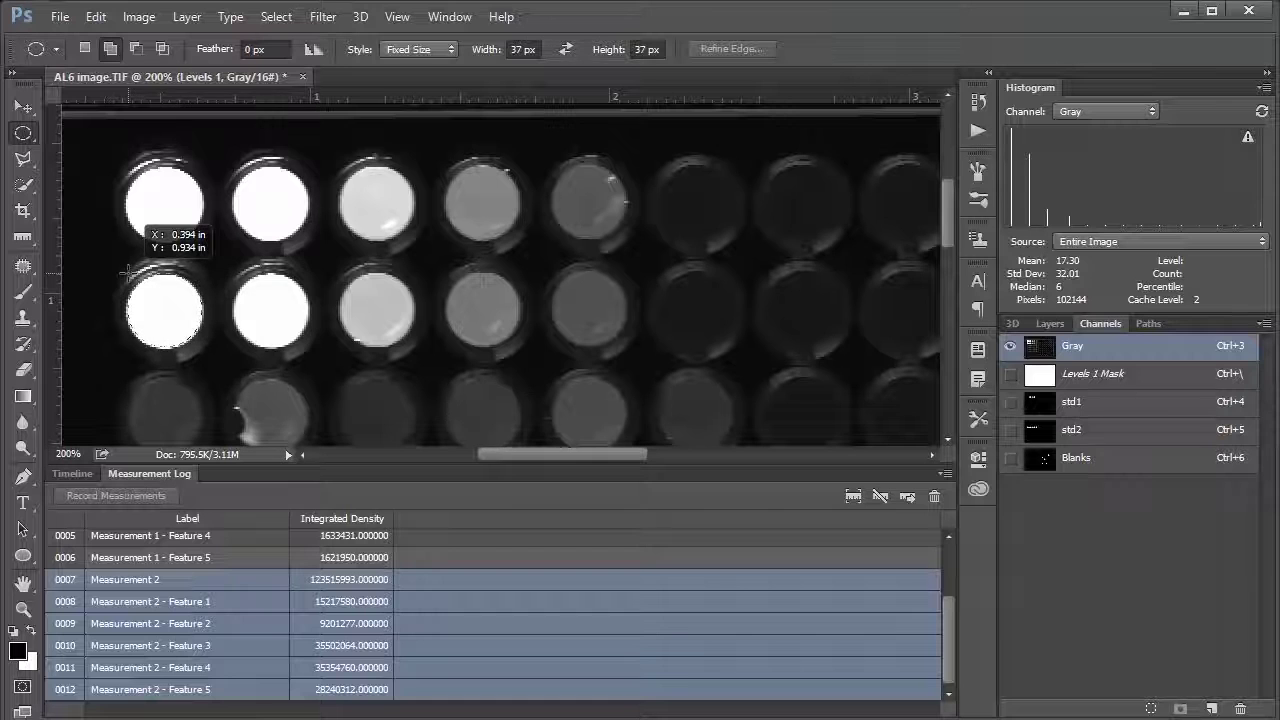
{"action": "left_click_drag", "start_coordinate": [130, 270], "coordinate": [130, 270]}
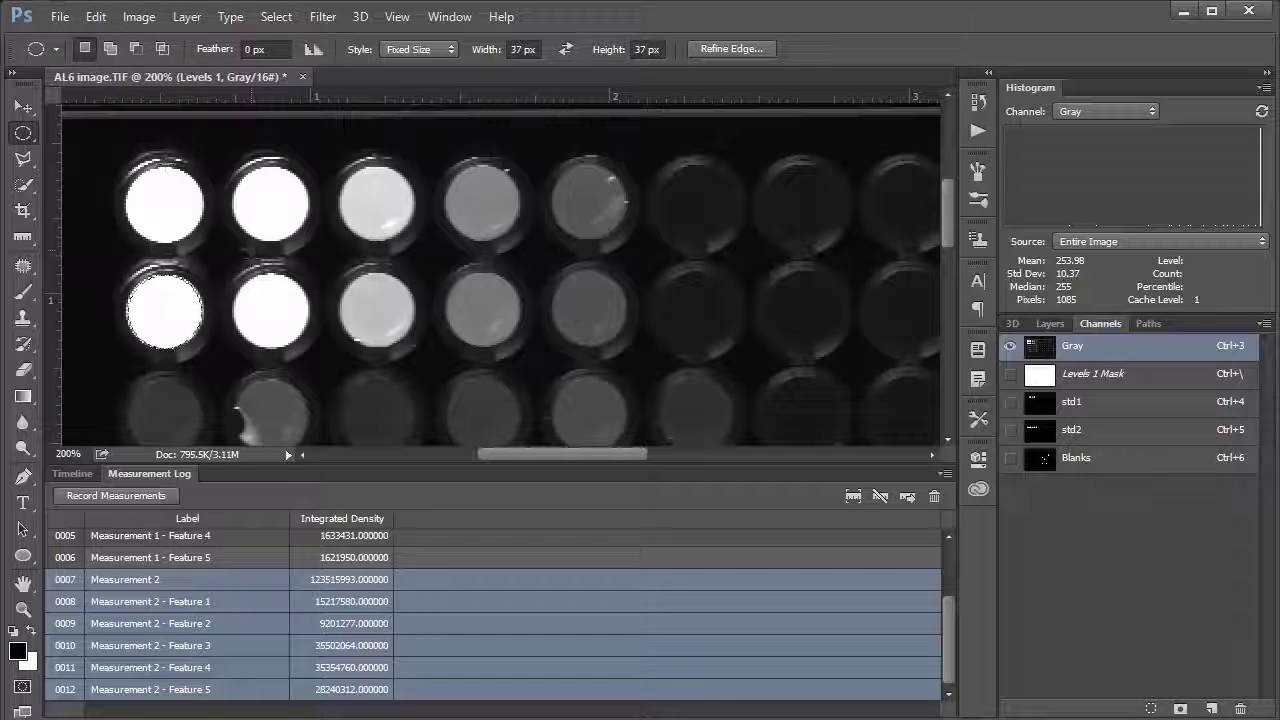
{"action": "left_click", "coordinate": [250, 293], "text": "shift"}
{"action": "left_click_drag", "start_coordinate": [250, 293], "coordinate": [233, 272]}
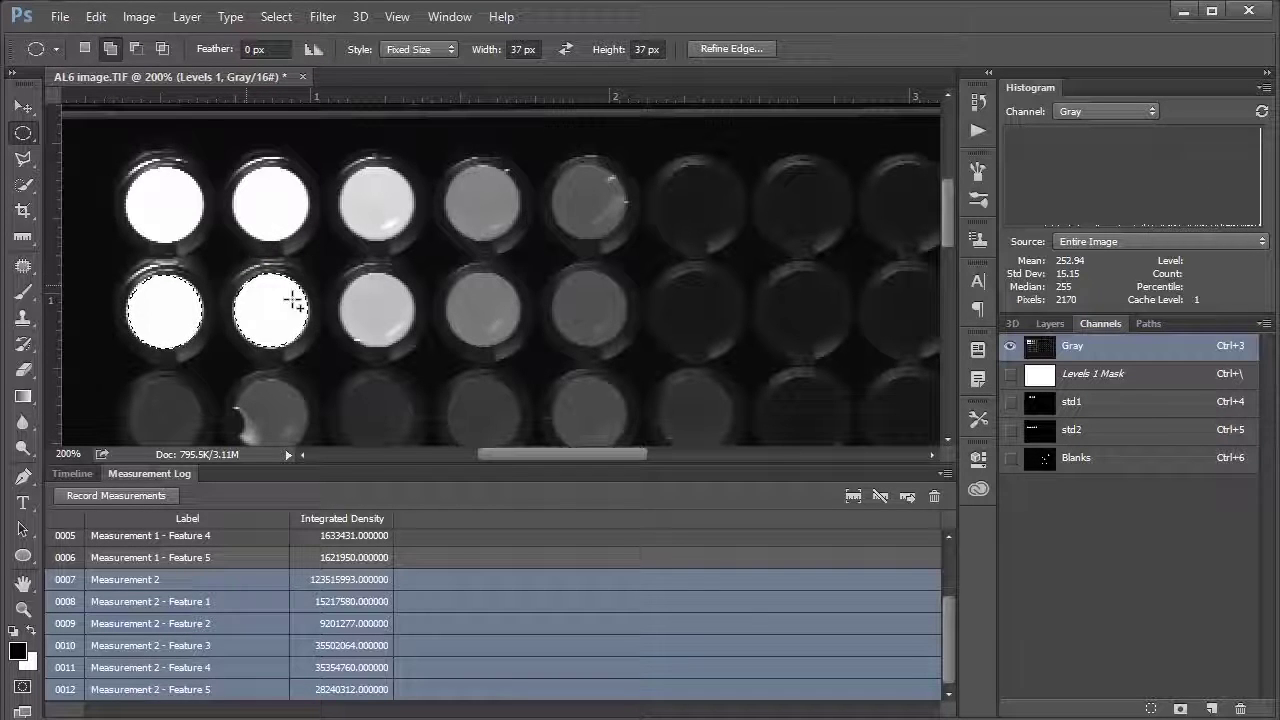
{"action": "left_click_drag", "start_coordinate": [357, 291], "coordinate": [340, 272]}
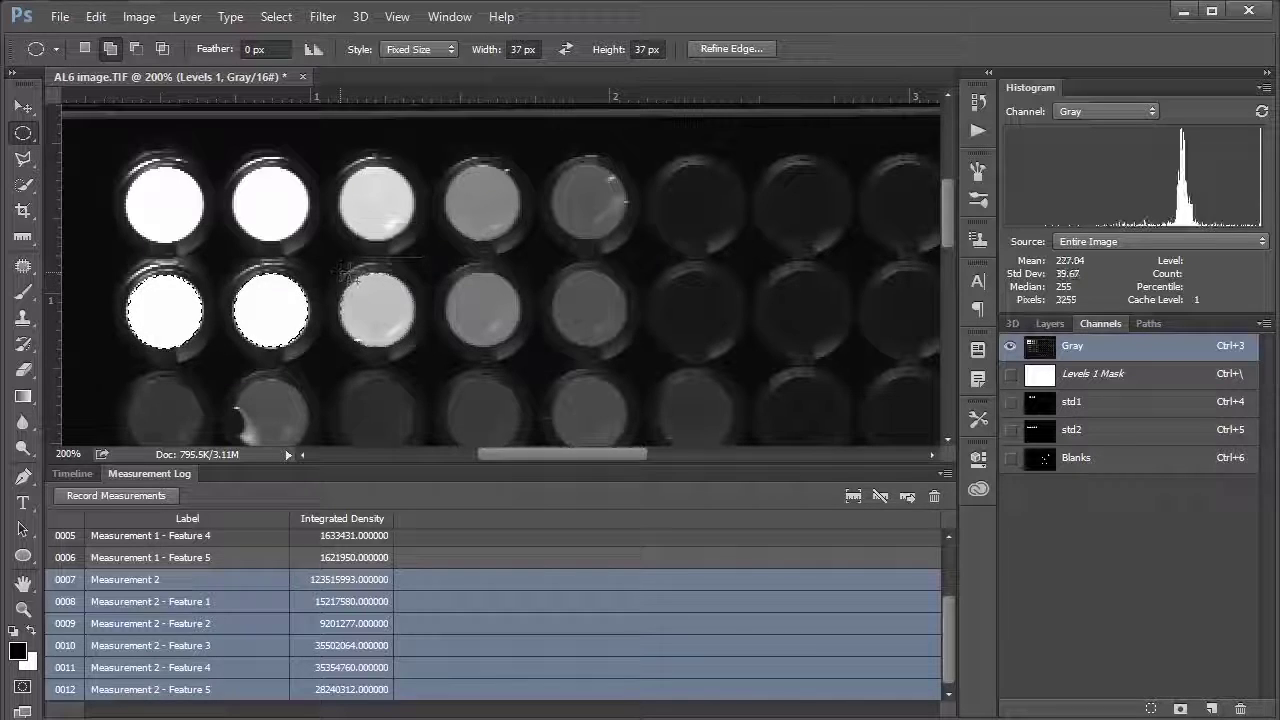
{"action": "left_click_drag", "start_coordinate": [463, 296], "coordinate": [446, 270]}
{"action": "left_click_drag", "start_coordinate": [553, 279], "coordinate": [552, 272]}
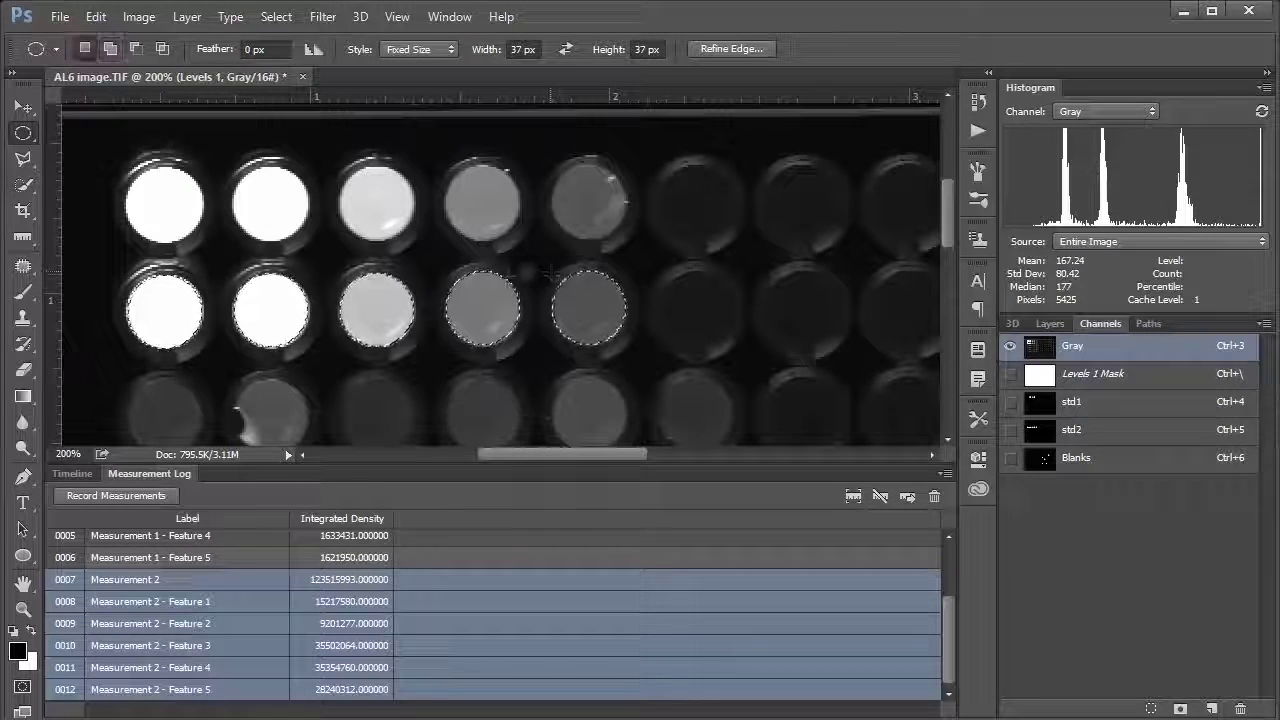
{"action": "left_click", "coordinate": [150, 495]}
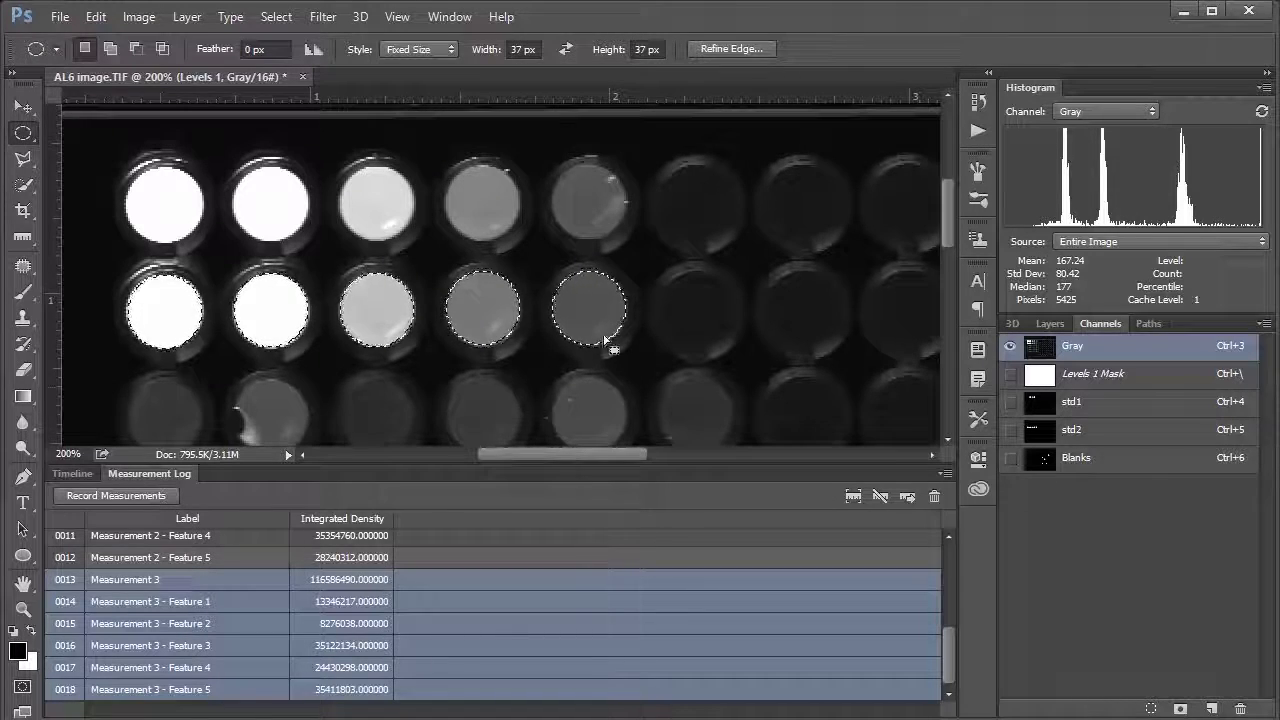
{"action": "scroll", "coordinate": [604, 338], "scroll_direction": "down", "scroll_amount": 3}
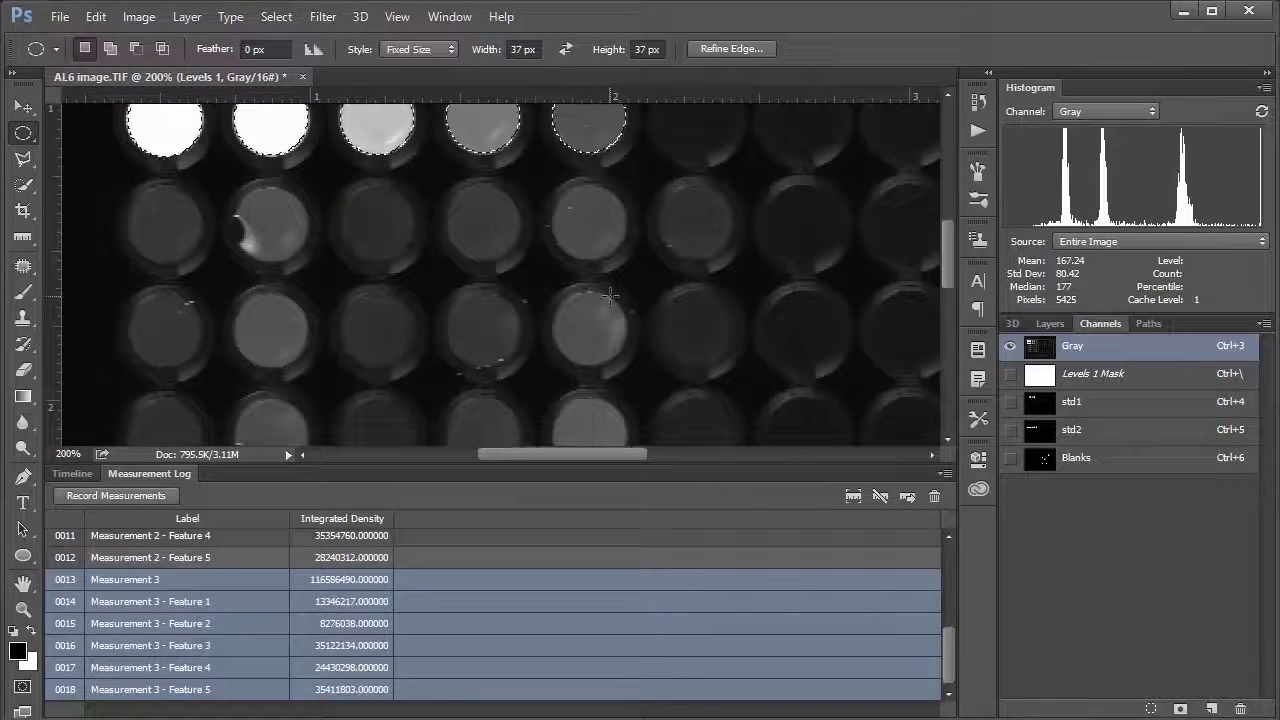
Step: Circle the top-left blank well and the next well down, recording Measurements 4 and 5
{"action": "scroll", "coordinate": [610, 296], "scroll_direction": "down", "scroll_amount": 1}
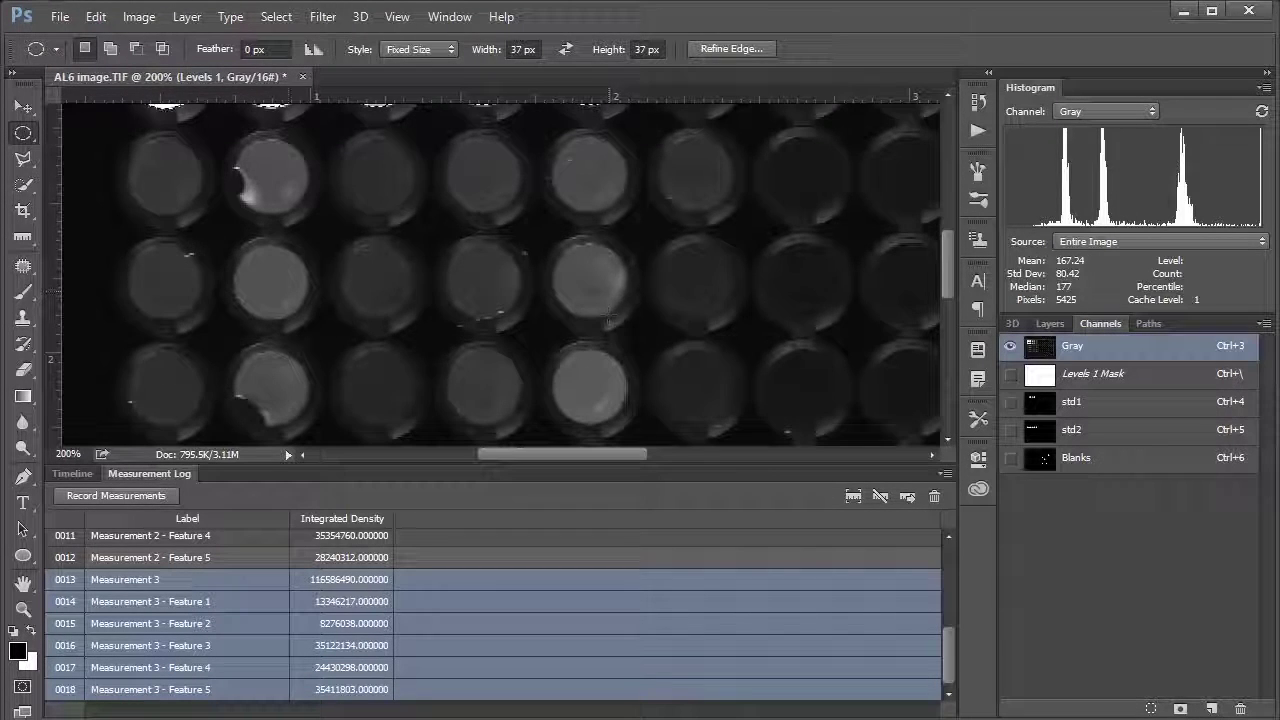
{"action": "left_click", "coordinate": [128, 137]}
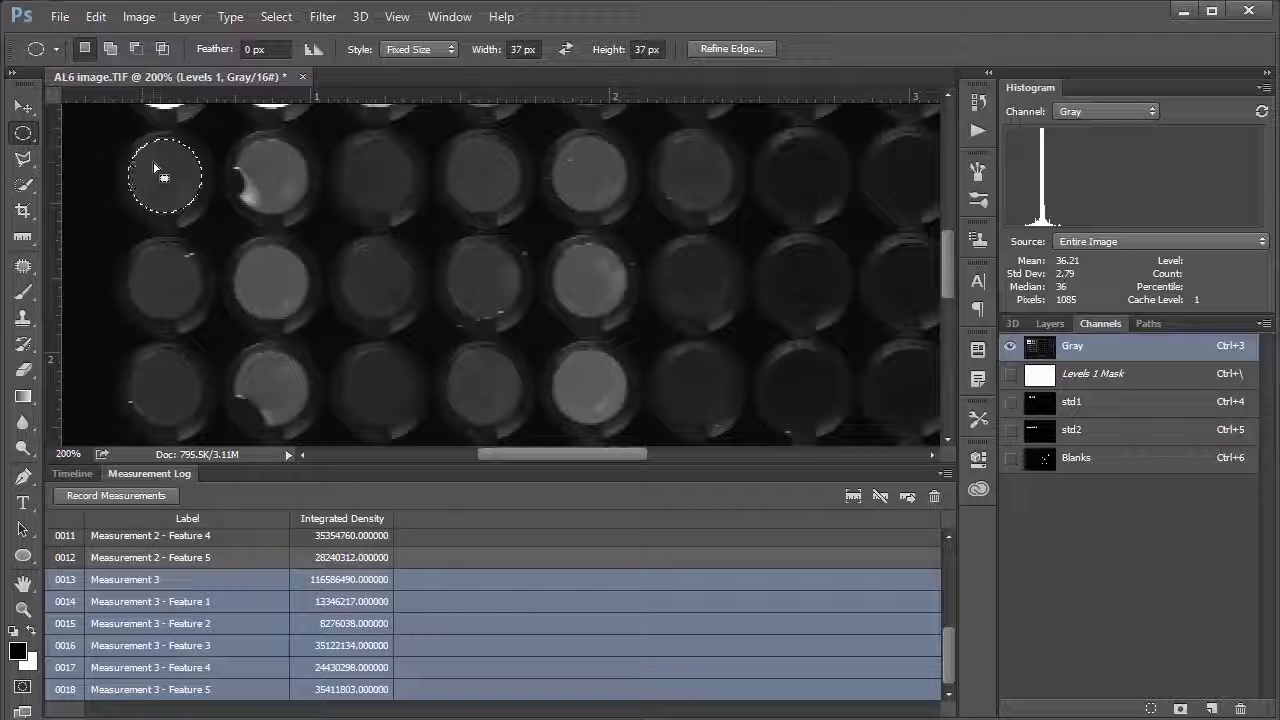
{"action": "left_click", "coordinate": [116, 495]}
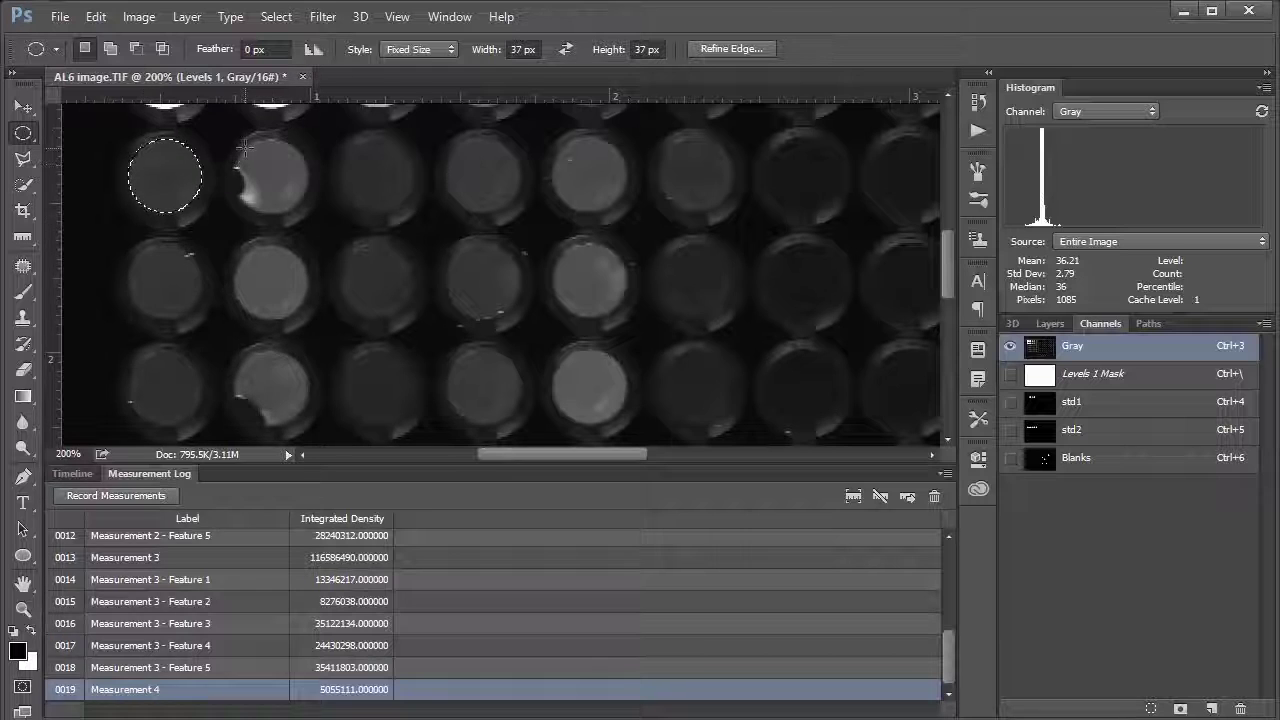
{"action": "scroll", "coordinate": [244, 148], "scroll_direction": "down", "scroll_amount": 3}
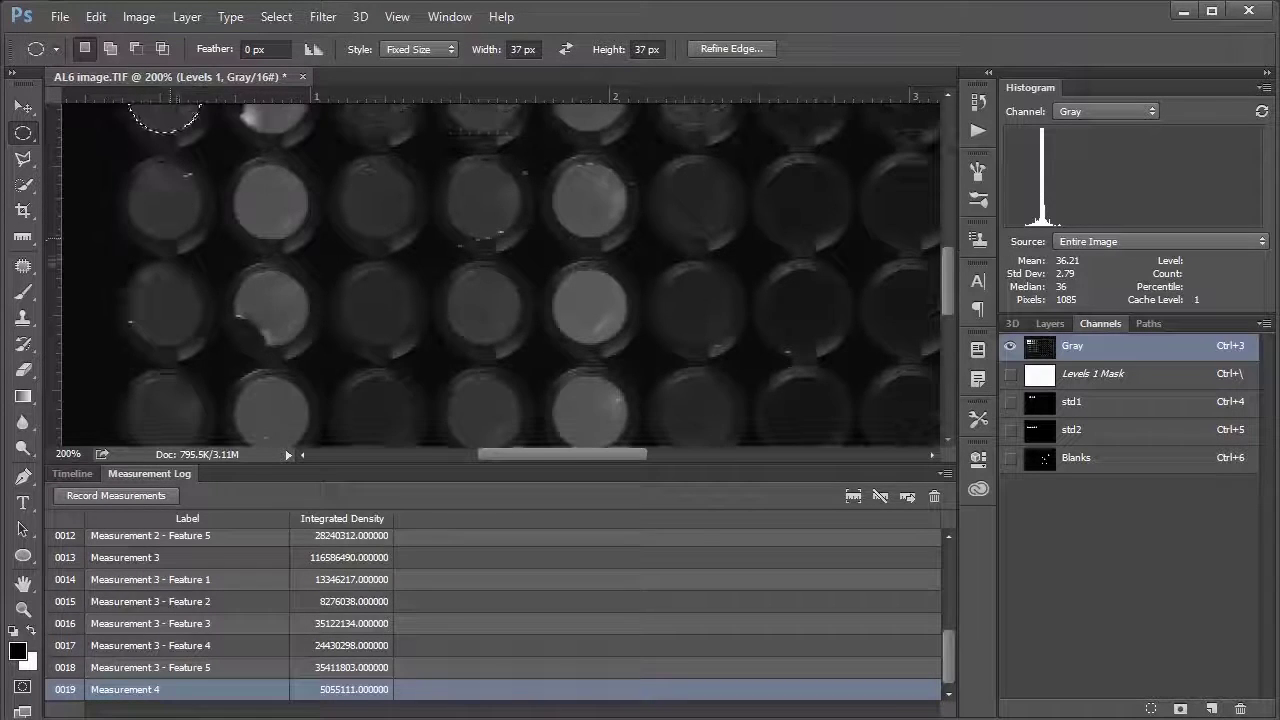
{"action": "scroll", "coordinate": [153, 231], "scroll_direction": "up", "scroll_amount": 1}
{"action": "scroll", "coordinate": [153, 231], "scroll_direction": "down", "scroll_amount": 3}
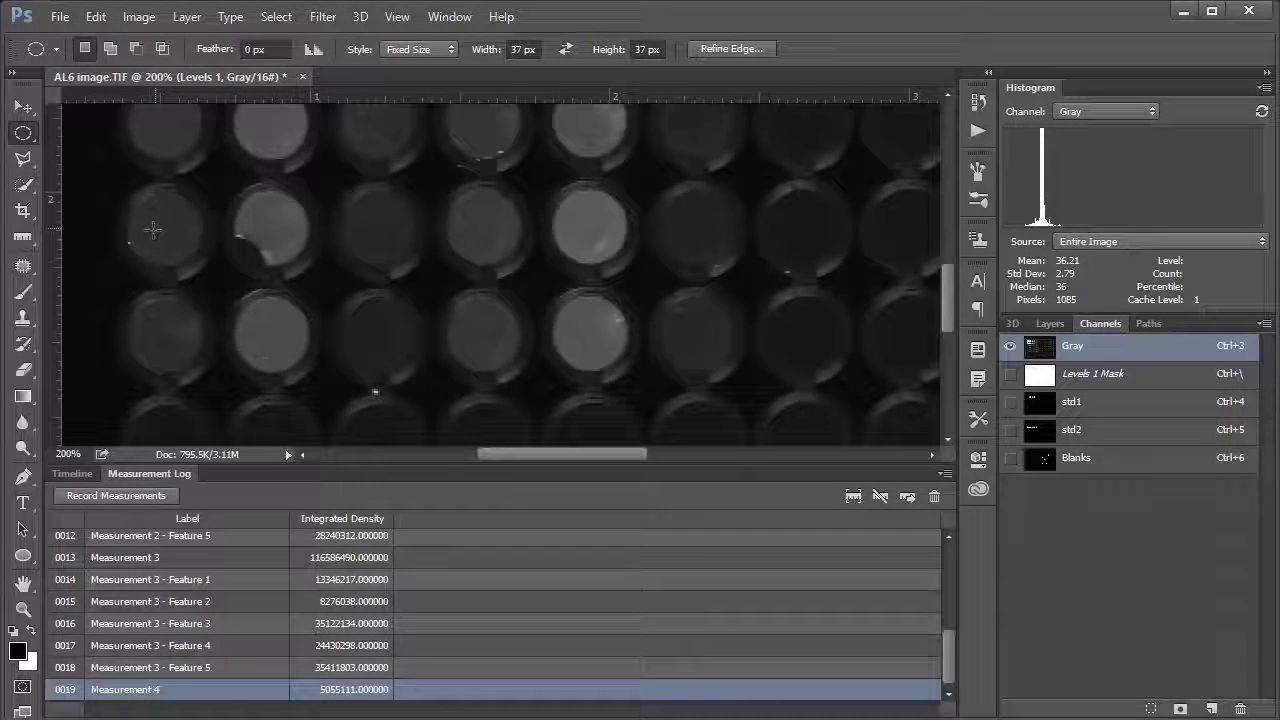
{"action": "scroll", "coordinate": [153, 270], "scroll_direction": "up", "scroll_amount": 4}
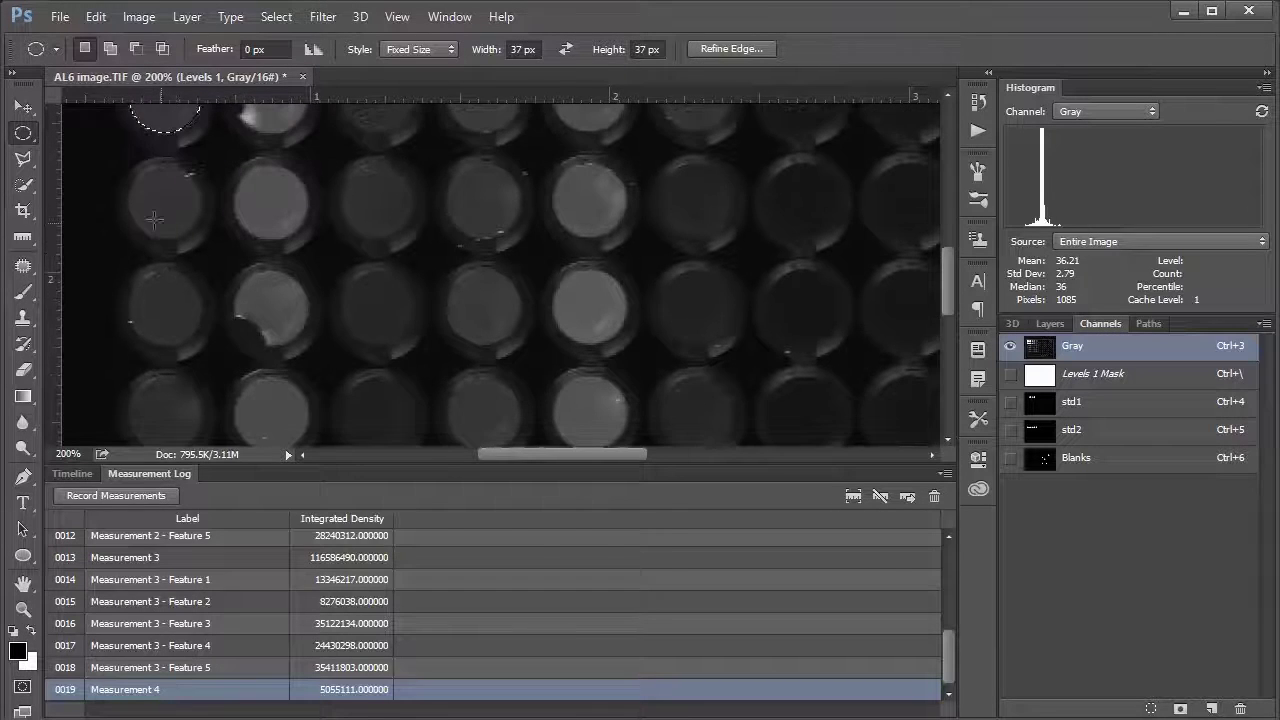
{"action": "mouse_move", "coordinate": [150, 228]}
{"action": "left_mouse_down"}
{"action": "mouse_move", "coordinate": [127, 215]}
{"action": "mouse_move", "coordinate": [125, 230]}
{"action": "left_mouse_up"}
{"action": "left_click", "coordinate": [116, 495]}
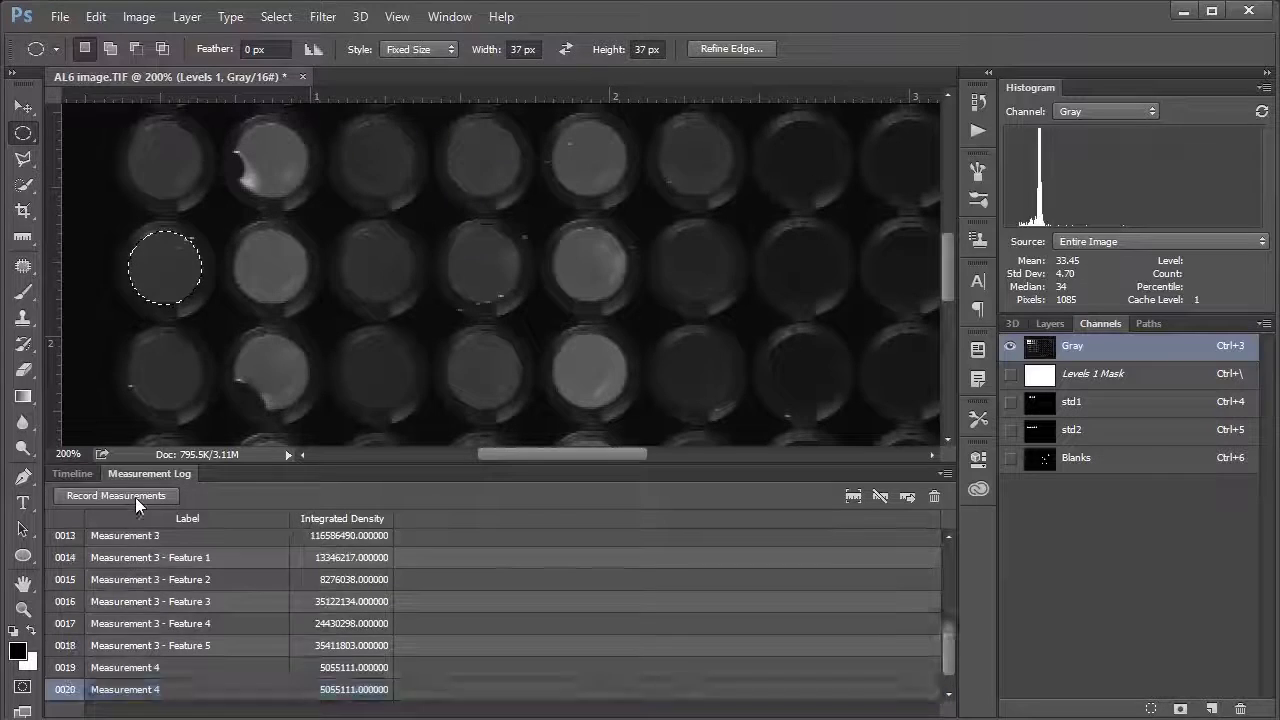
Step: Move the circle to the next two first-column wells, recording Measurements 6 and 7
{"action": "left_click_drag", "start_coordinate": [130, 340], "coordinate": [142, 336]}
{"action": "scroll", "coordinate": [142, 336], "scroll_direction": "down", "scroll_amount": 2}
{"action": "left_click", "coordinate": [148, 497]}
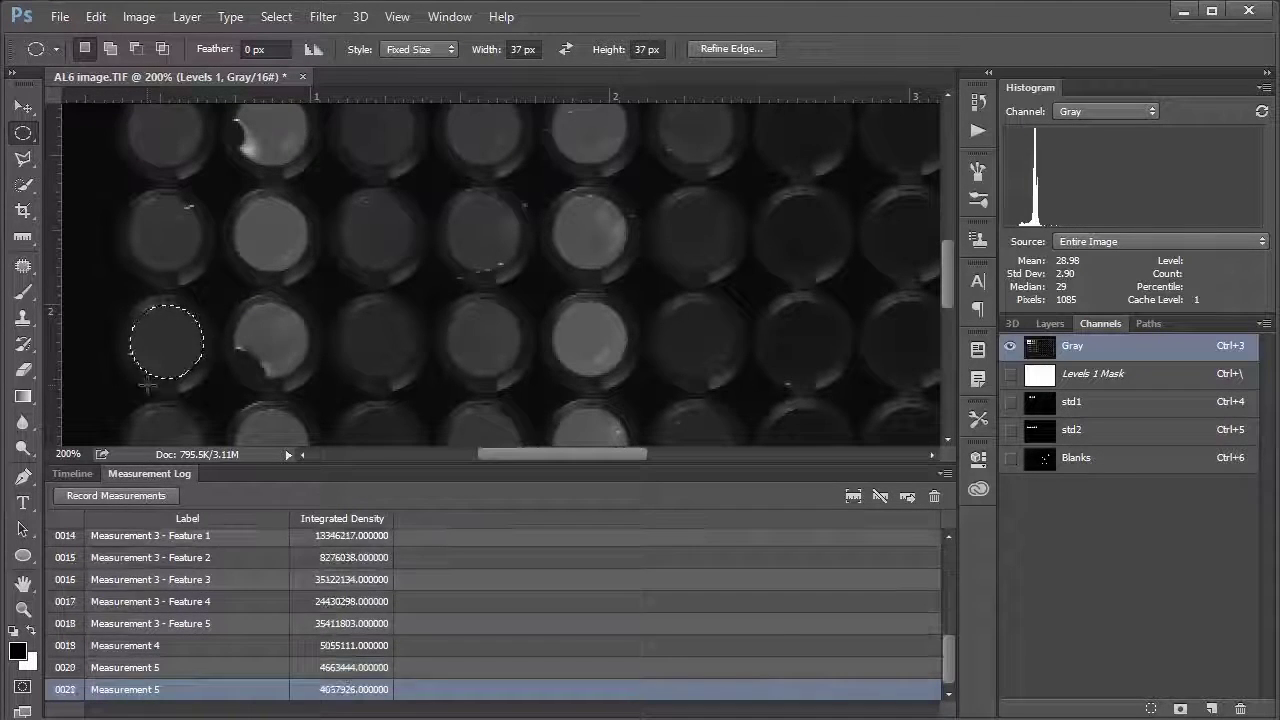
{"action": "scroll", "coordinate": [142, 374], "scroll_direction": "down", "scroll_amount": 2}
{"action": "left_click_drag", "start_coordinate": [142, 373], "coordinate": [128, 360]}
{"action": "left_click", "coordinate": [118, 496]}
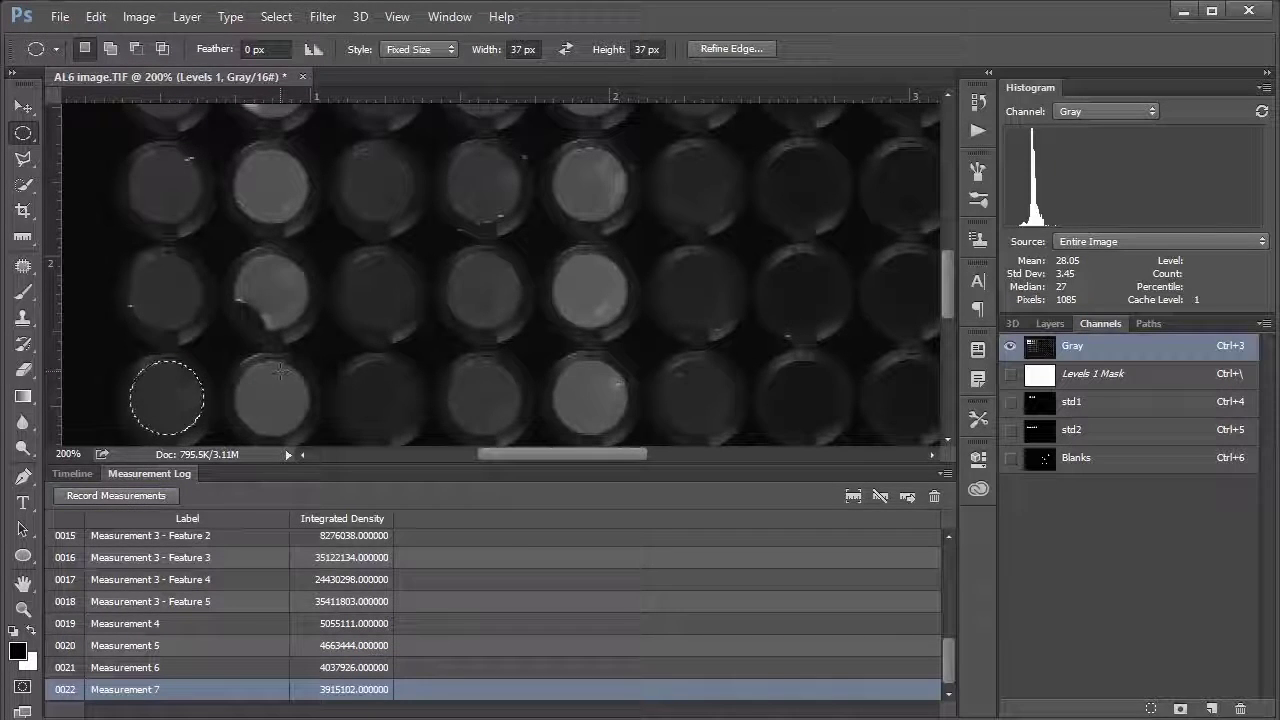
{"action": "scroll", "coordinate": [500, 275], "scroll_direction": "up", "scroll_amount": 3}
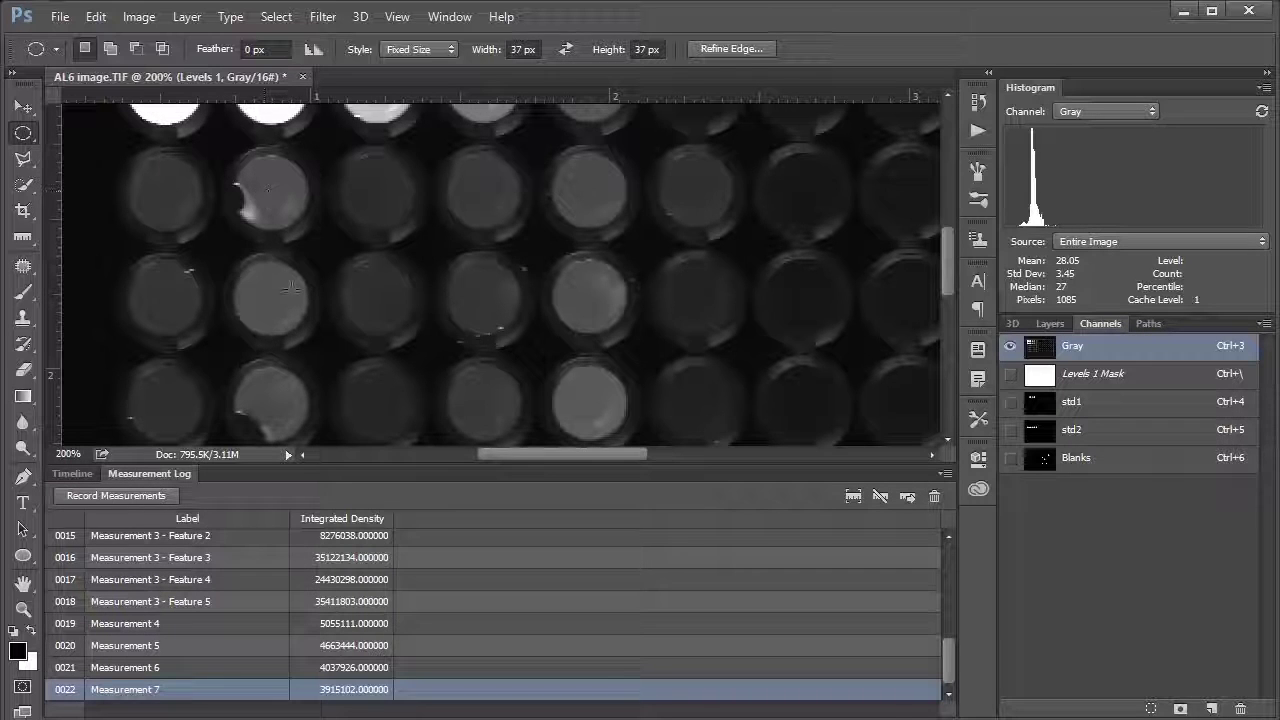
{"action": "left_click", "coordinate": [99, 18]}
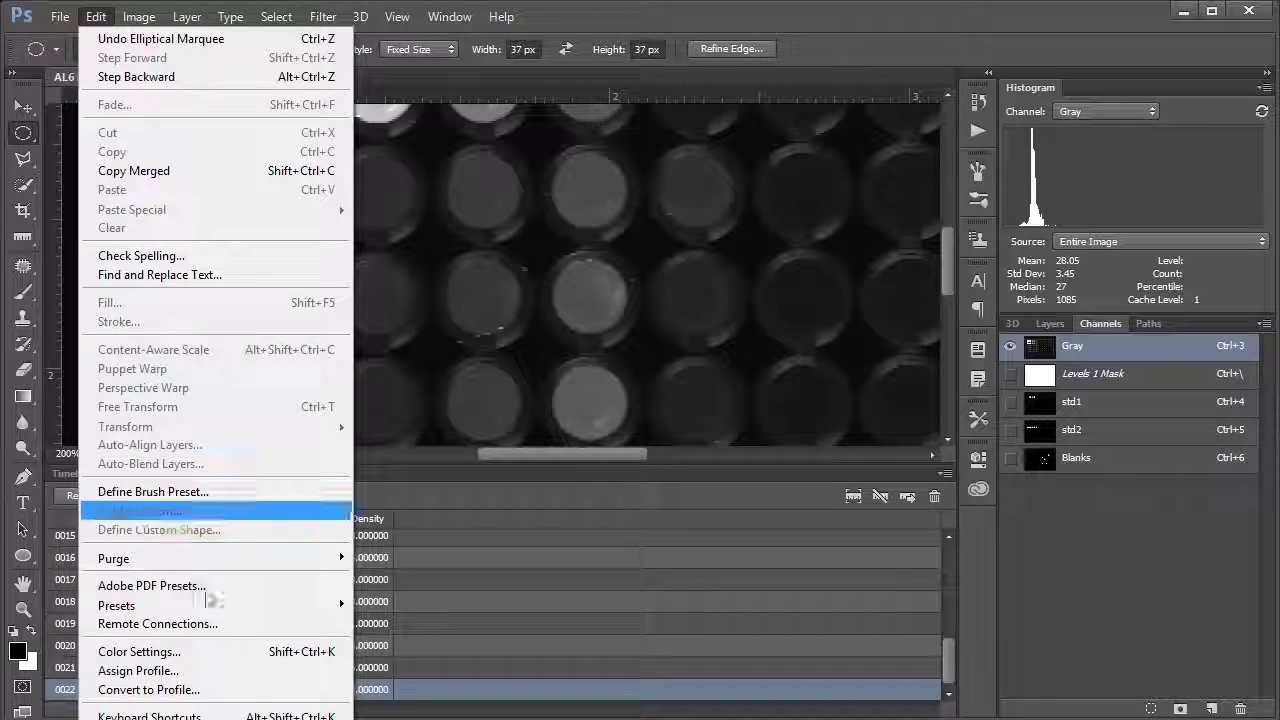
Step: Assign Image > Analysis > Record Measurements its own shortcut in the modified default set and save
{"action": "left_click", "coordinate": [150, 716]}
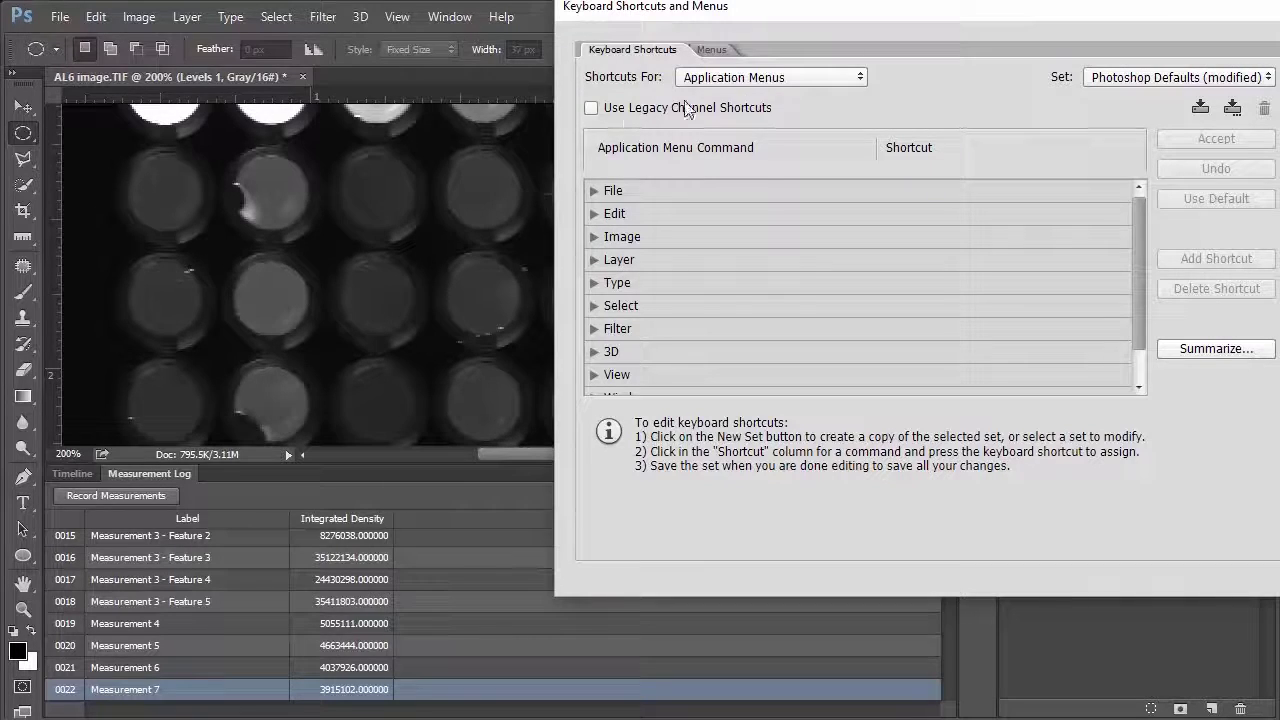
{"action": "left_click", "coordinate": [705, 79]}
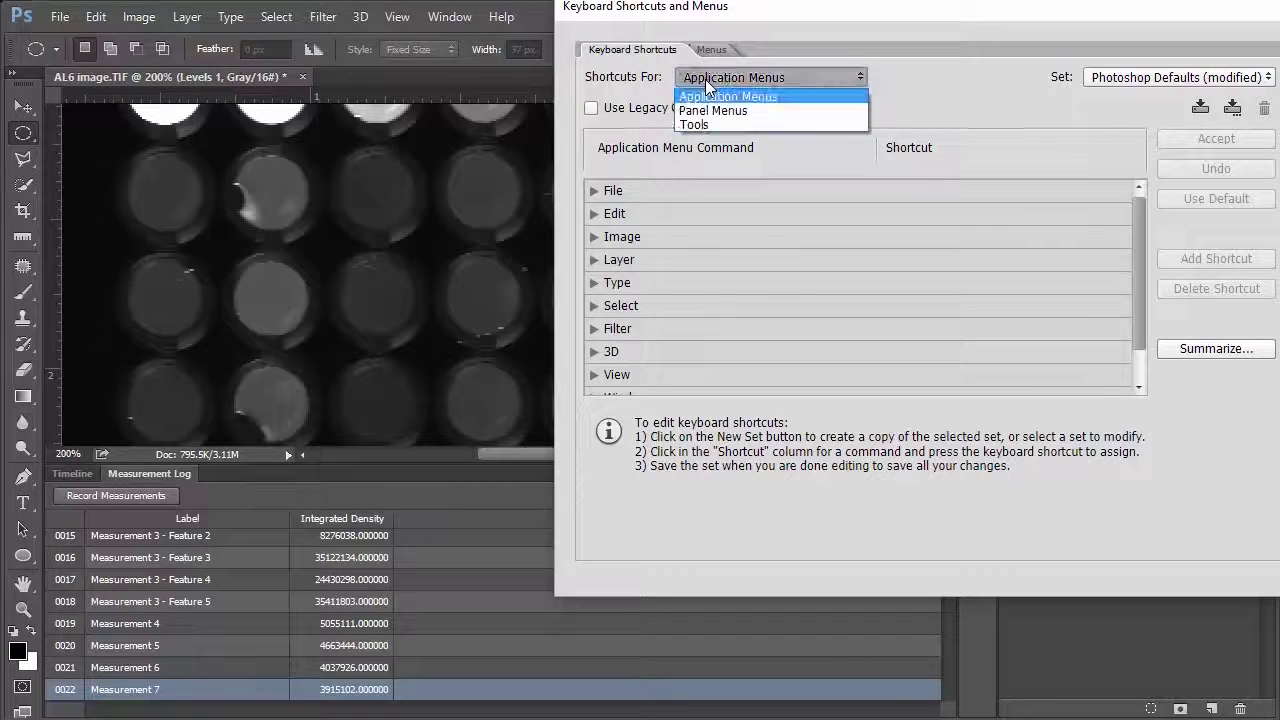
{"action": "left_click", "coordinate": [594, 236]}
{"action": "left_click", "coordinate": [594, 236]}
{"action": "scroll", "coordinate": [648, 270], "scroll_direction": "down", "scroll_amount": 1}
{"action": "scroll", "coordinate": [648, 270], "scroll_direction": "down", "scroll_amount": 4}
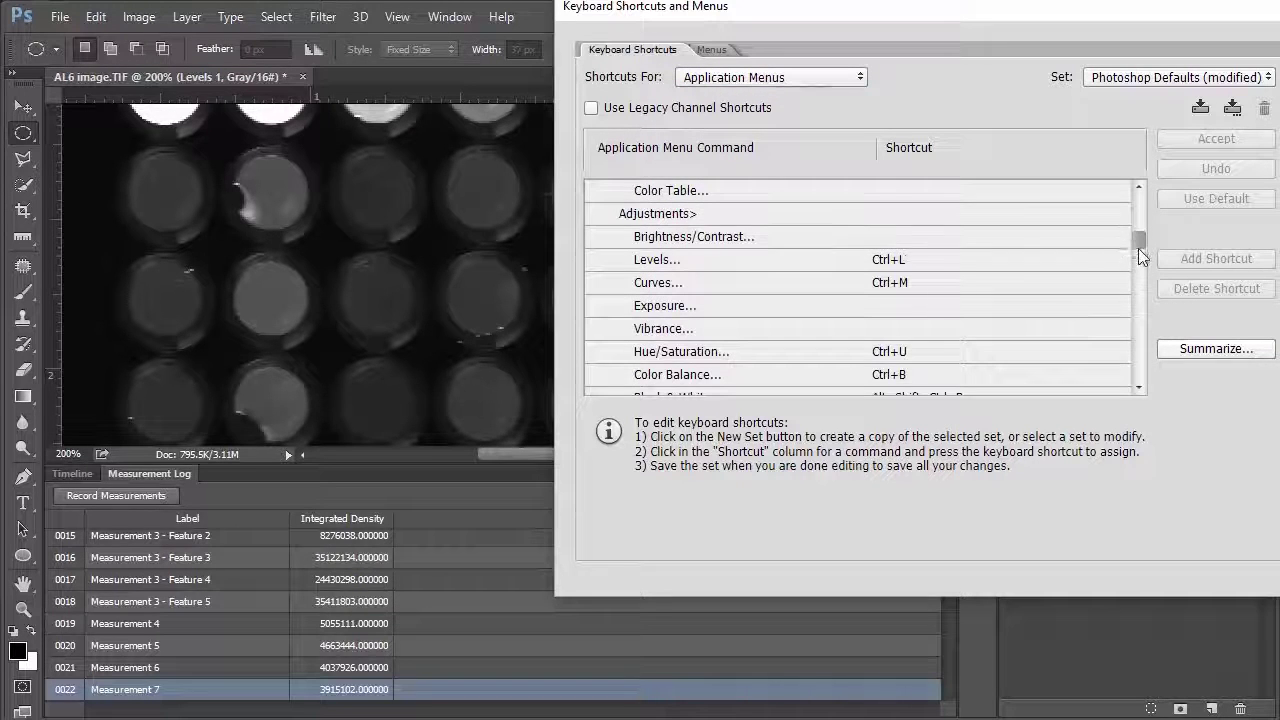
{"action": "left_click_drag", "start_coordinate": [1138, 248], "coordinate": [1134, 344]}
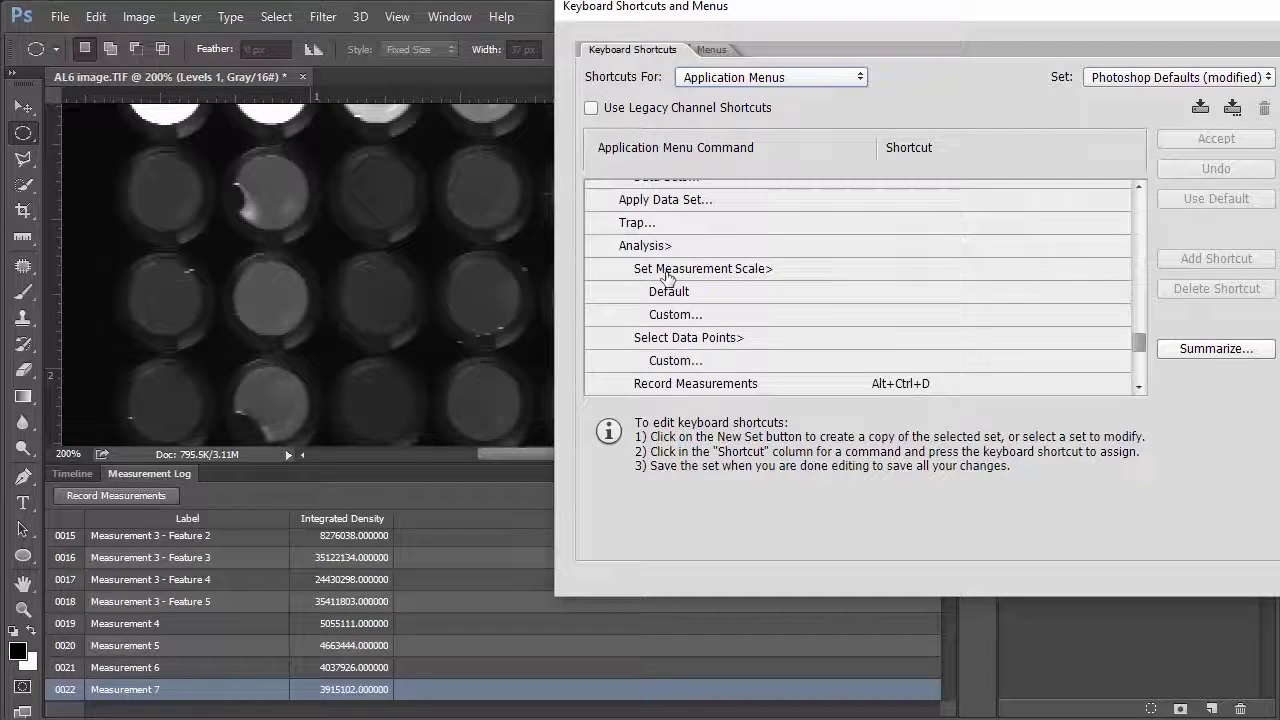
{"action": "scroll", "coordinate": [664, 286], "scroll_direction": "down", "scroll_amount": 1}
{"action": "left_click", "coordinate": [816, 368]}
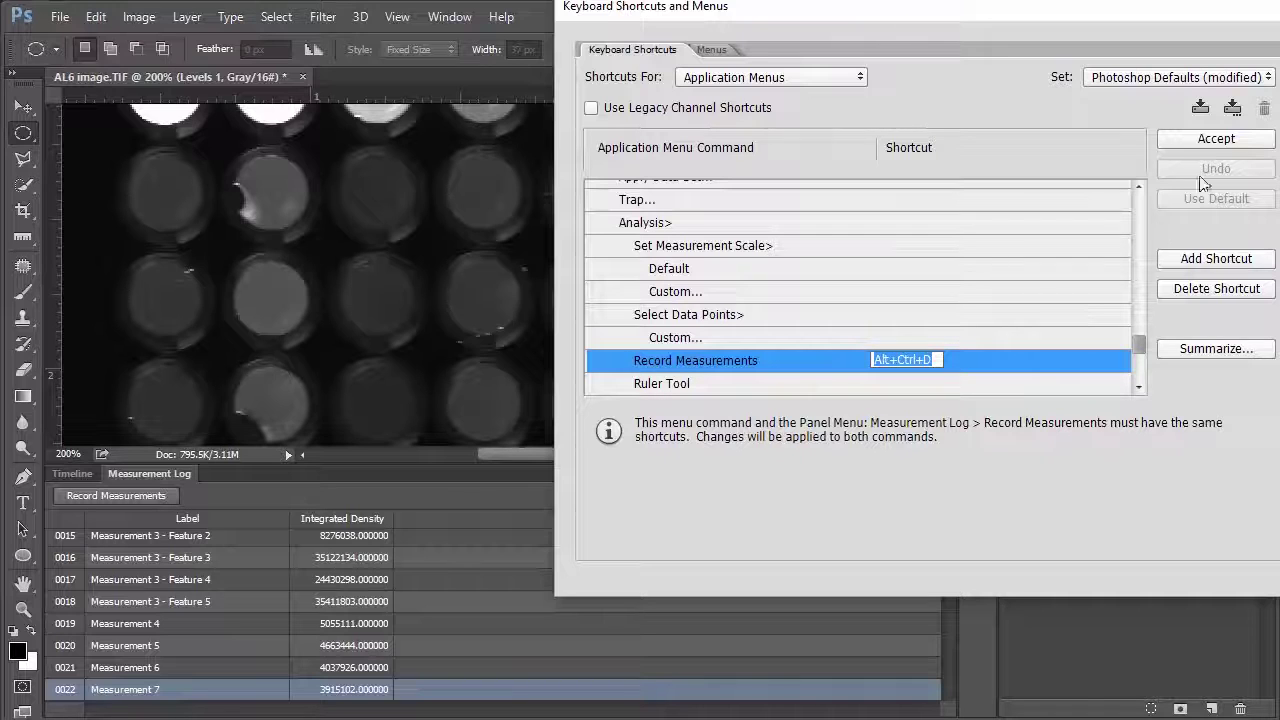
{"action": "left_click", "coordinate": [1200, 136]}
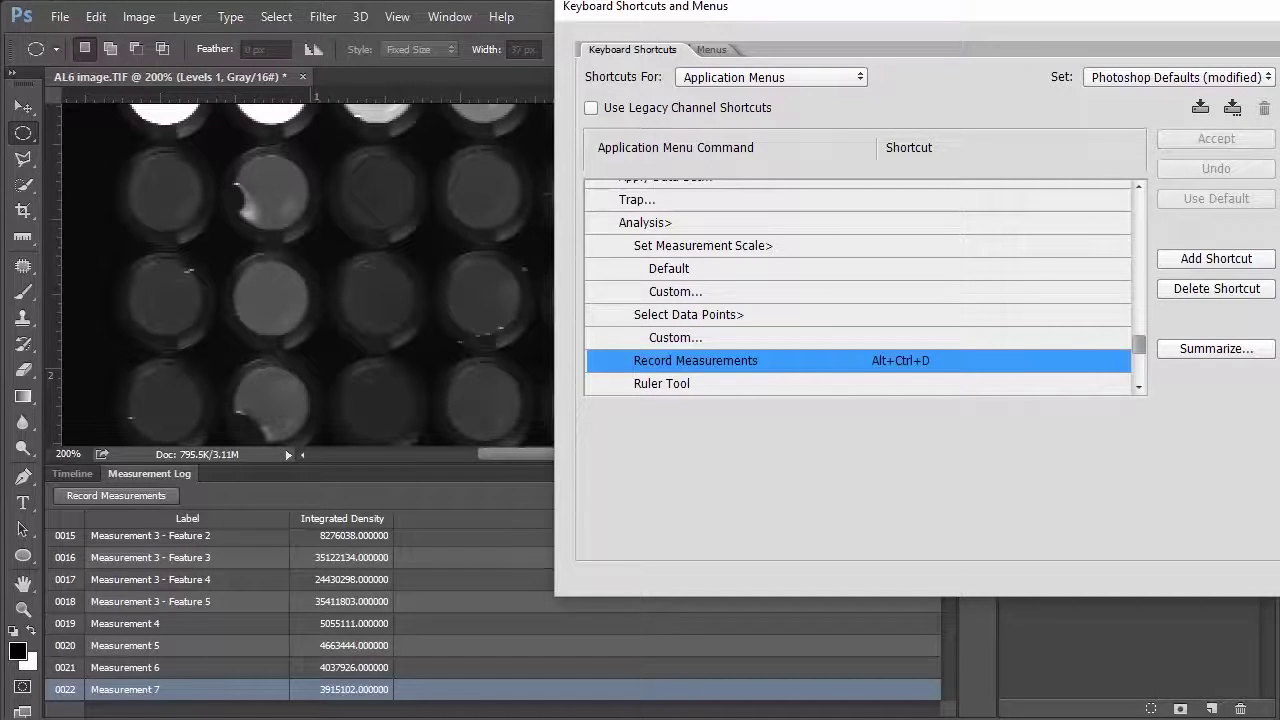
{"action": "left_click_drag", "start_coordinate": [1171, 20], "coordinate": [1038, 58]}
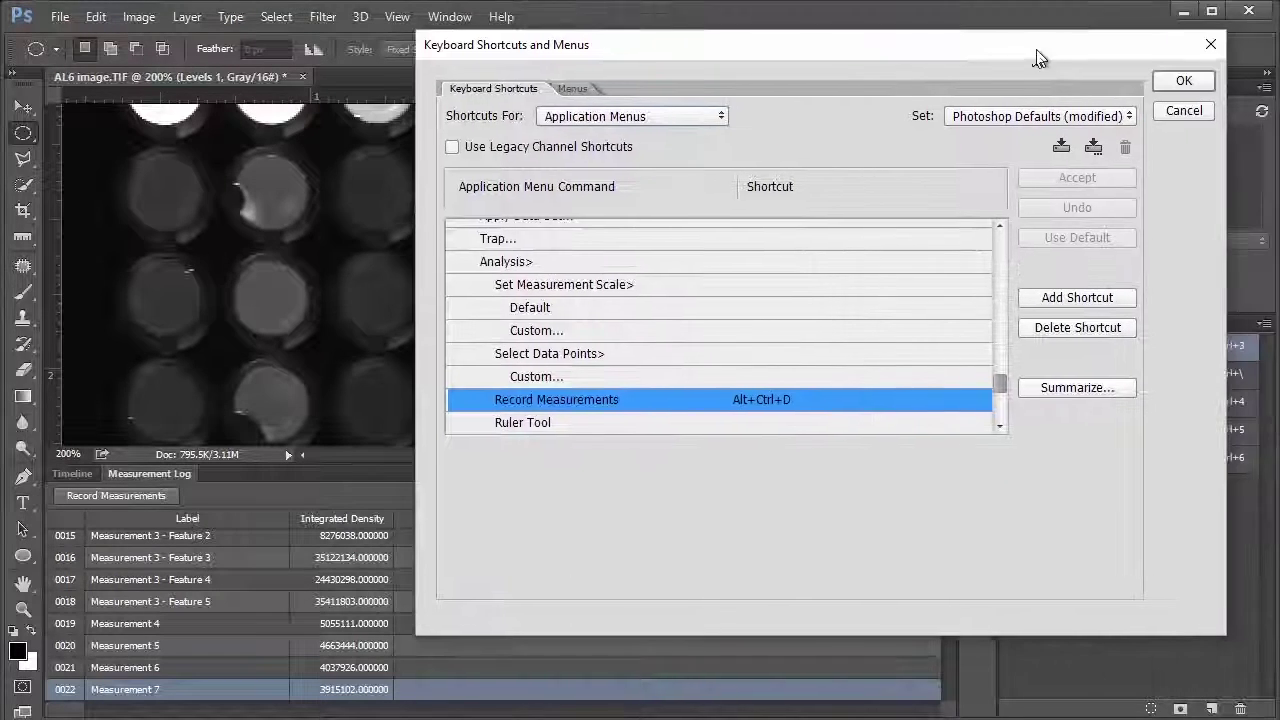
{"action": "left_click", "coordinate": [1162, 108]}
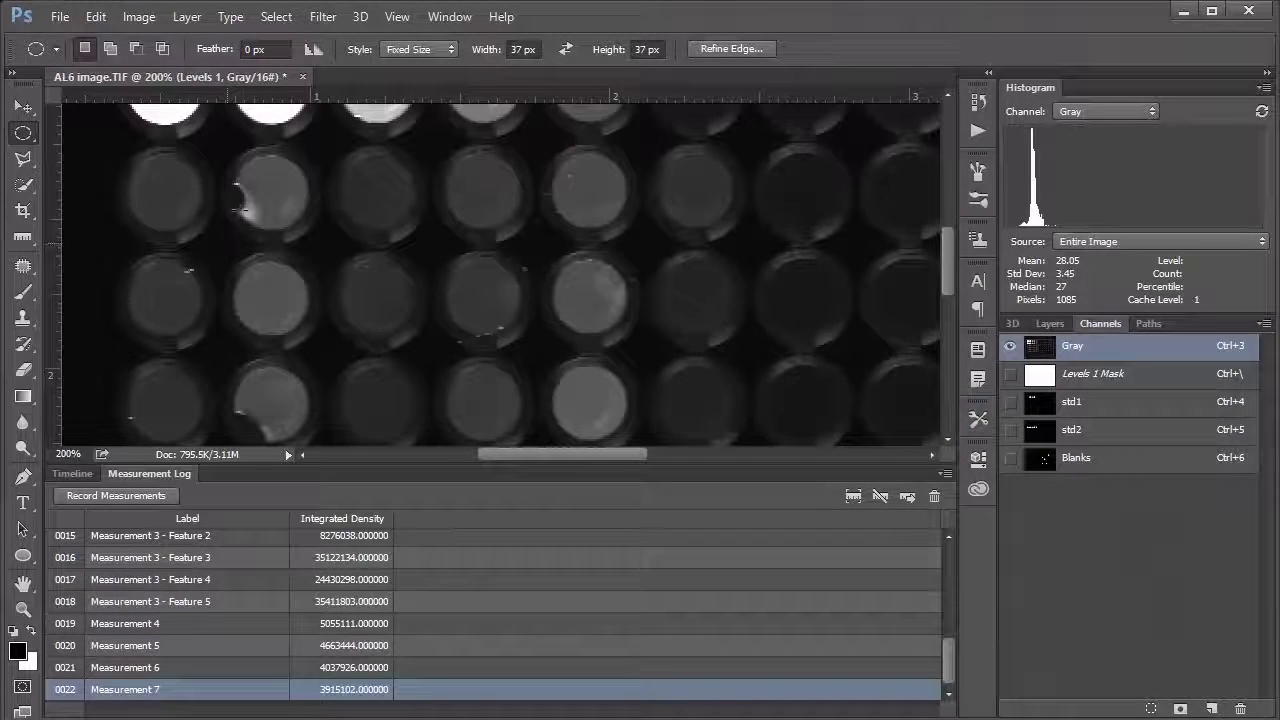
Step: Circle the next three sample wells, recording each with Ctrl+Shift+M
{"action": "scroll", "coordinate": [242, 210], "scroll_direction": "down", "scroll_amount": 2}
{"action": "scroll", "coordinate": [242, 210], "scroll_direction": "up", "scroll_amount": 3}
{"action": "left_click", "coordinate": [232, 170]}
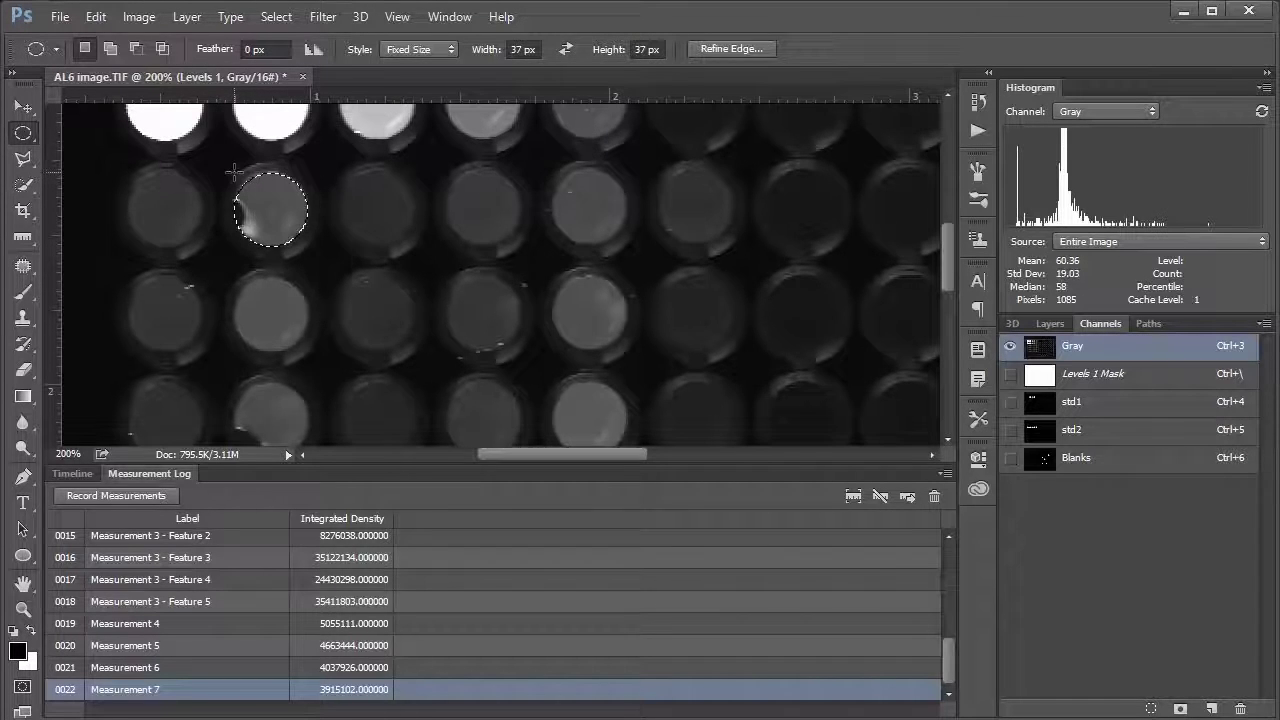
{"action": "key", "text": "ctrl+shift+m"}
{"action": "left_click_drag", "start_coordinate": [232, 170], "coordinate": [229, 277]}
{"action": "key", "text": "ctrl+shift+m"}
{"action": "scroll", "coordinate": [232, 345], "scroll_direction": "down", "scroll_amount": 1}
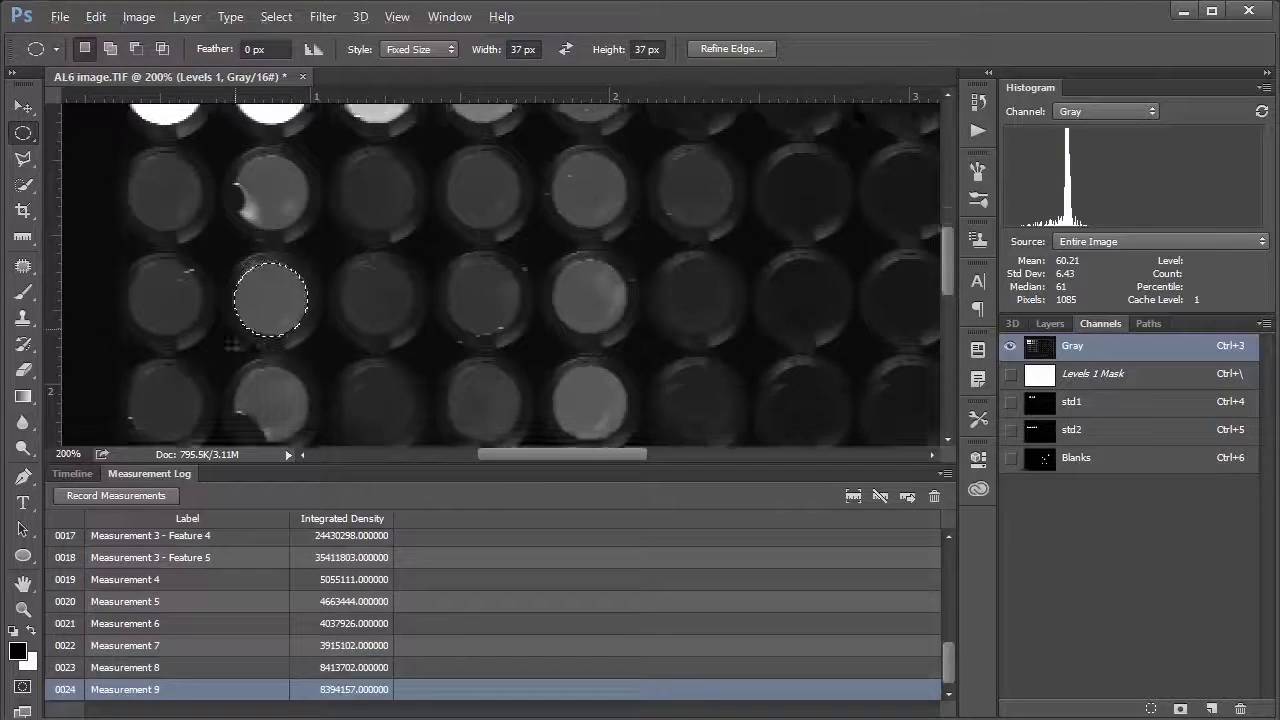
{"action": "scroll", "coordinate": [232, 345], "scroll_direction": "down", "scroll_amount": 2}
{"action": "left_click_drag", "start_coordinate": [232, 334], "coordinate": [233, 335]}
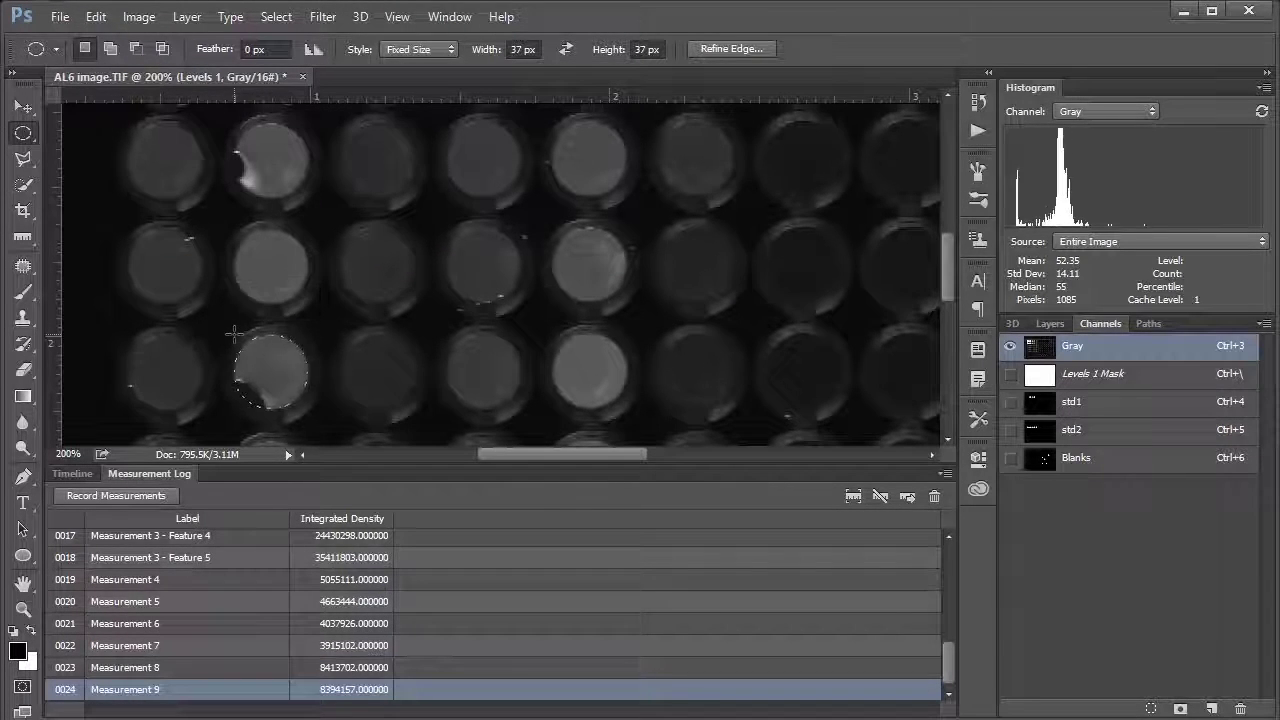
{"action": "key", "text": "ctrl+shift+m"}
Step: Record two more wells the same way, bringing the log through Measurement 23
{"action": "scroll", "coordinate": [240, 330], "scroll_direction": "down", "scroll_amount": 8}
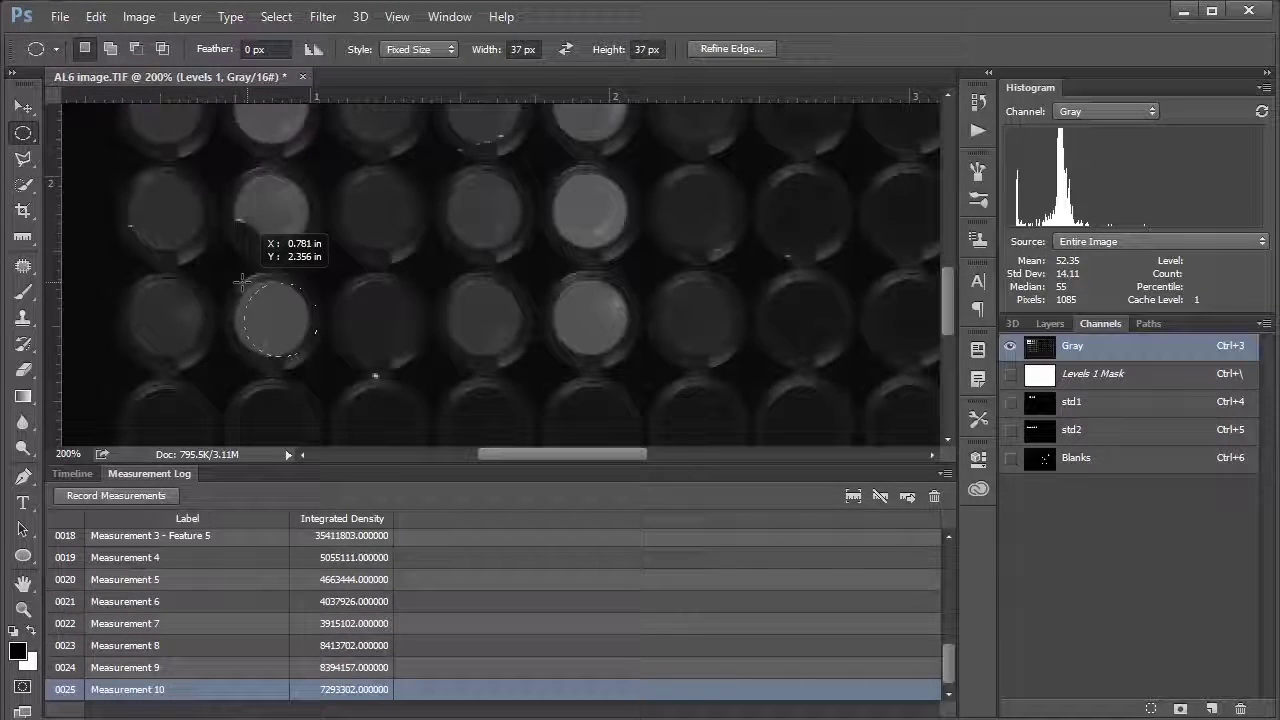
{"action": "left_click_drag", "start_coordinate": [236, 280], "coordinate": [237, 278]}
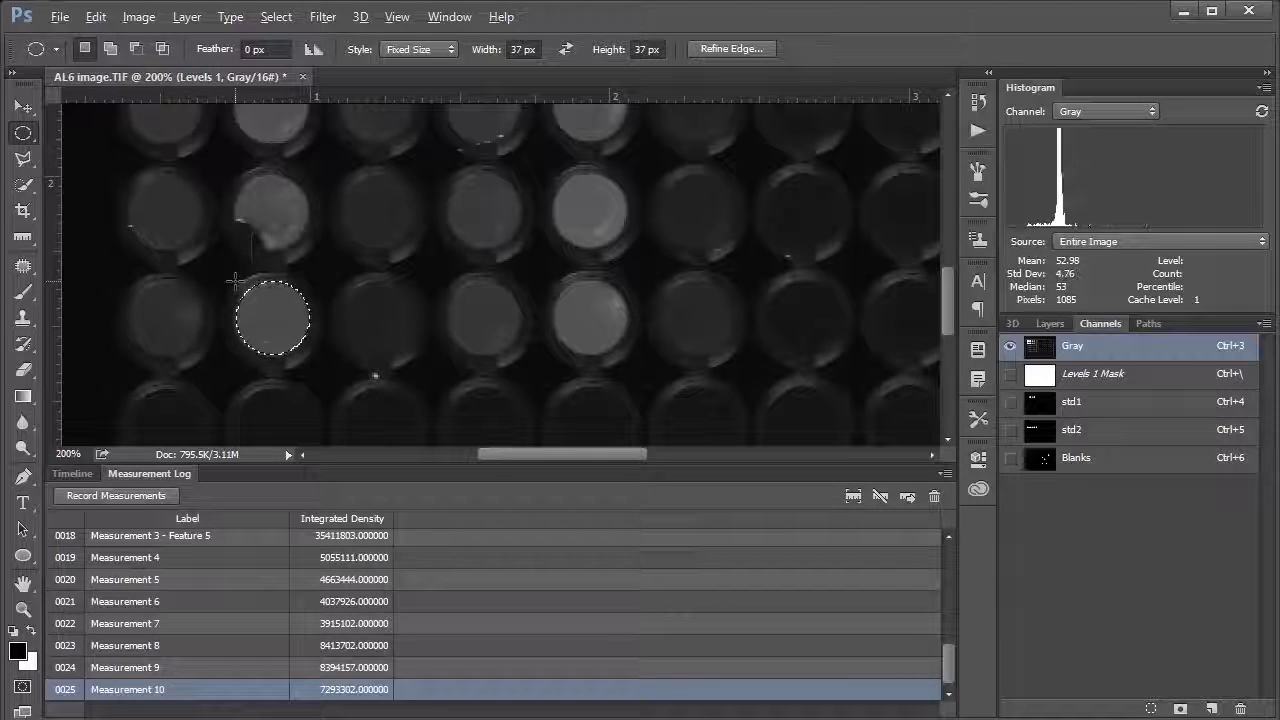
{"action": "key", "text": "ctrl+shift+m"}
{"action": "scroll", "coordinate": [380, 308], "scroll_direction": "up", "scroll_amount": 10}
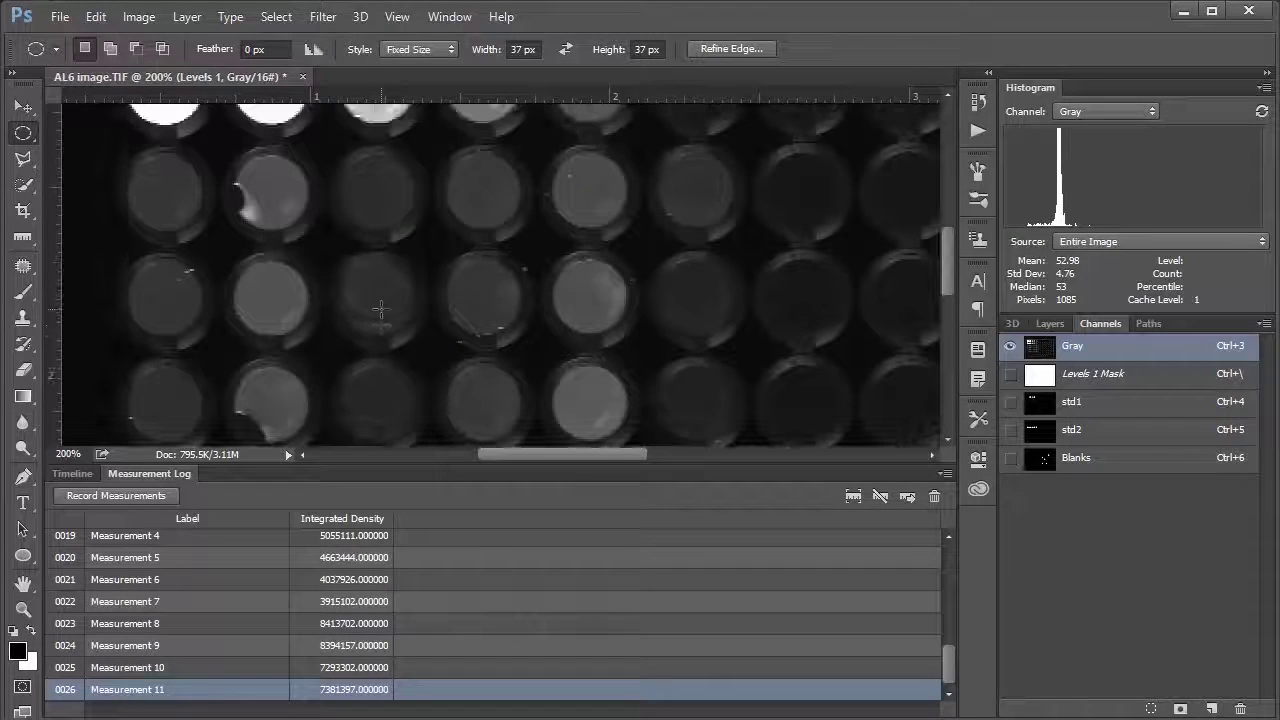
{"action": "left_click_drag", "start_coordinate": [365, 173], "coordinate": [338, 153]}
{"action": "key", "text": "ctrl+shift+m"}
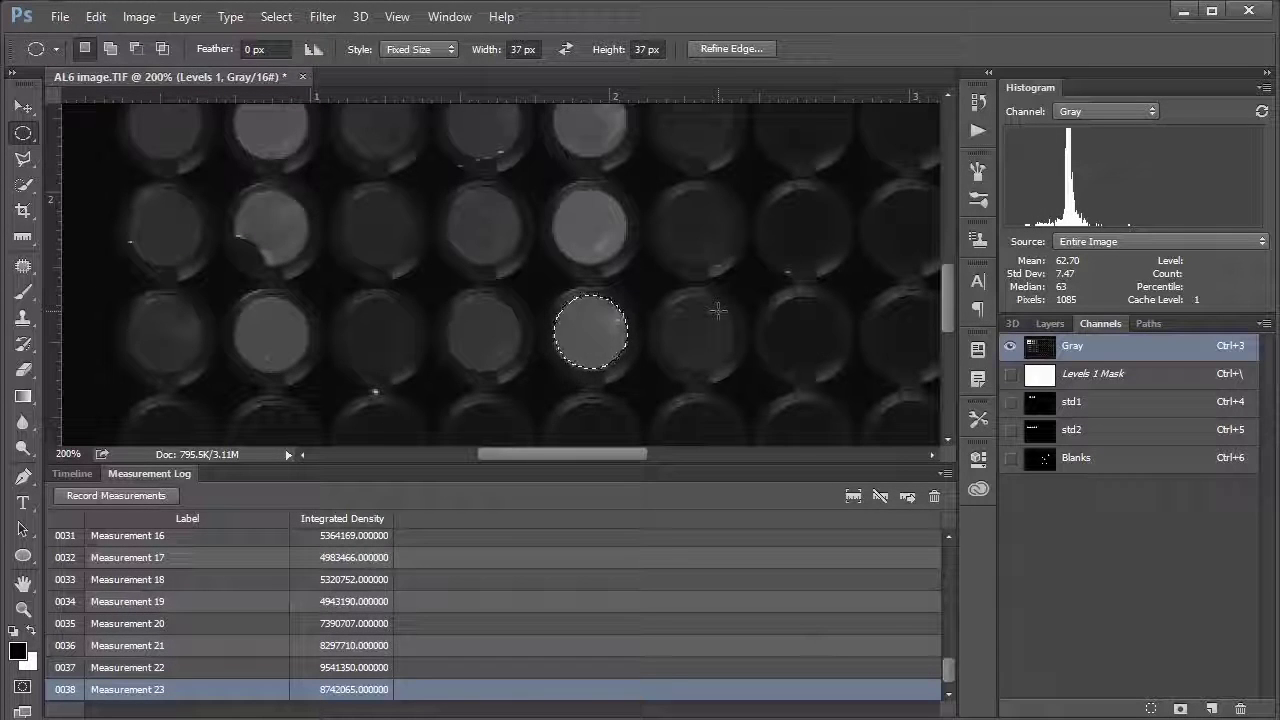
{"action": "scroll", "coordinate": [717, 311], "scroll_direction": "up", "scroll_amount": 1}
{"action": "scroll", "coordinate": [717, 311], "scroll_direction": "up", "scroll_amount": 10}
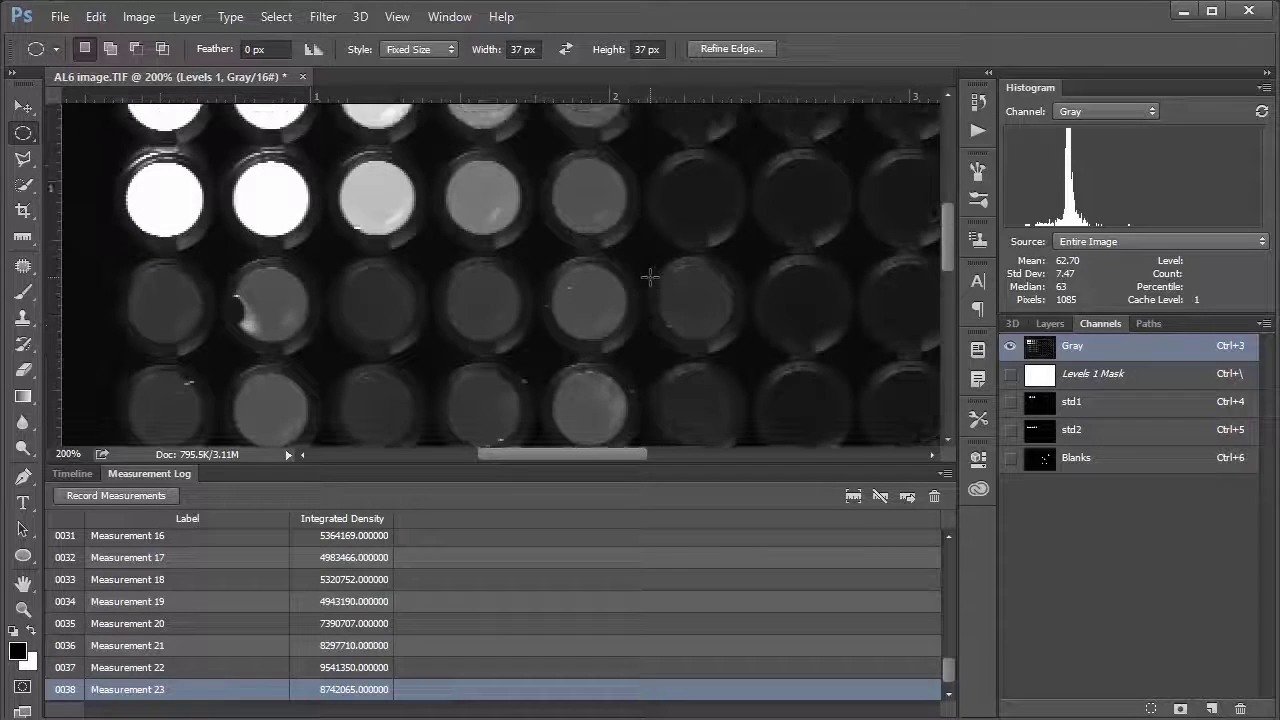
{"action": "scroll", "coordinate": [690, 255], "scroll_direction": "down", "scroll_amount": 5}
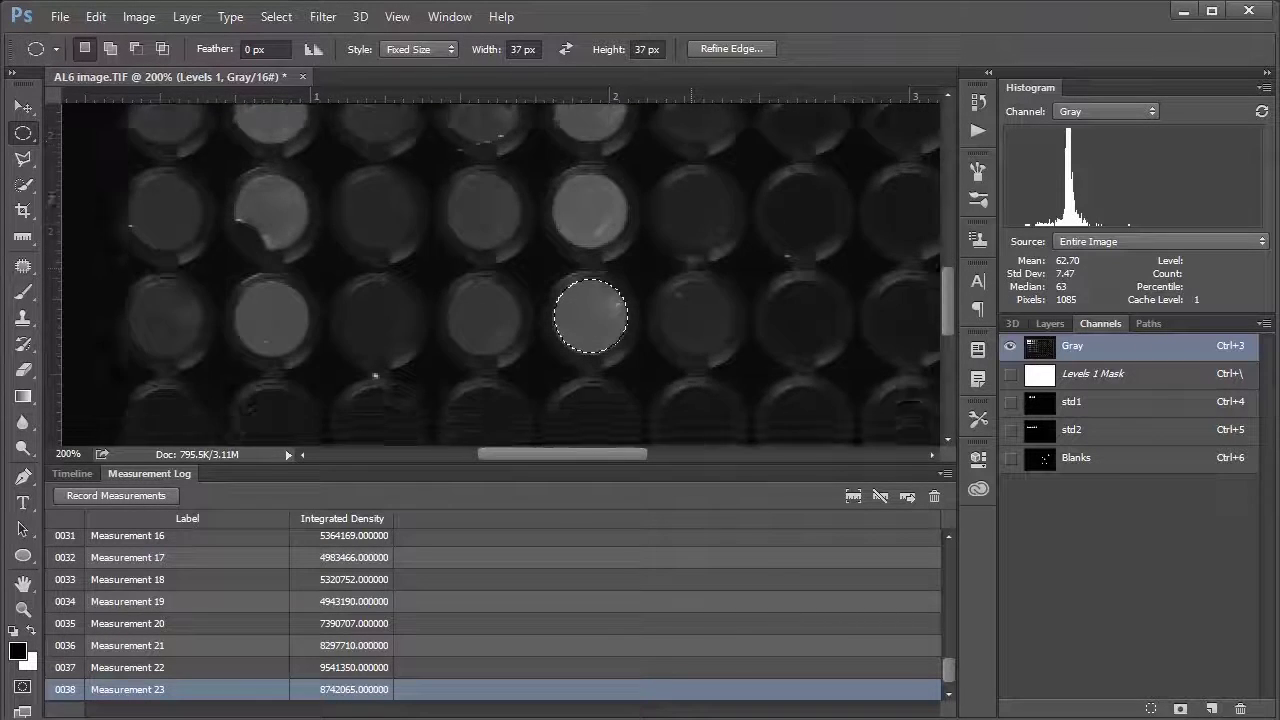
{"action": "scroll", "coordinate": [693, 268], "scroll_direction": "up", "scroll_amount": 8}
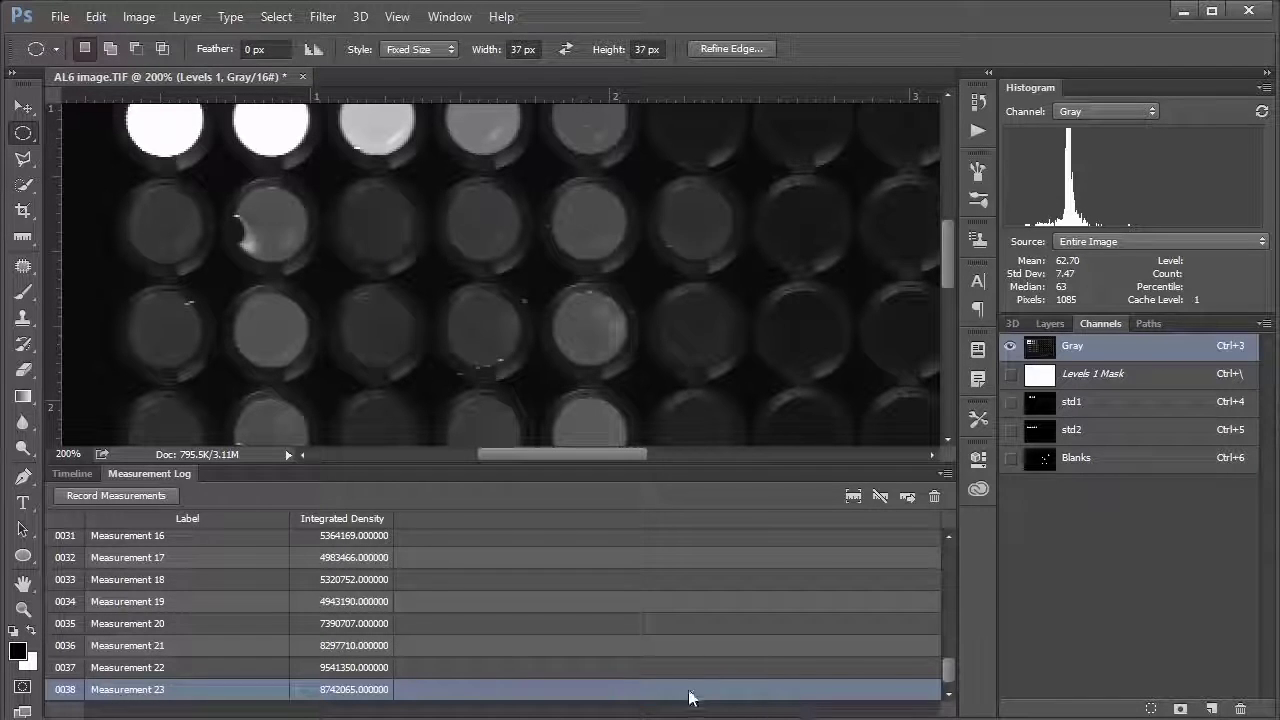
Step: Export all Measurement Log rows as a tab-delimited text file named 'photoshop output' on the Desktop
{"action": "left_click_drag", "start_coordinate": [948, 670], "coordinate": [961, 550]}
{"action": "left_click", "coordinate": [882, 540], "text": "shift"}
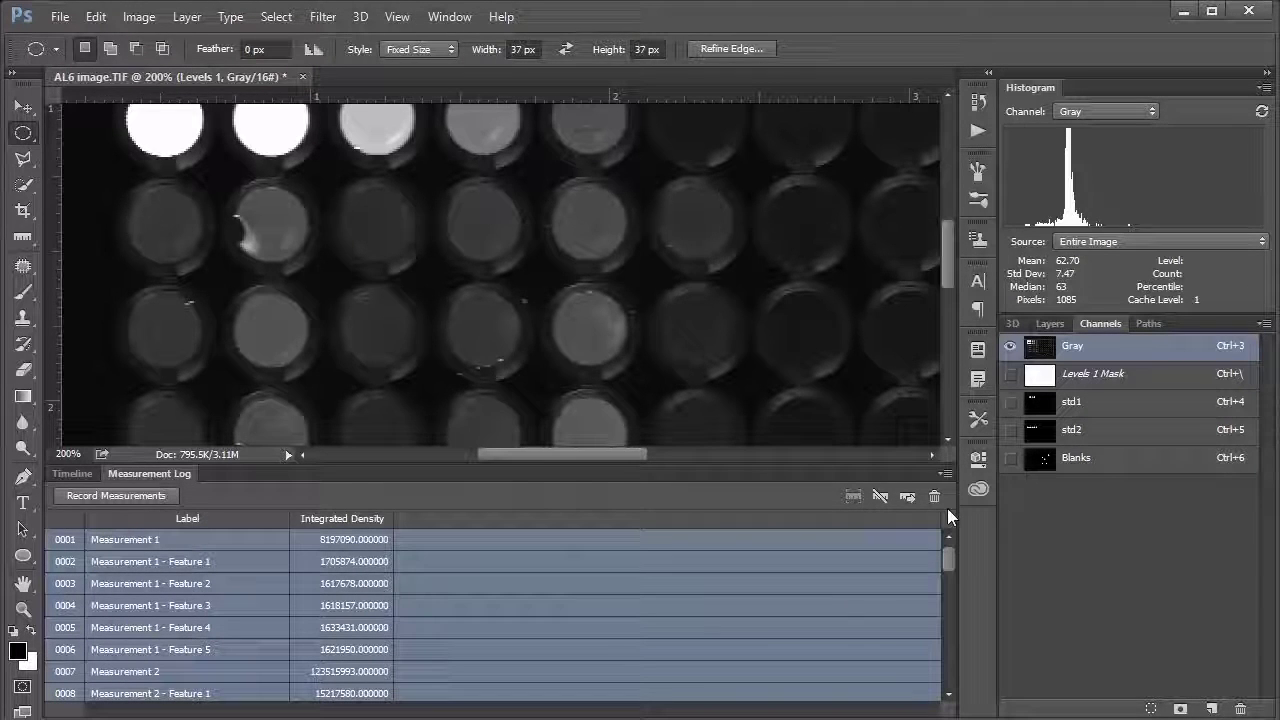
{"action": "left_click", "coordinate": [942, 475]}
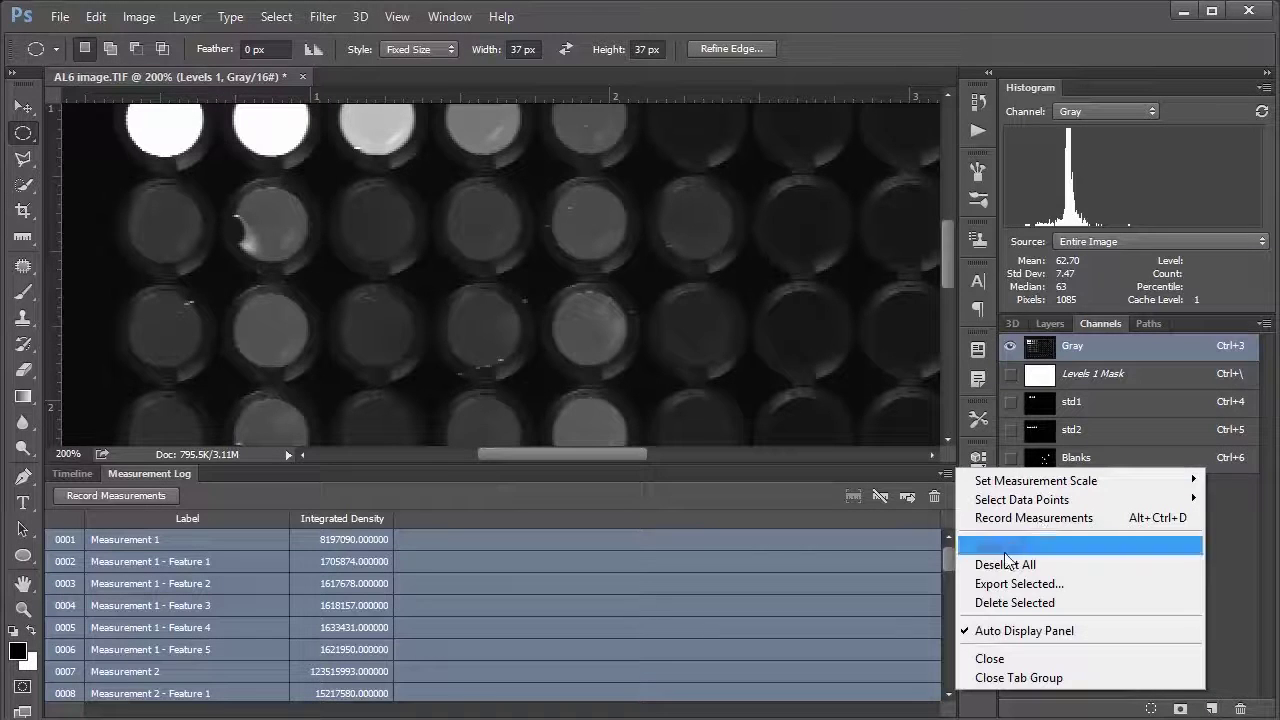
{"action": "left_click", "coordinate": [1013, 586]}
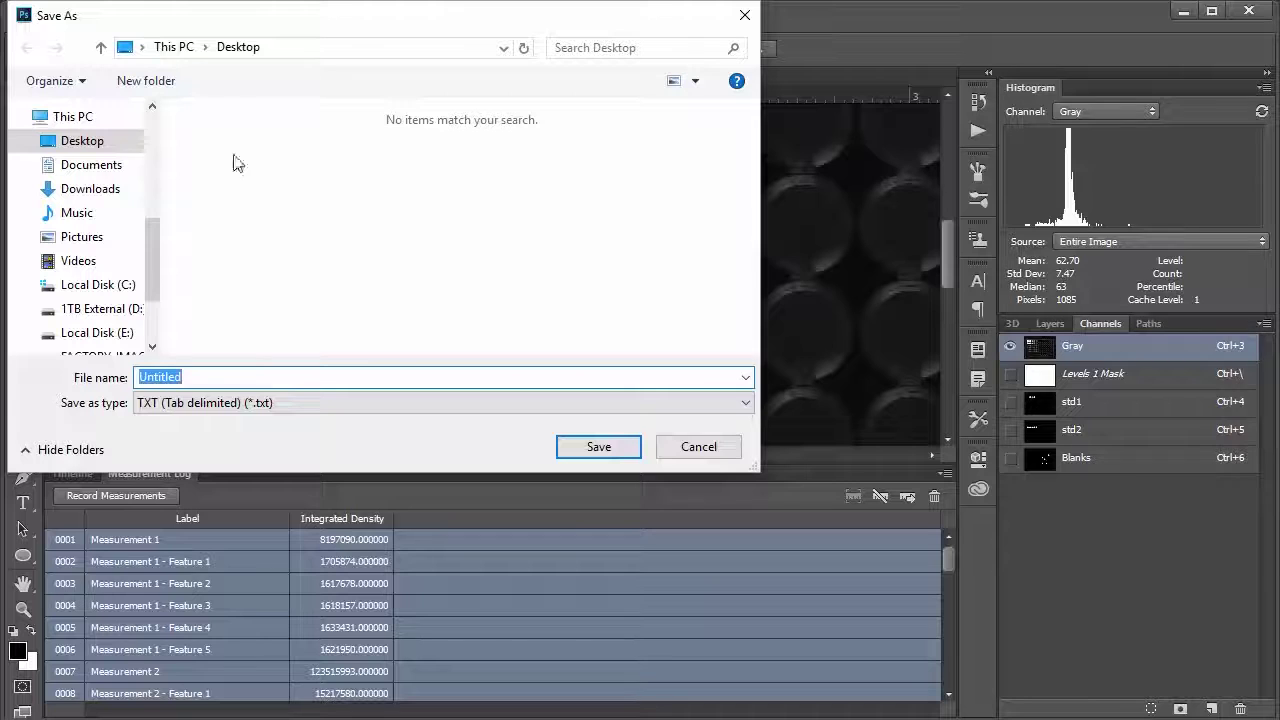
{"action": "left_click", "coordinate": [240, 414]}
{"action": "left_click", "coordinate": [225, 420]}
{"action": "double_click", "coordinate": [155, 376]}
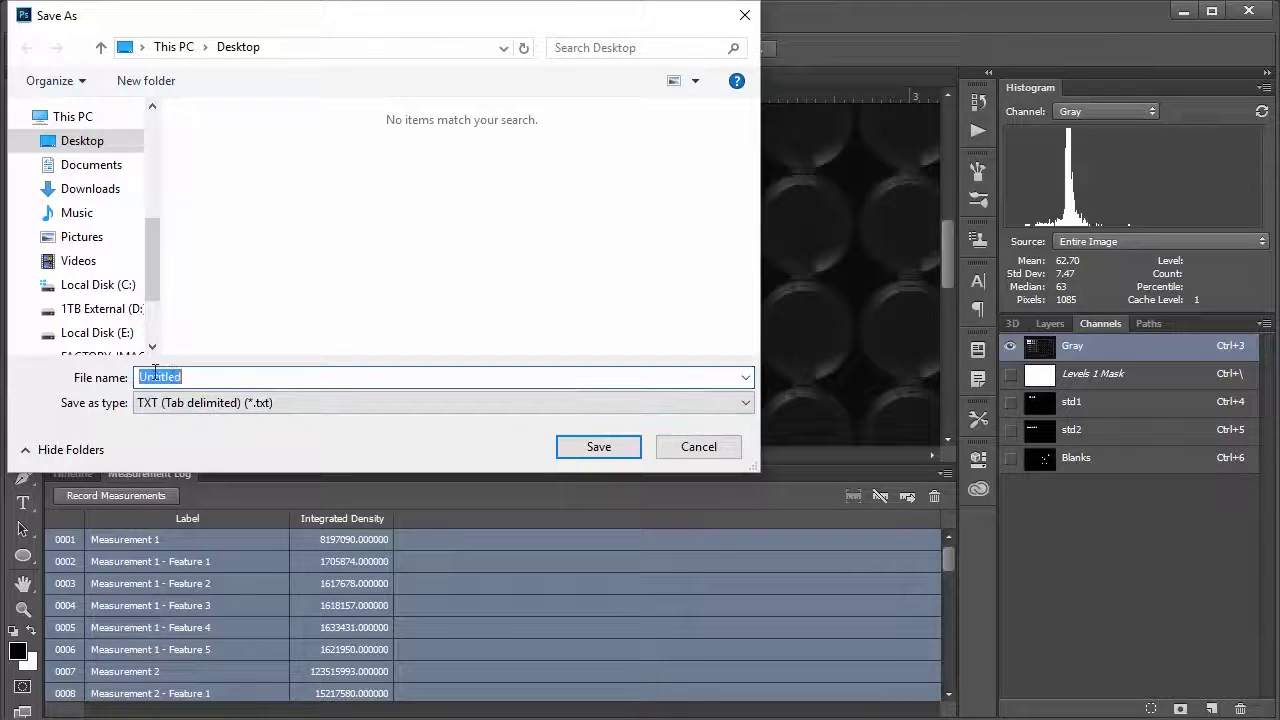
{"action": "type", "text": "photoshop output"}
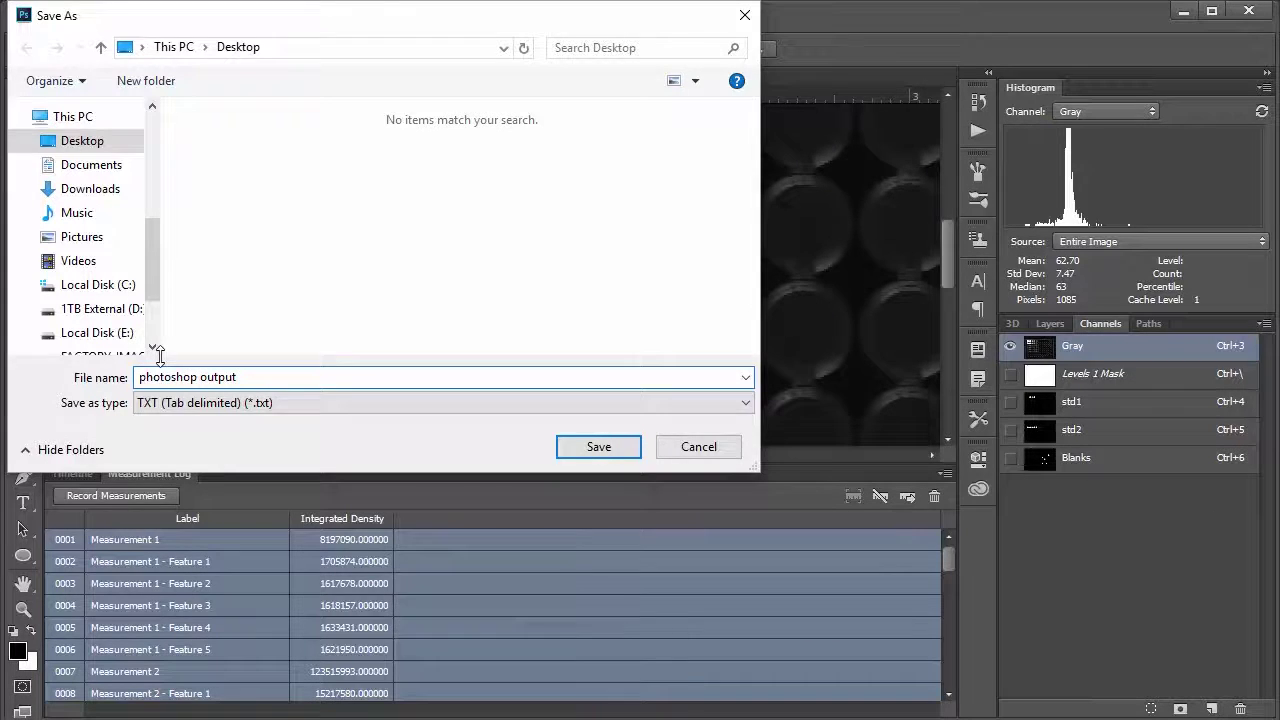
{"action": "key", "text": "Return"}
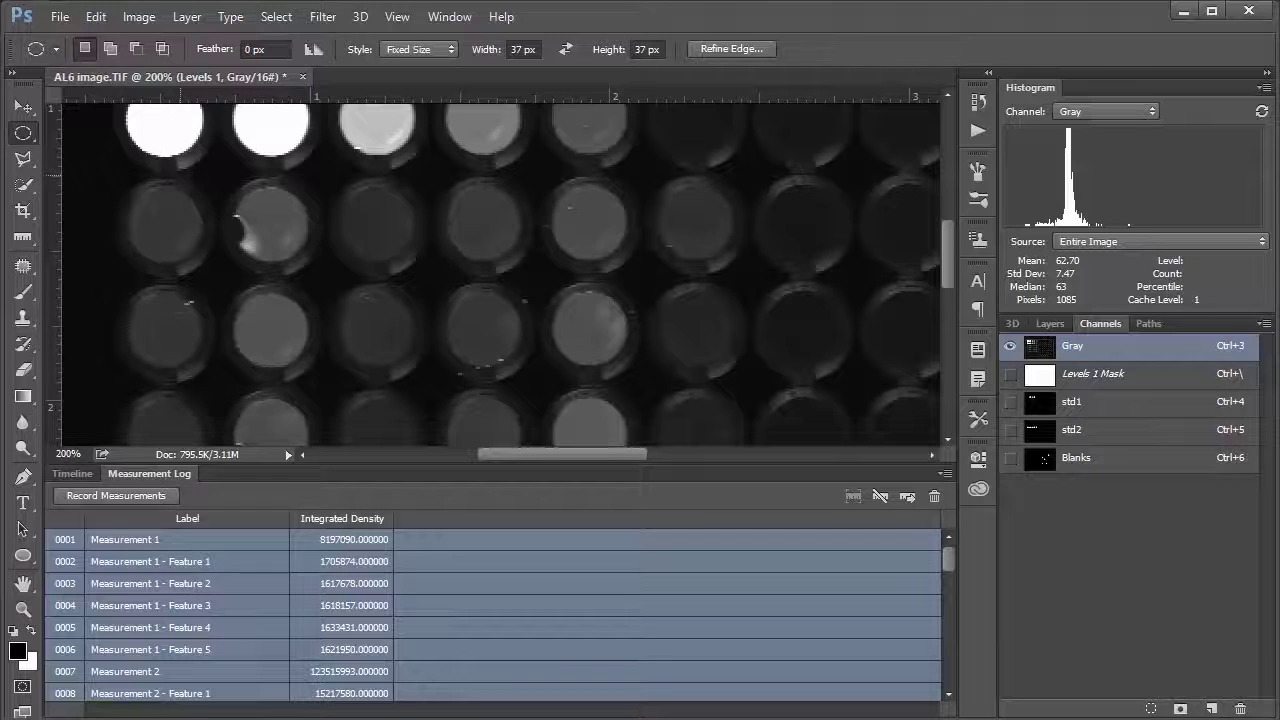
{"action": "left_click", "coordinate": [60, 17]}
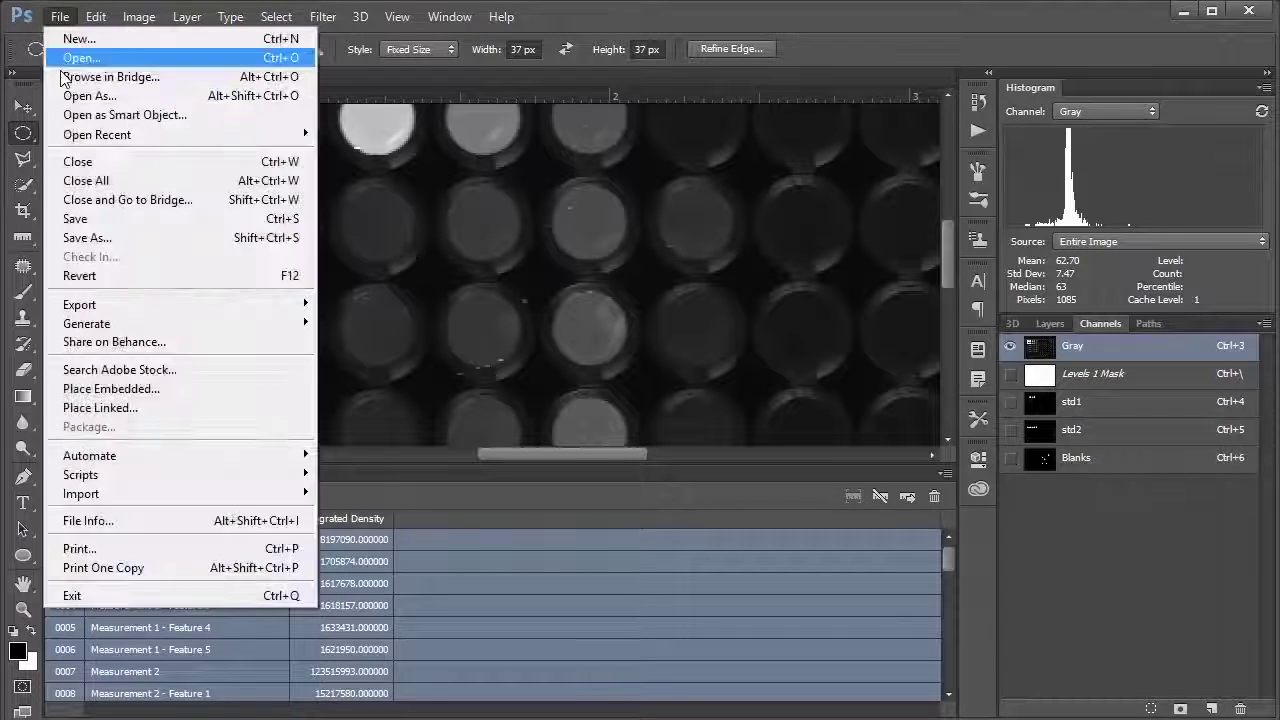
Step: Save the AL6 image.TIF well image via File > Save
{"action": "left_click", "coordinate": [86, 218]}
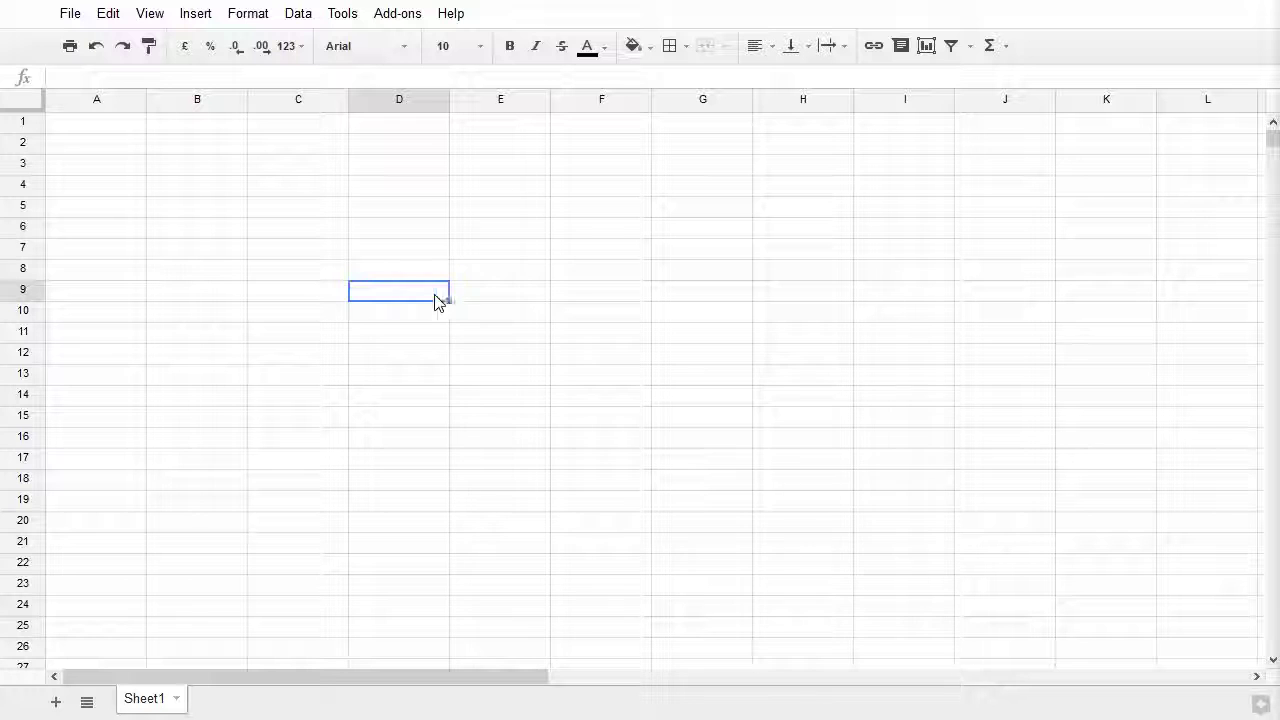
{"action": "left_click", "coordinate": [73, 15]}
Step: Upload photoshop output.txt from the computer and import it, replacing the spreadsheet
{"action": "left_click", "coordinate": [137, 245]}
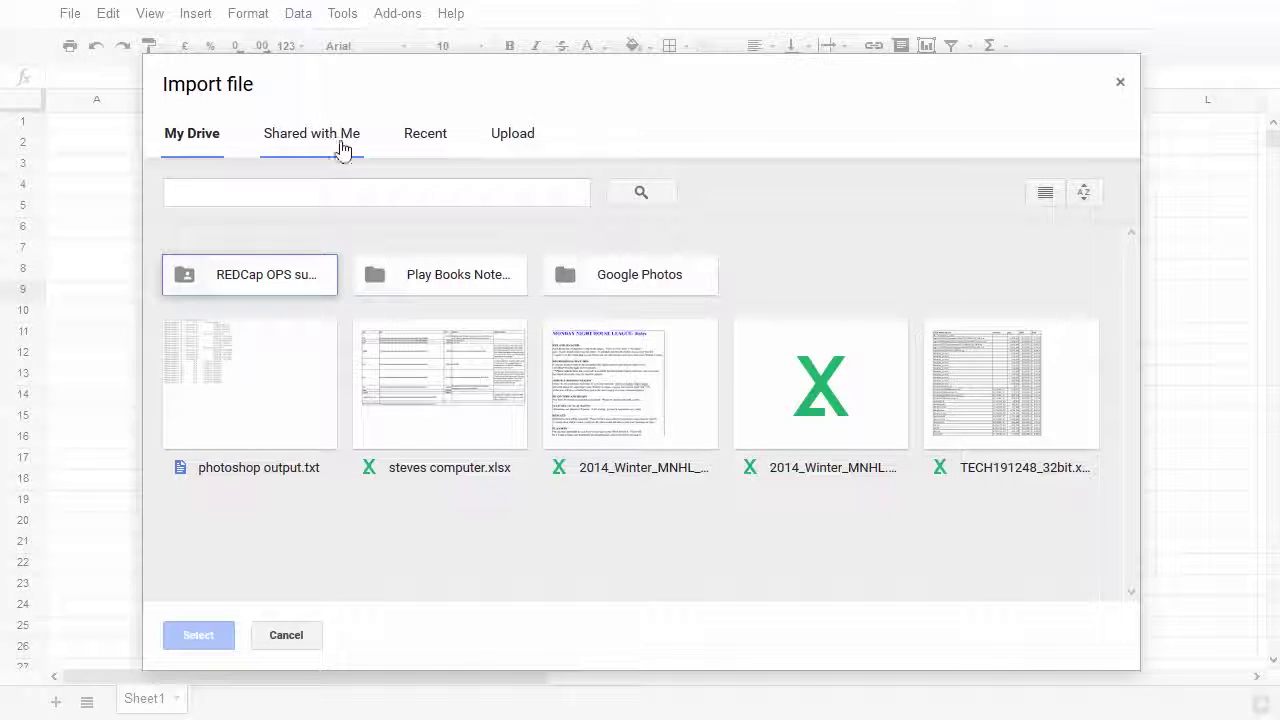
{"action": "left_click", "coordinate": [510, 134]}
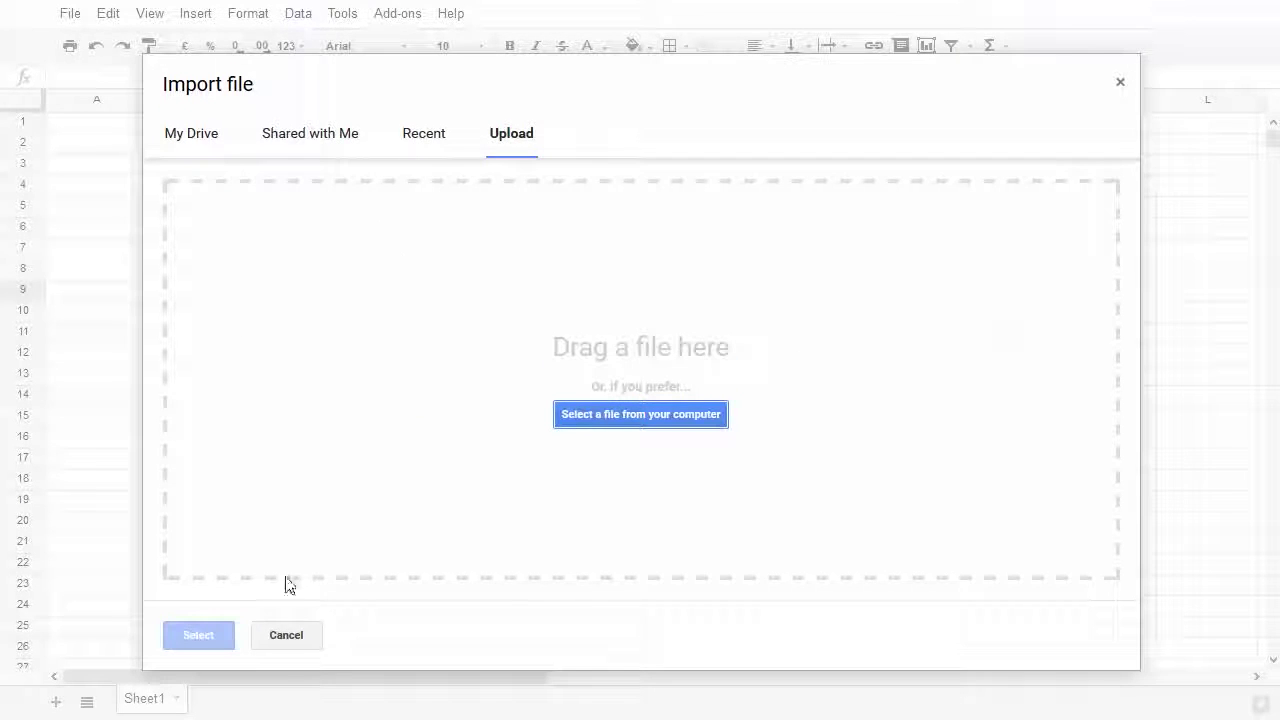
{"action": "left_click", "coordinate": [631, 414]}
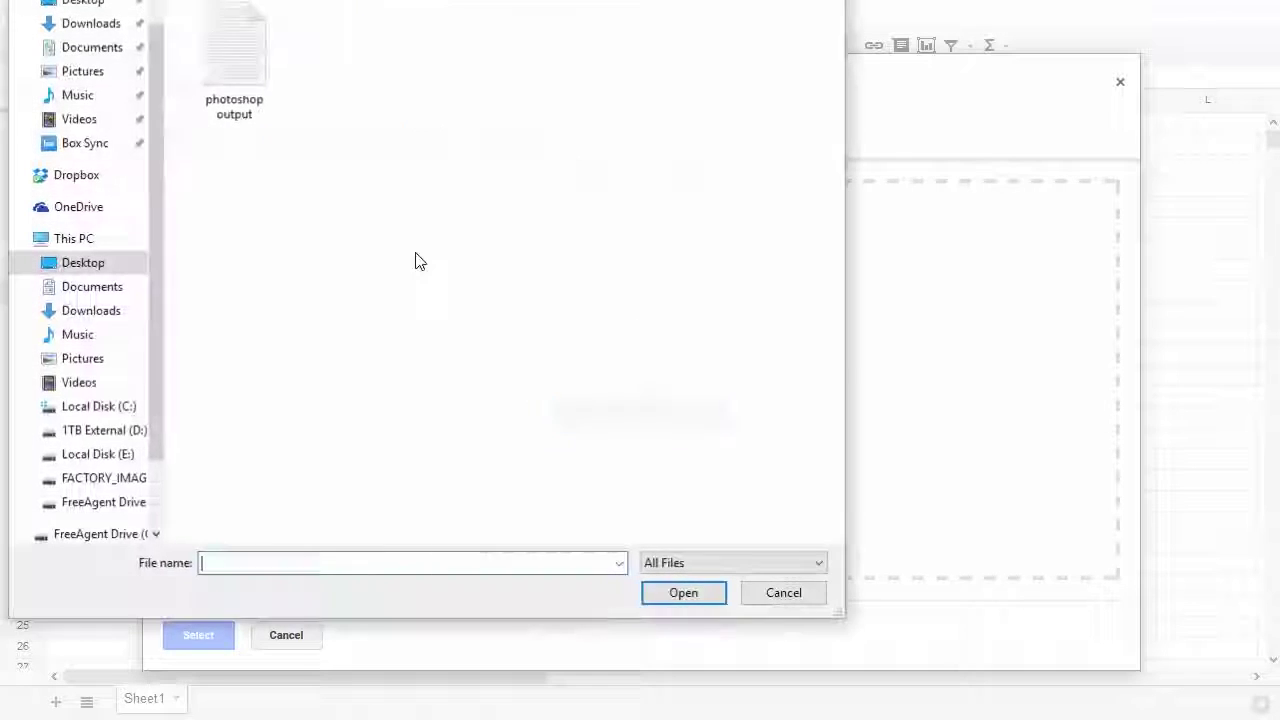
{"action": "left_click", "coordinate": [226, 84]}
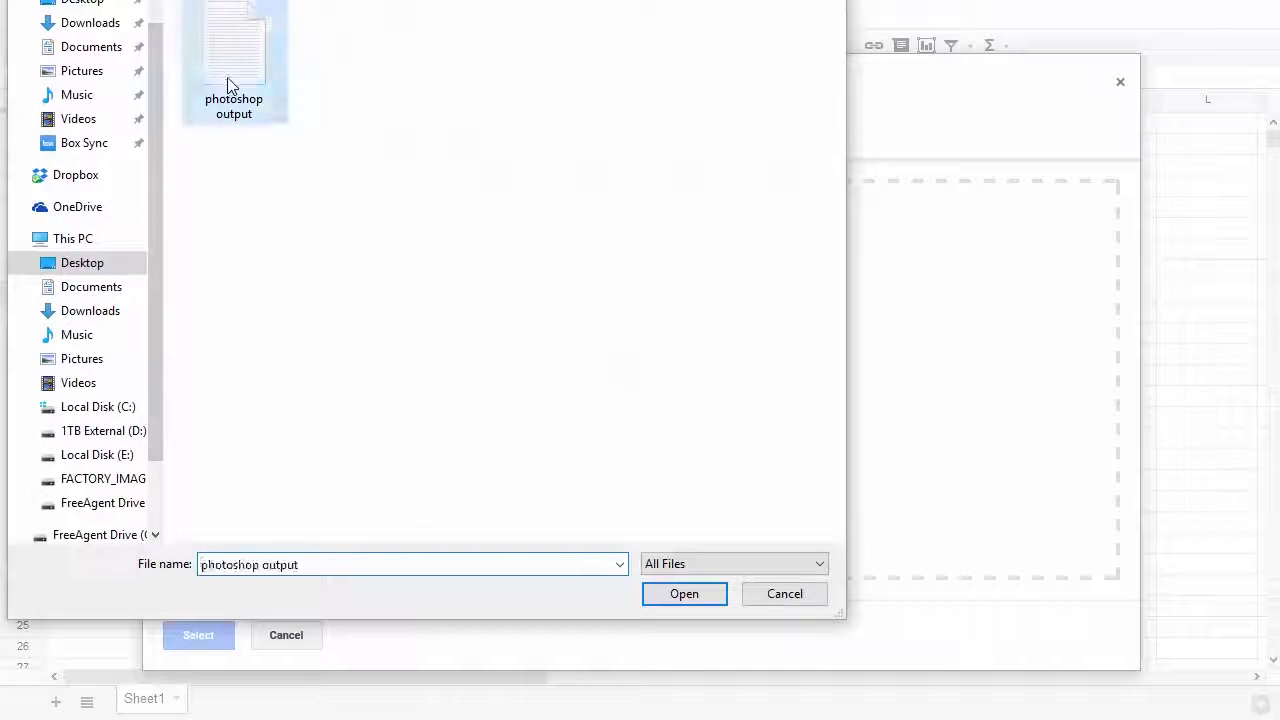
{"action": "left_click", "coordinate": [677, 594]}
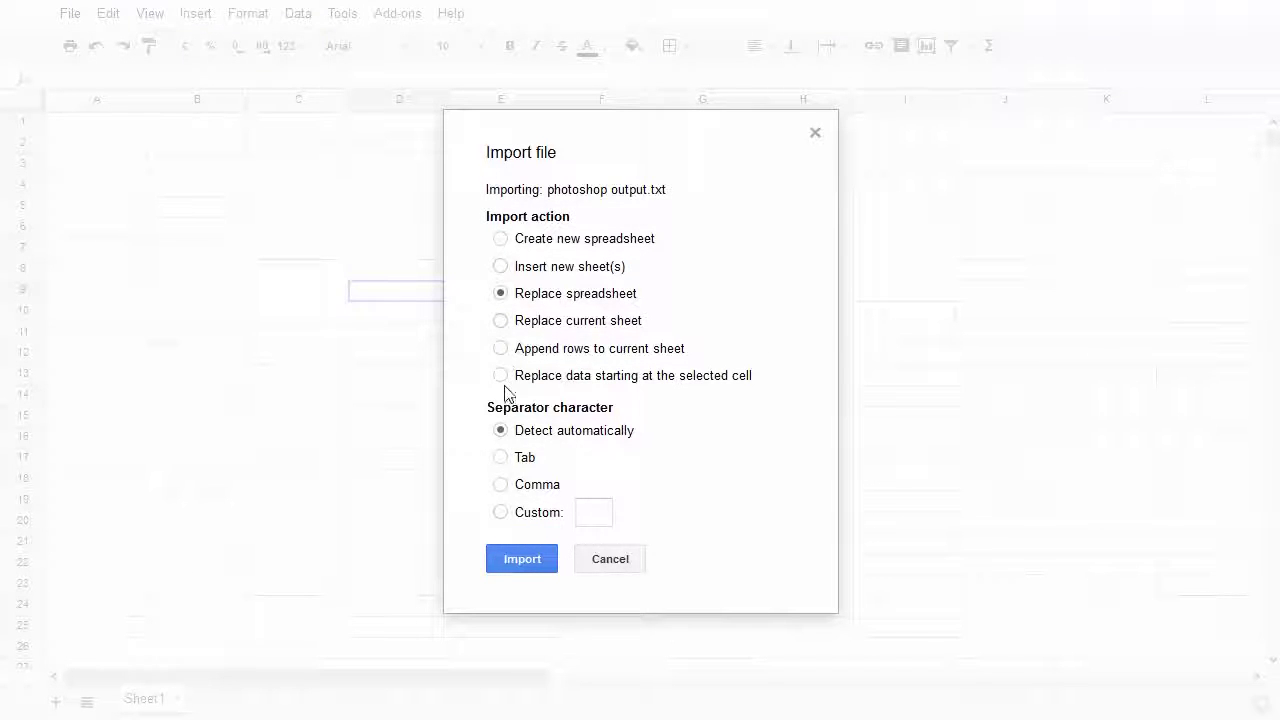
{"action": "left_click", "coordinate": [522, 560]}
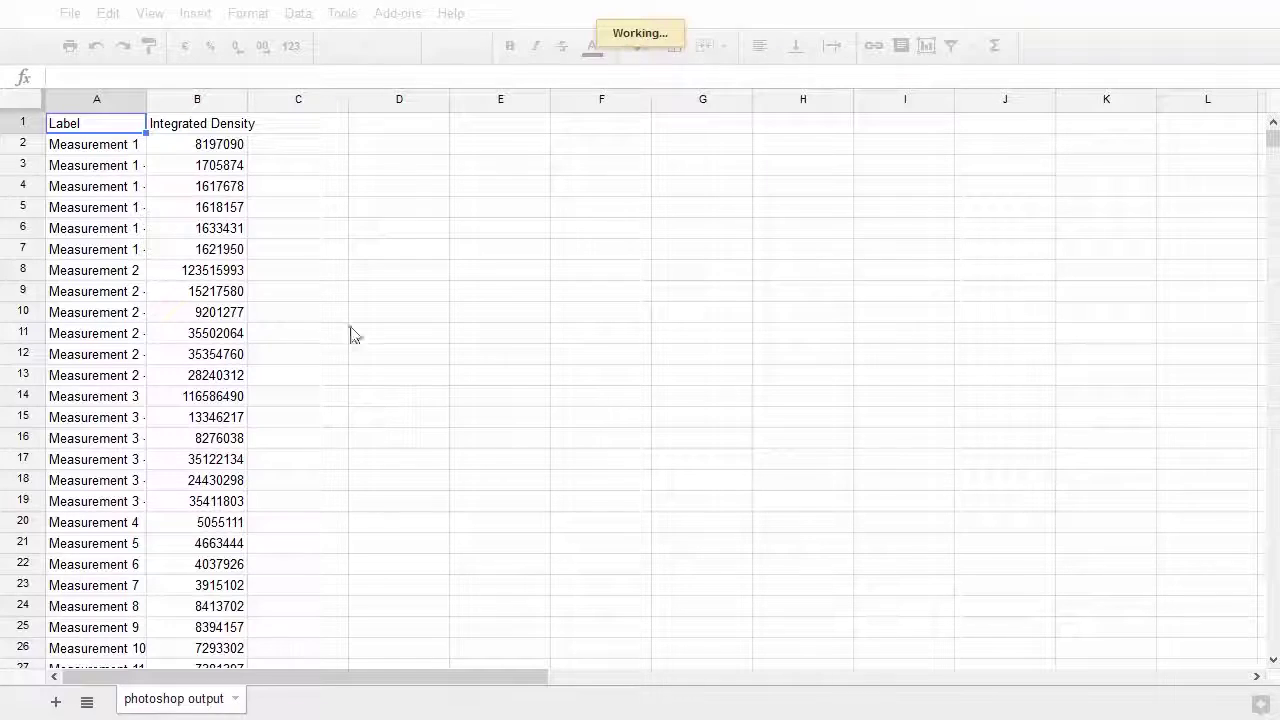
{"action": "left_click", "coordinate": [152, 99]}
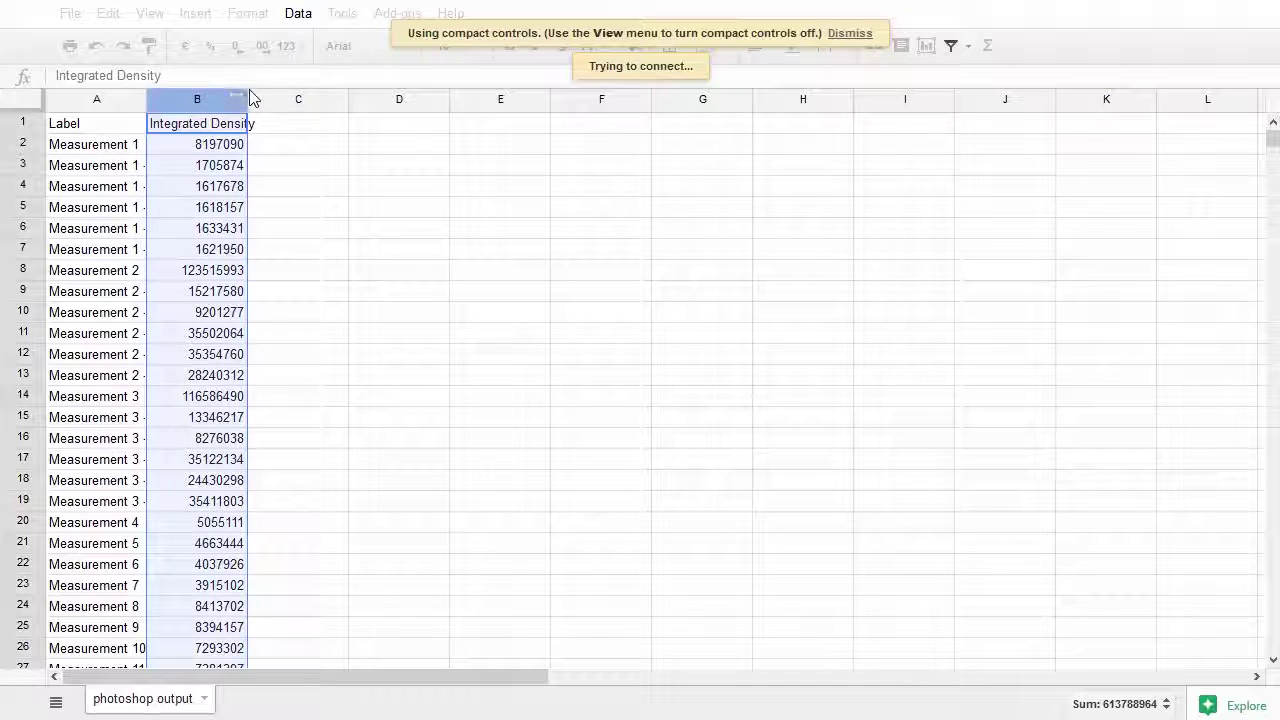
Step: Widen the Label and Integrated Density columns so full labels and values show
{"action": "left_click_drag", "start_coordinate": [248, 104], "coordinate": [298, 105]}
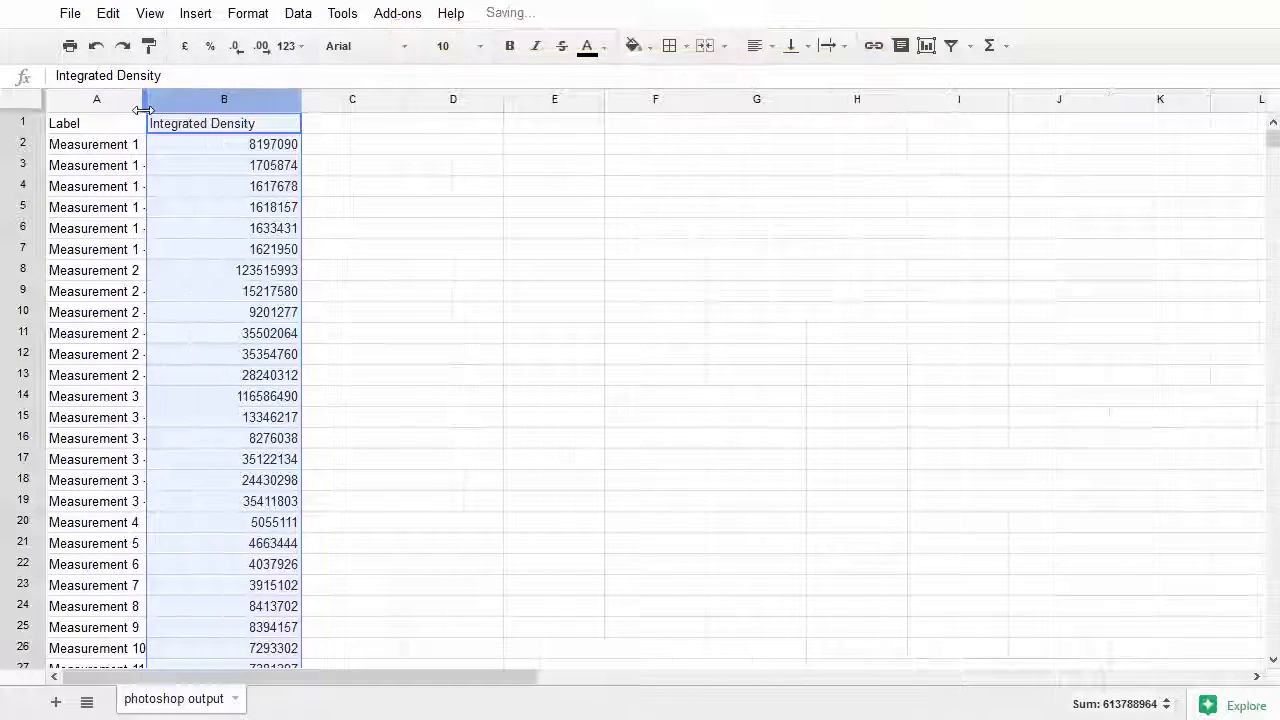
{"action": "left_click_drag", "start_coordinate": [146, 104], "coordinate": [236, 105]}
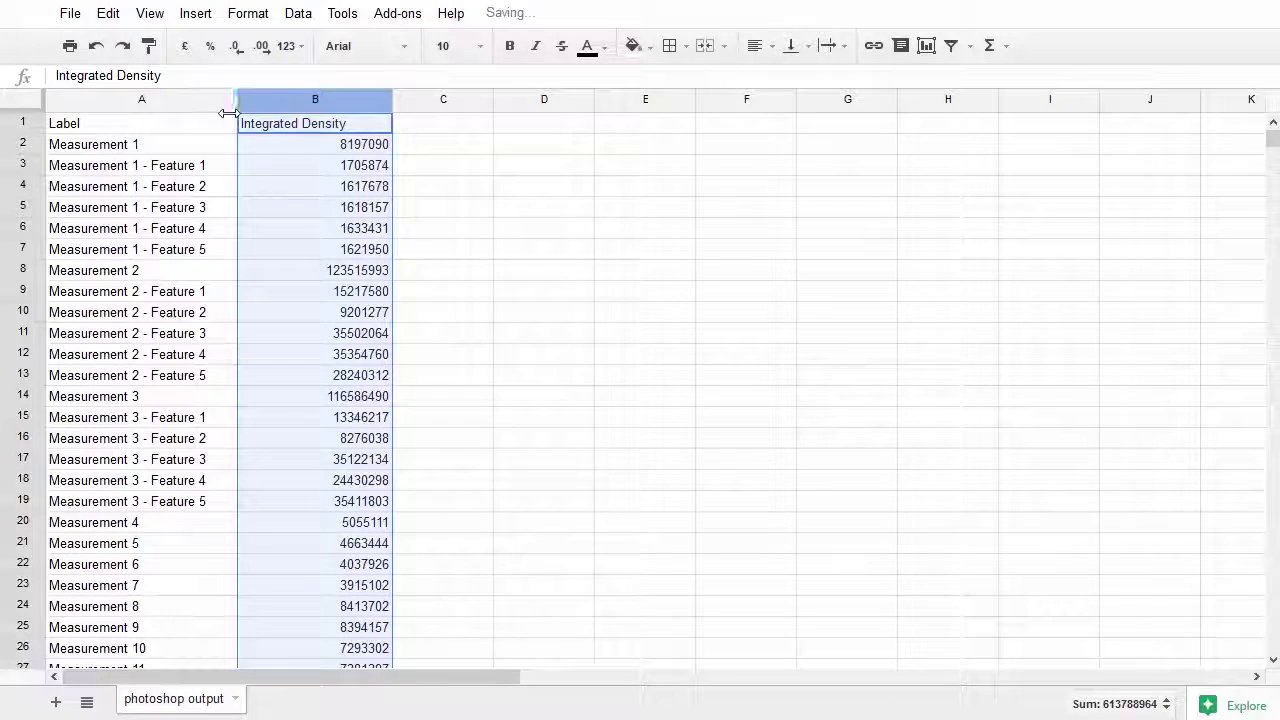
{"action": "left_click", "coordinate": [463, 252]}
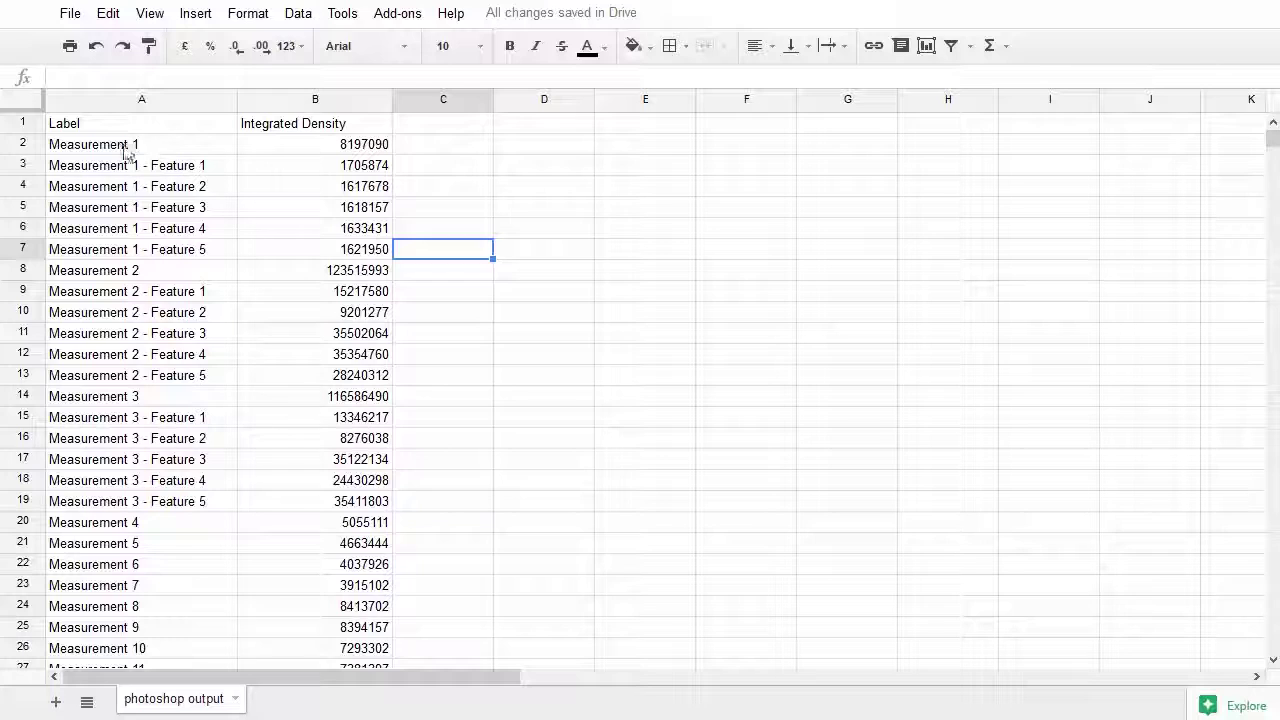
{"action": "left_click_drag", "start_coordinate": [126, 145], "coordinate": [292, 246]}
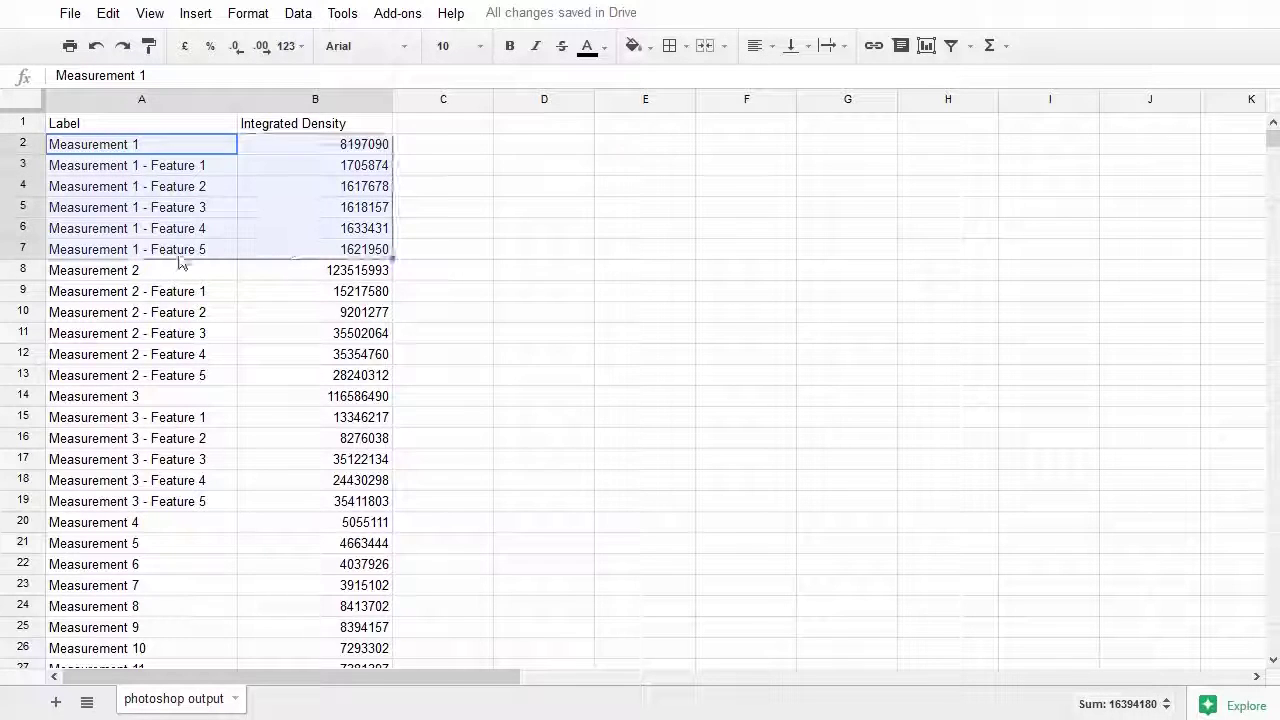
{"action": "left_click", "coordinate": [449, 192]}
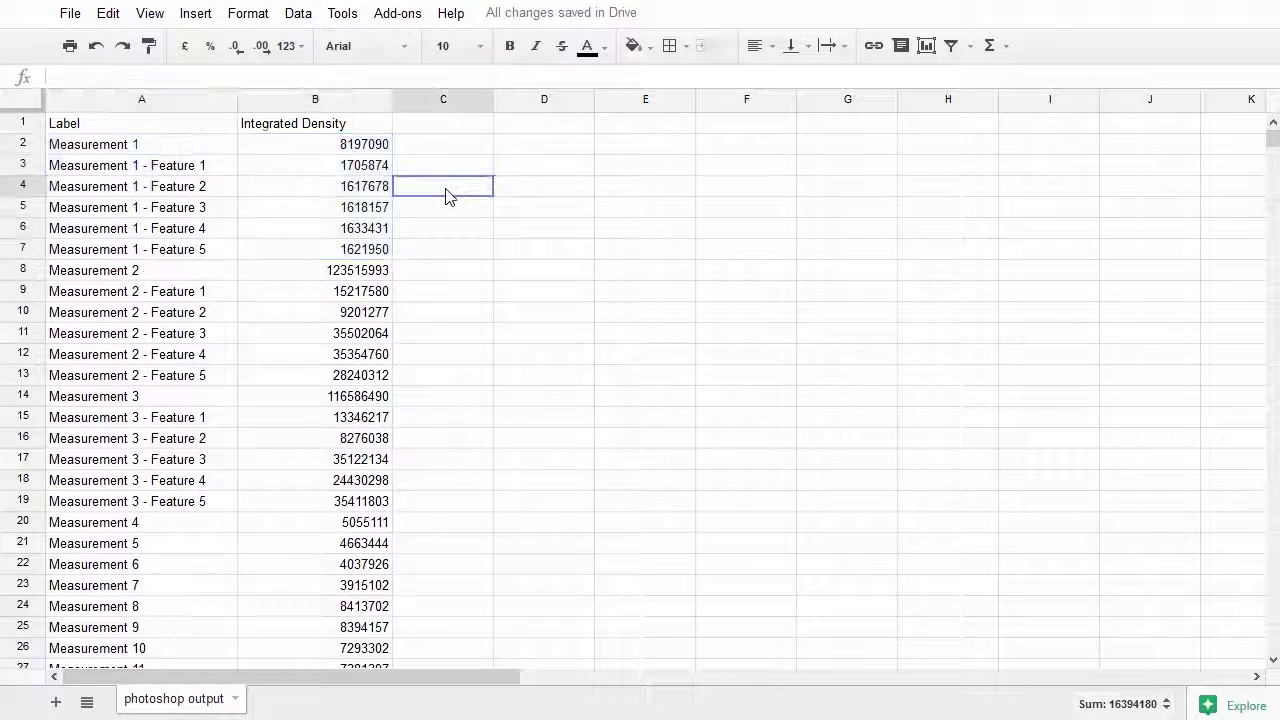
Step: Enter =AVERAGE(B3:B7) in C7 to average Measurement 1's five feature densities
{"action": "left_click", "coordinate": [447, 168]}
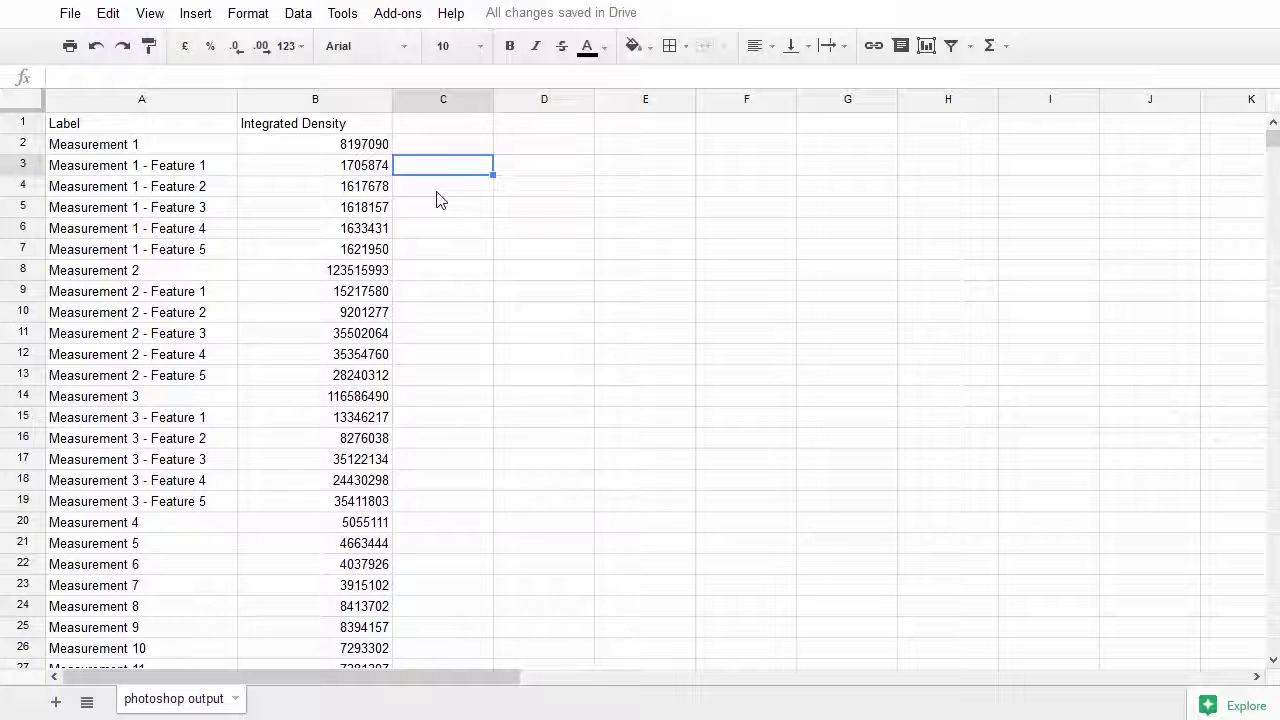
{"action": "left_click", "coordinate": [426, 253]}
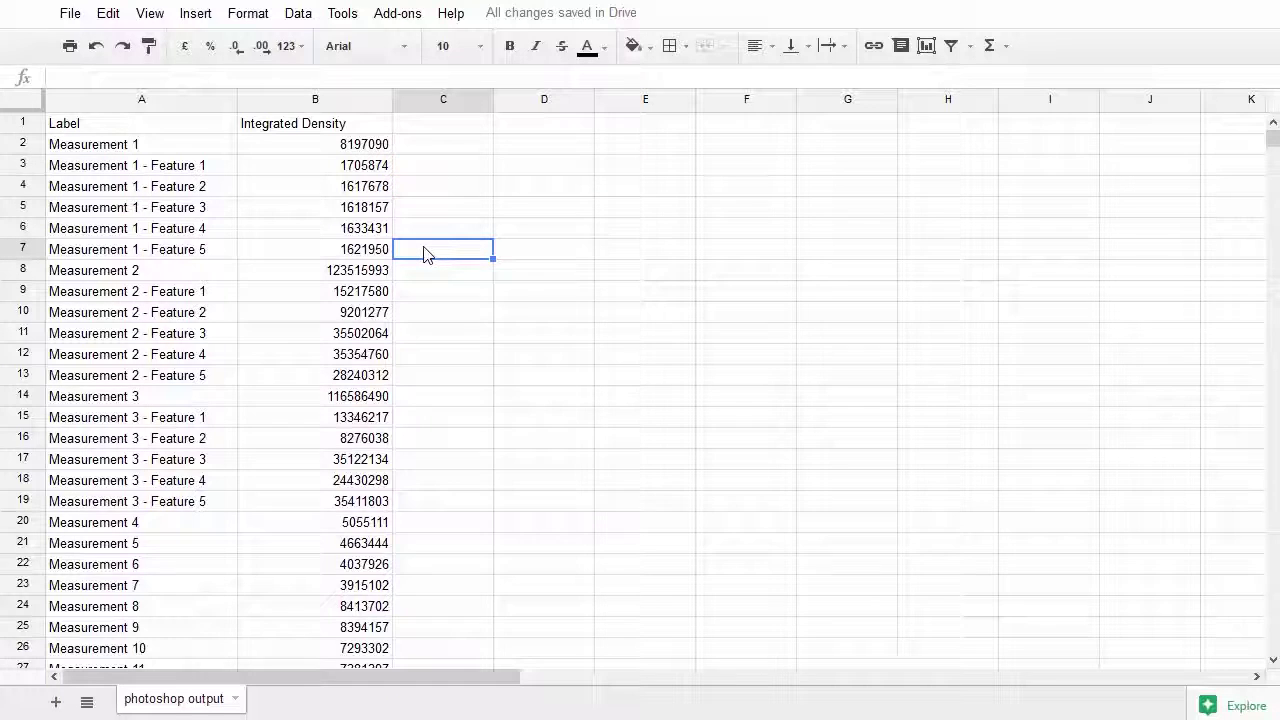
{"action": "type", "text": "=average"}
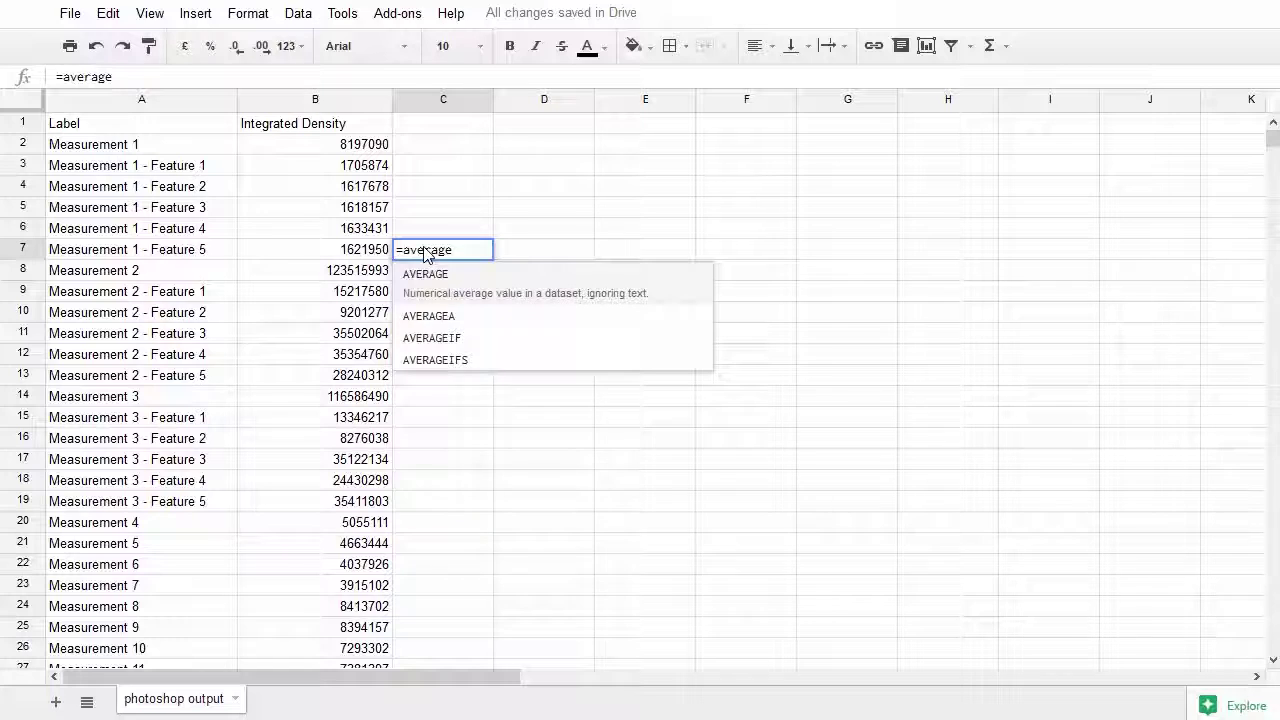
{"action": "key", "text": "Tab"}
{"action": "left_click", "coordinate": [366, 166]}
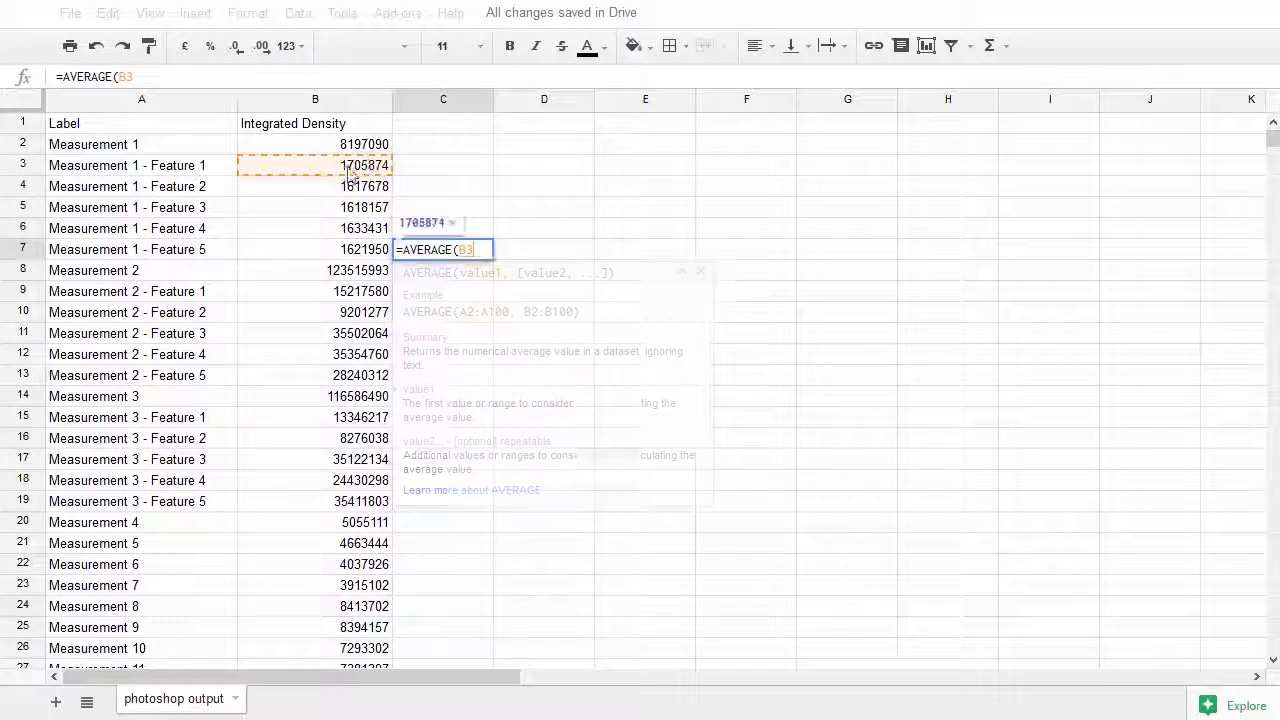
{"action": "left_click", "coordinate": [338, 250], "text": "shift"}
{"action": "type", "text": ")"}
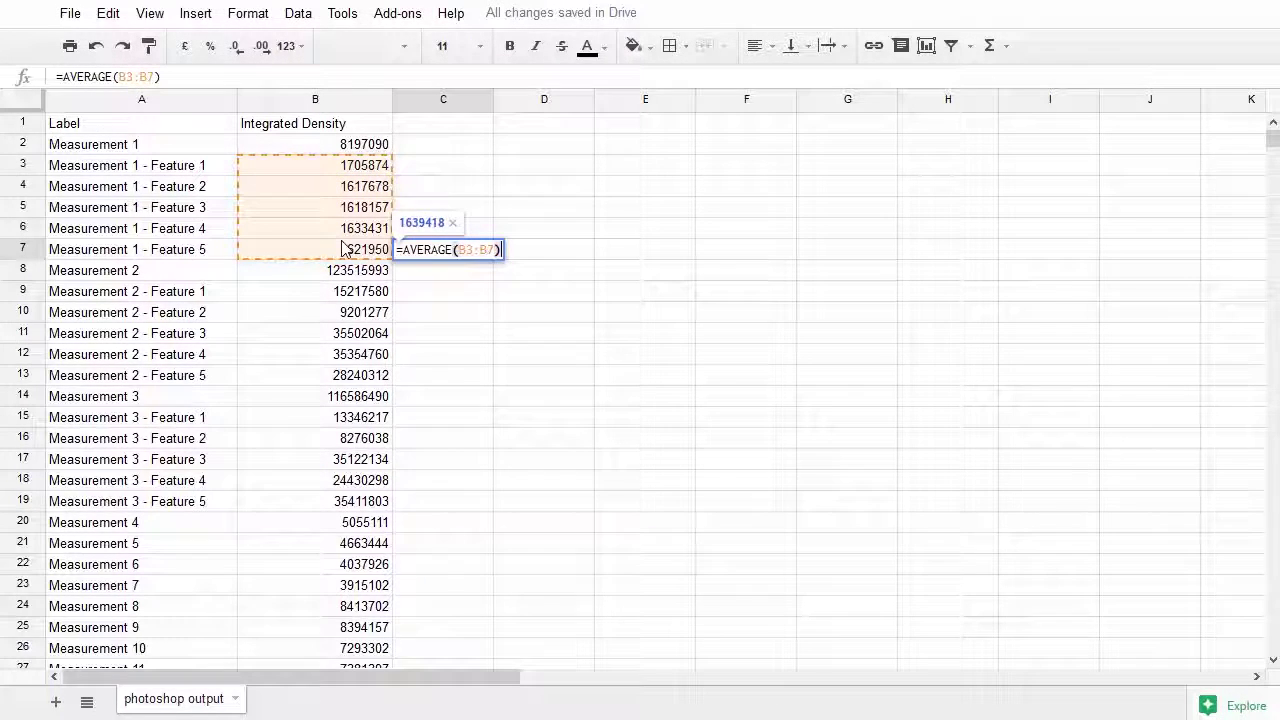
{"action": "key", "text": "Return"}
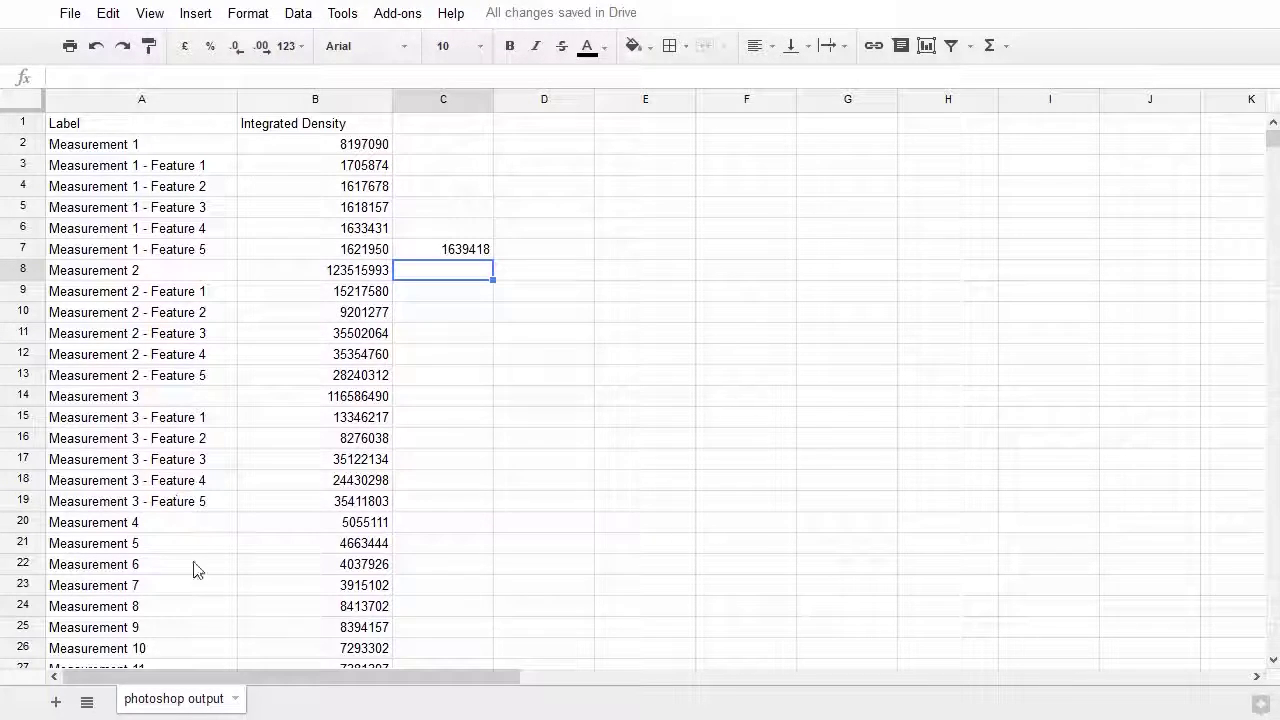
{"action": "scroll", "coordinate": [130, 512], "scroll_direction": "down", "scroll_amount": 3}
Step: Review the single-well measurement rows from row 20 downward
{"action": "scroll", "coordinate": [168, 400], "scroll_direction": "up", "scroll_amount": 3}
{"action": "scroll", "coordinate": [155, 485], "scroll_direction": "down", "scroll_amount": 2}
{"action": "mouse_move", "coordinate": [160, 397]}
{"action": "left_mouse_down"}
{"action": "mouse_move", "coordinate": [309, 394]}
{"action": "mouse_move", "coordinate": [329, 677]}
{"action": "mouse_move", "coordinate": [343, 563]}
{"action": "left_mouse_up"}
{"action": "left_click", "coordinate": [350, 480]}
{"action": "scroll", "coordinate": [444, 440], "scroll_direction": "up", "scroll_amount": 5}
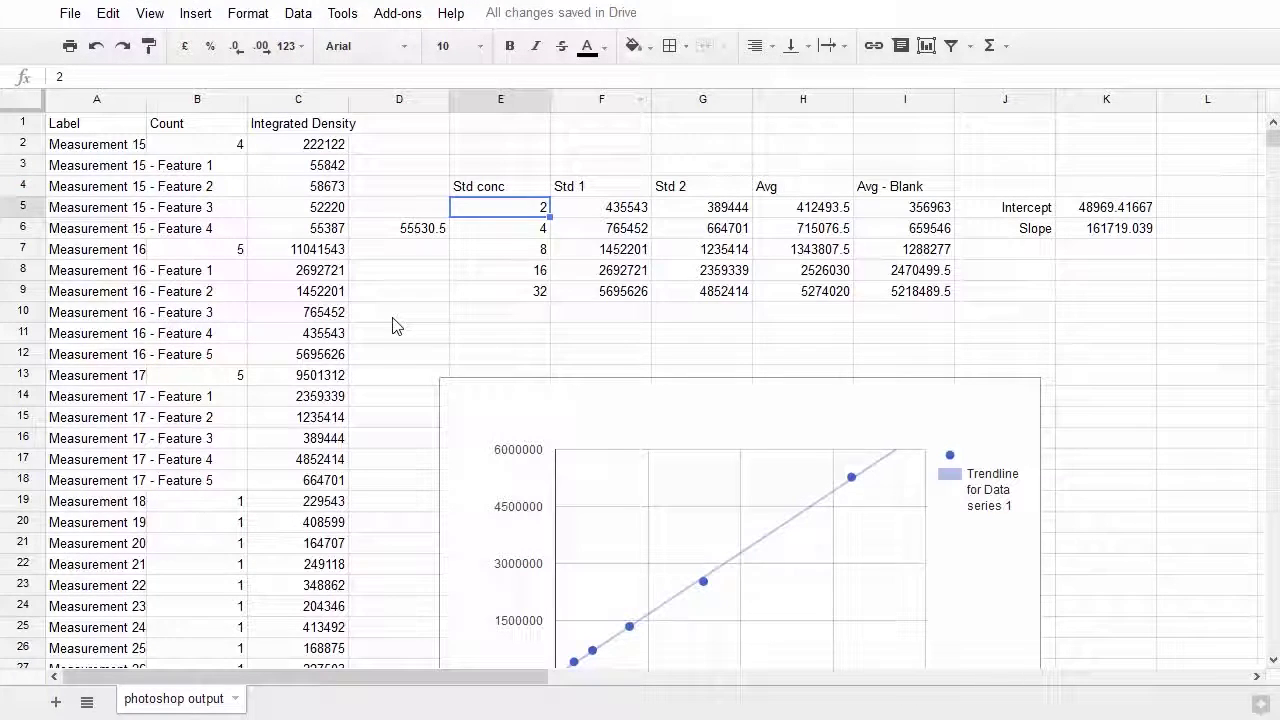
{"action": "scroll", "coordinate": [391, 323], "scroll_direction": "down", "scroll_amount": 1}
{"action": "scroll", "coordinate": [391, 323], "scroll_direction": "up", "scroll_amount": 1}
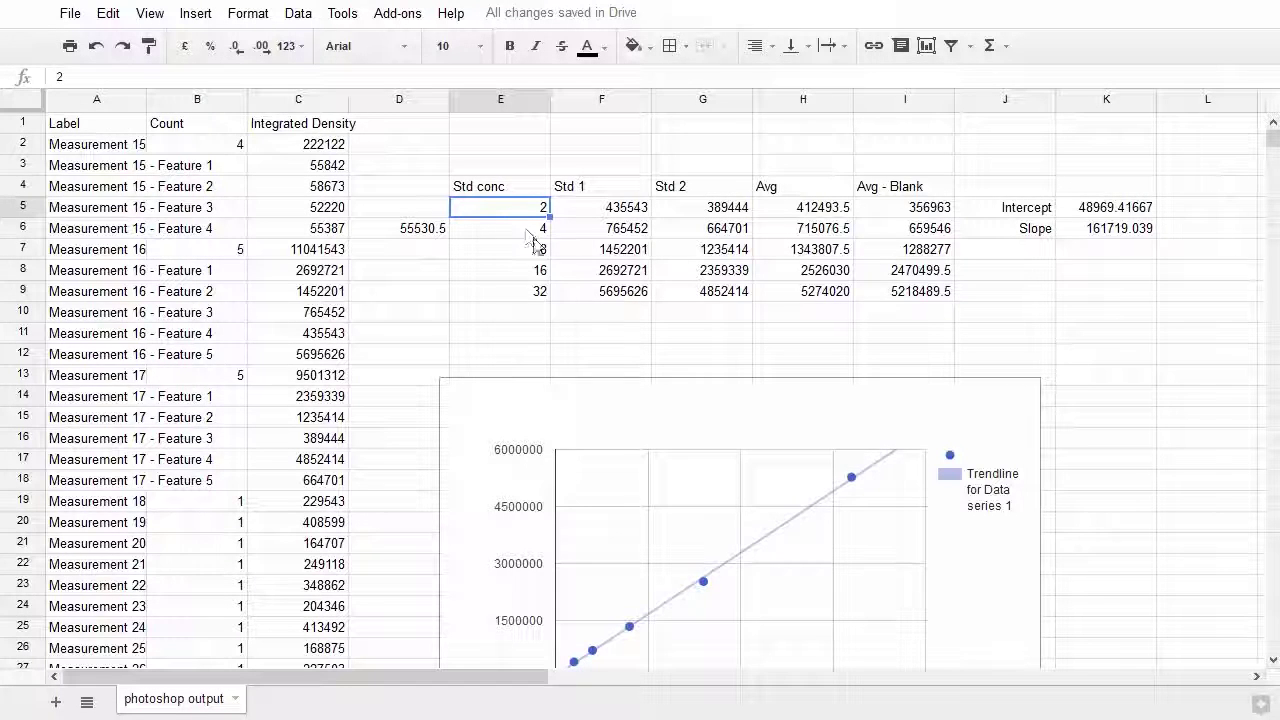
Step: Check the standard concentrations in the Std conc column, from 2 up to 32
{"action": "key", "text": "Down"}
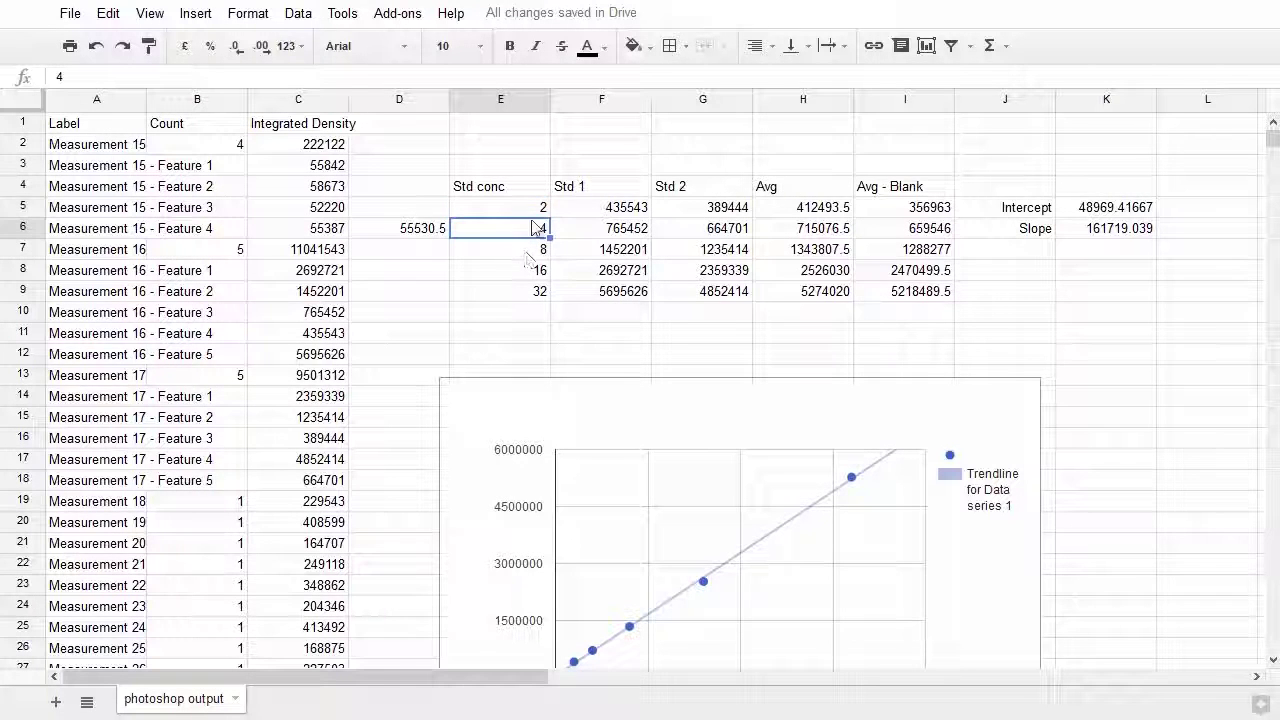
{"action": "key", "text": "Up"}
{"action": "key", "text": "Down"}
{"action": "key", "text": "Down"}
{"action": "key", "text": "Down"}
{"action": "key", "text": "Down"}
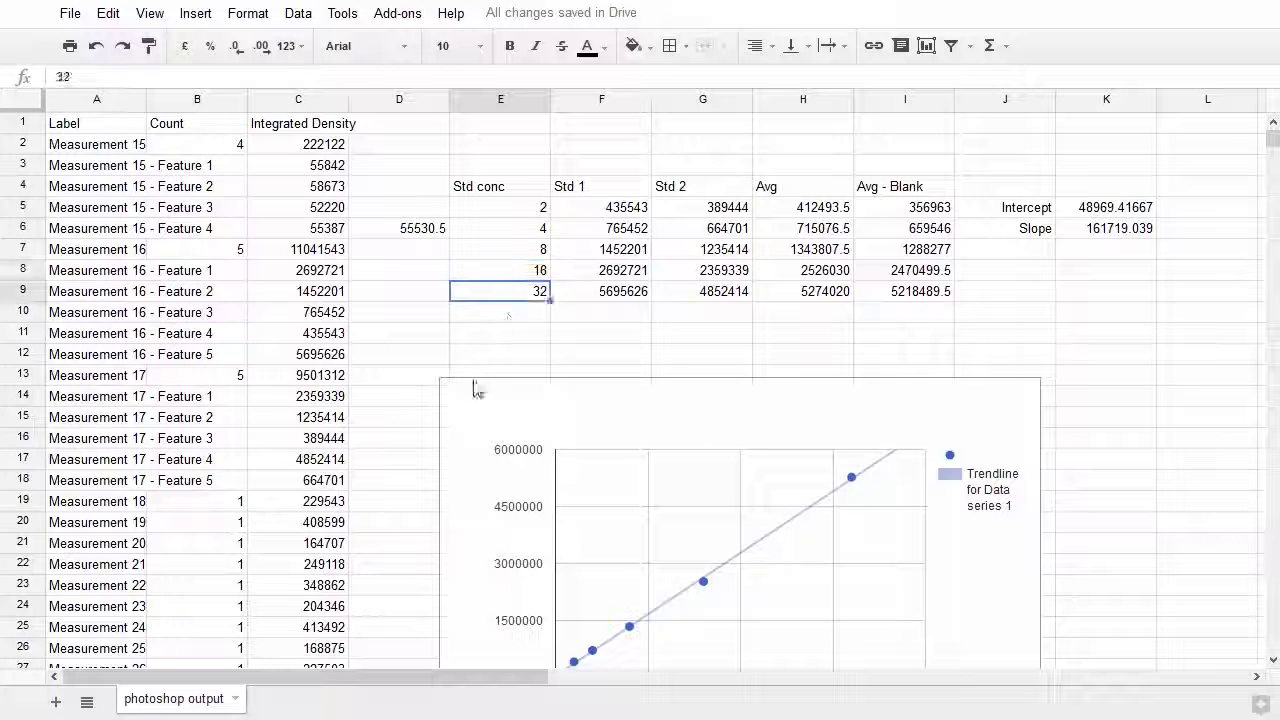
{"action": "left_click", "coordinate": [512, 208]}
{"action": "scroll", "coordinate": [560, 470], "scroll_direction": "down", "scroll_amount": 2}
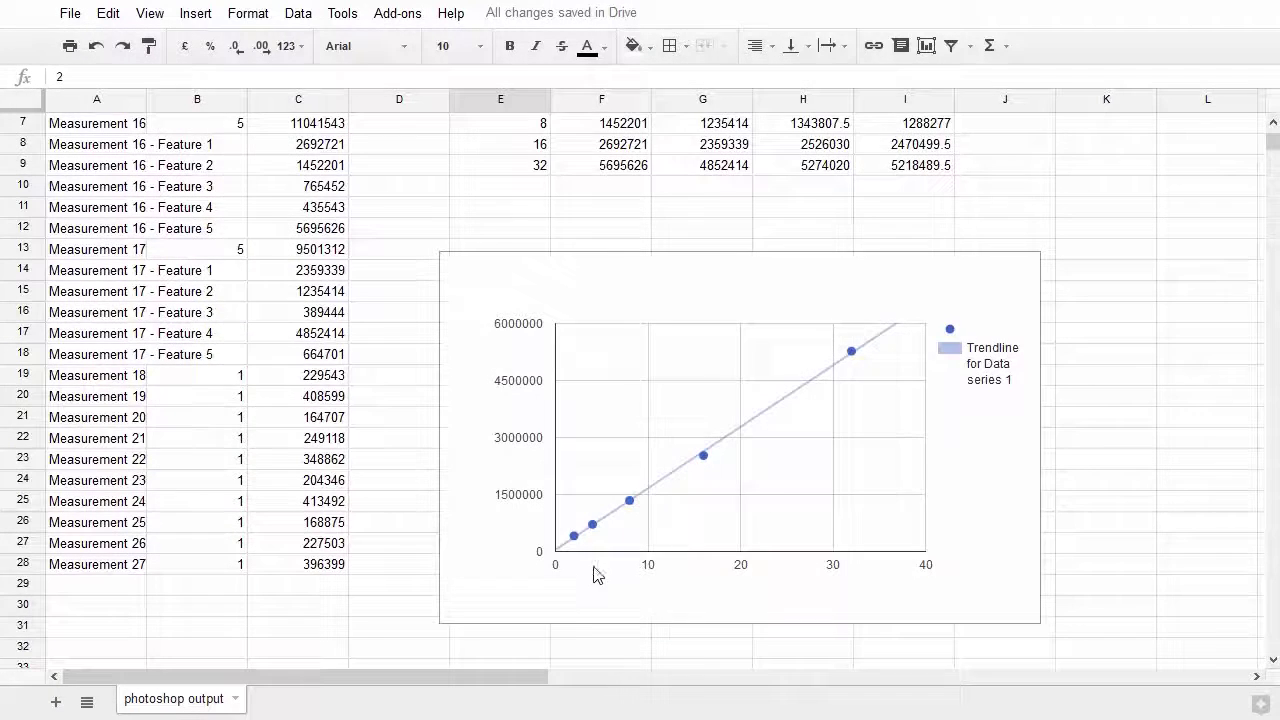
{"action": "scroll", "coordinate": [610, 480], "scroll_direction": "up", "scroll_amount": 2}
{"action": "left_click", "coordinate": [526, 233]}
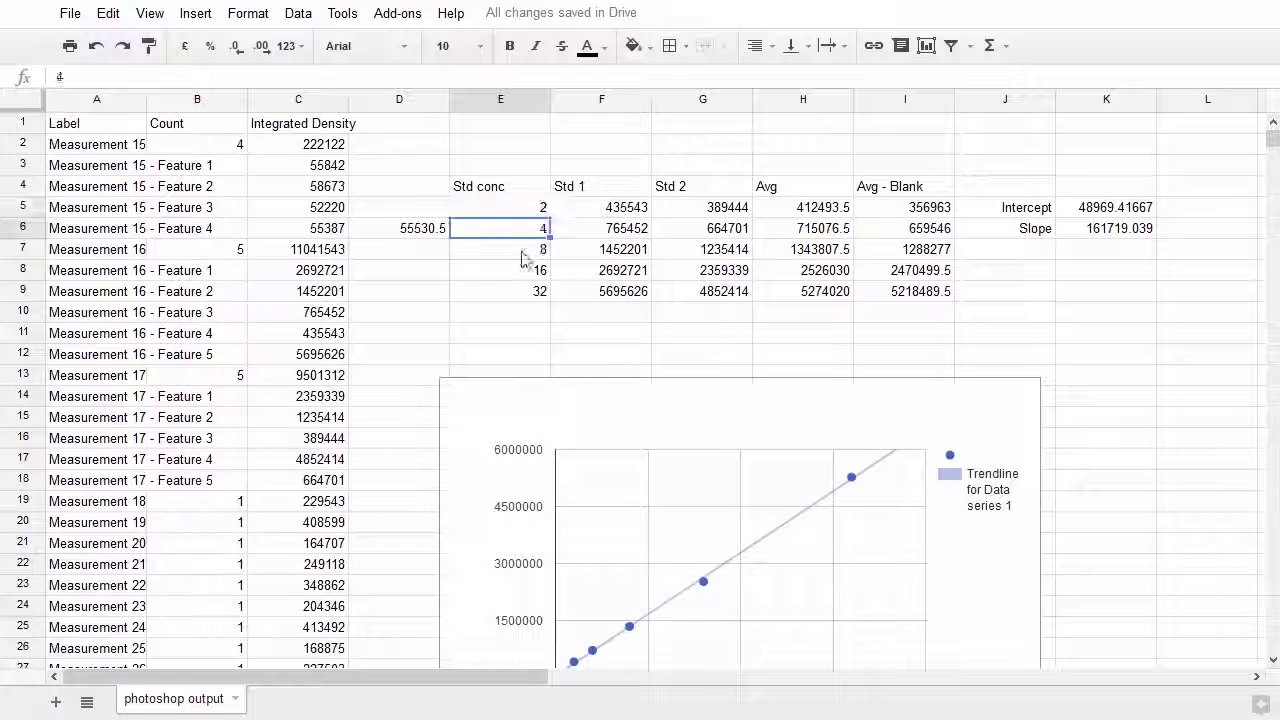
{"action": "left_click", "coordinate": [522, 251]}
{"action": "left_click", "coordinate": [516, 274]}
{"action": "left_click", "coordinate": [512, 295]}
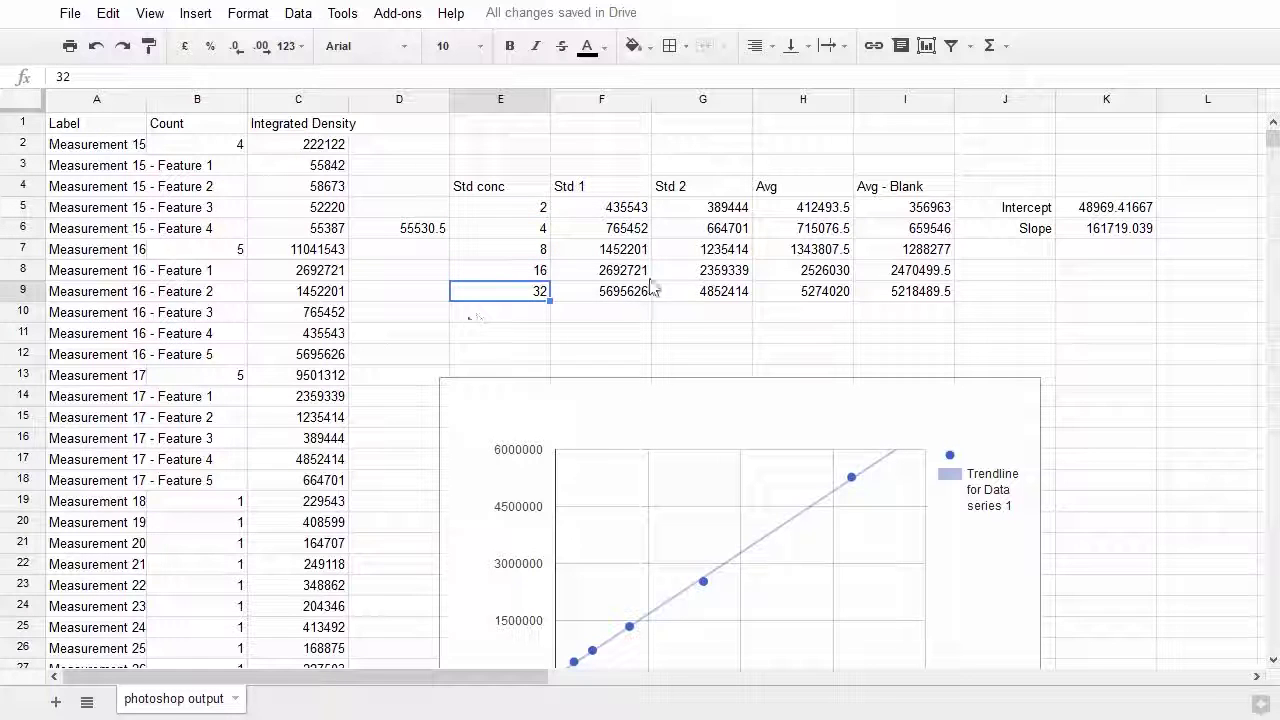
Step: Inspect the Std 1 and Std 2 values, Avg formulas, Avg - Blank in I5:I9, and D6's blank average
{"action": "left_click_drag", "start_coordinate": [580, 193], "coordinate": [706, 291]}
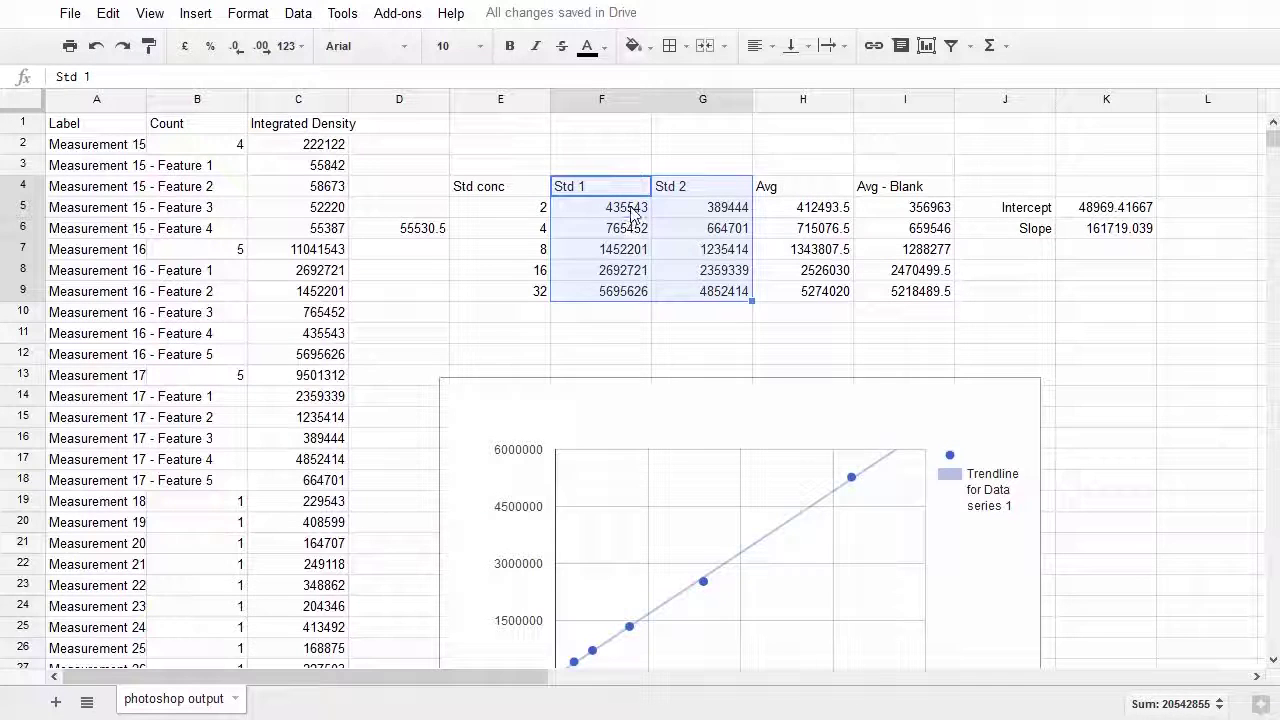
{"action": "left_click_drag", "start_coordinate": [625, 210], "coordinate": [623, 293]}
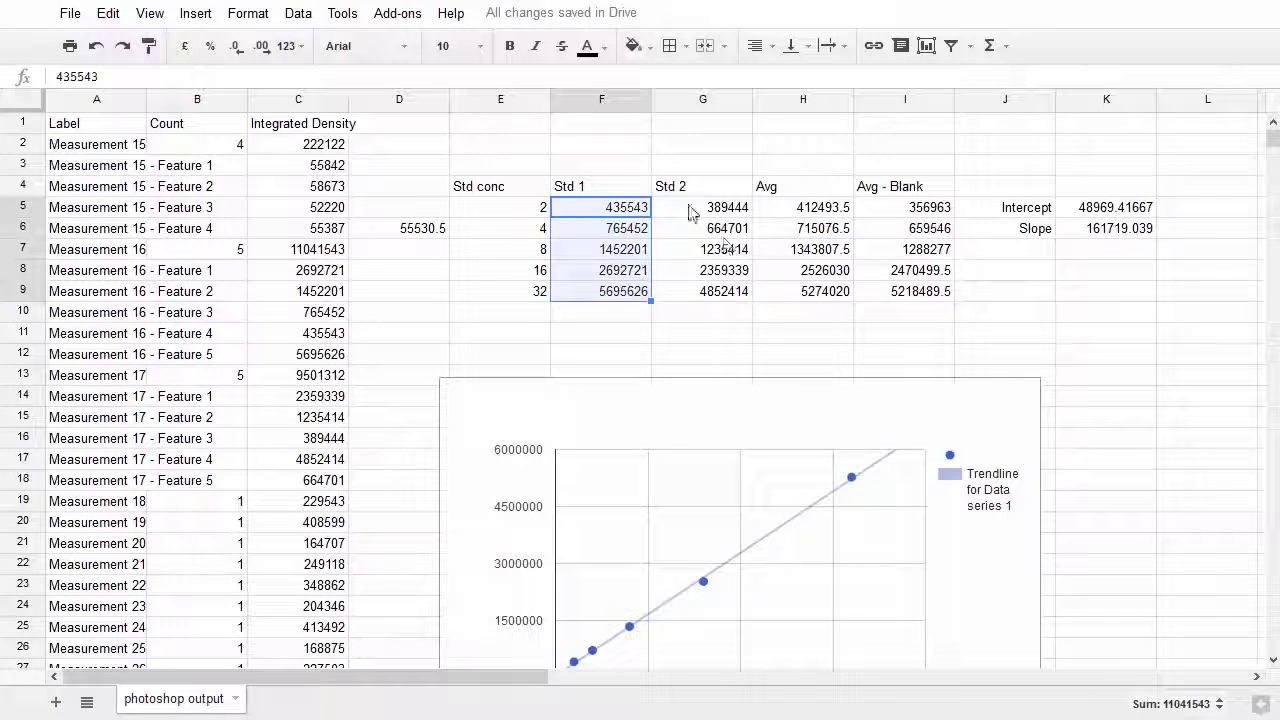
{"action": "left_click_drag", "start_coordinate": [695, 210], "coordinate": [700, 291]}
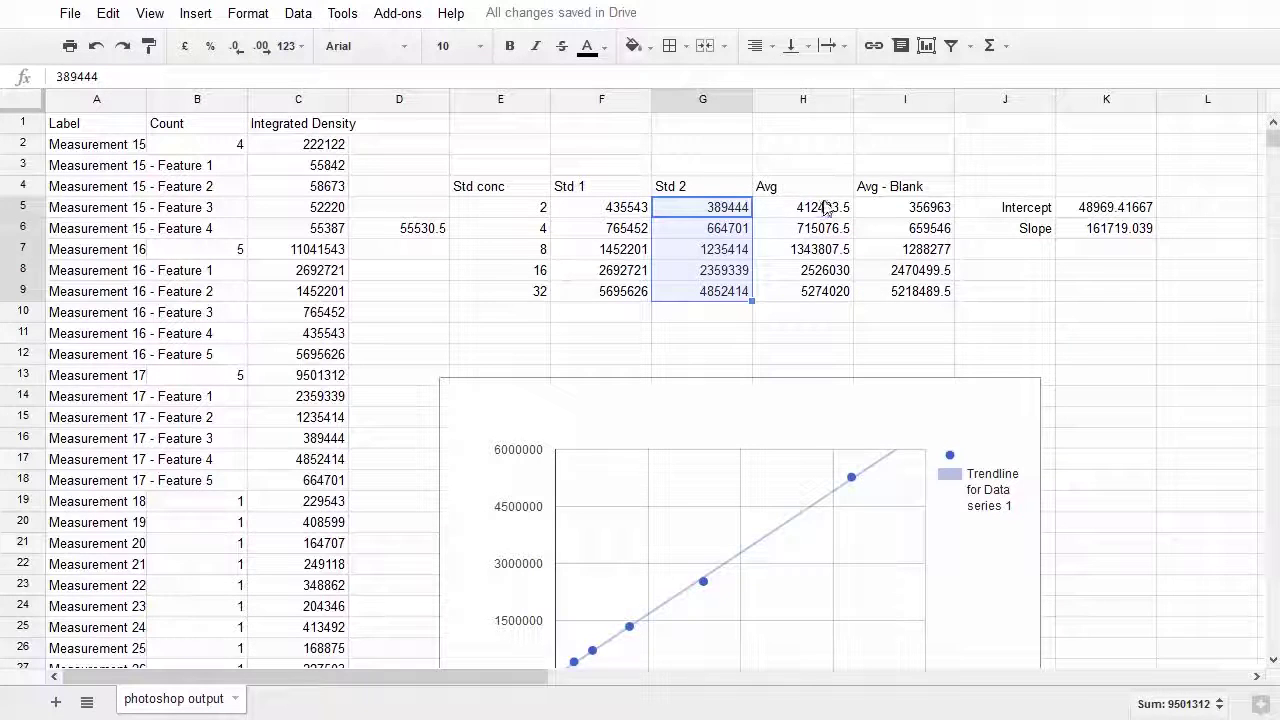
{"action": "left_click", "coordinate": [822, 208]}
{"action": "left_click", "coordinate": [816, 257]}
{"action": "left_click_drag", "start_coordinate": [905, 208], "coordinate": [898, 292]}
{"action": "left_click", "coordinate": [426, 234]}
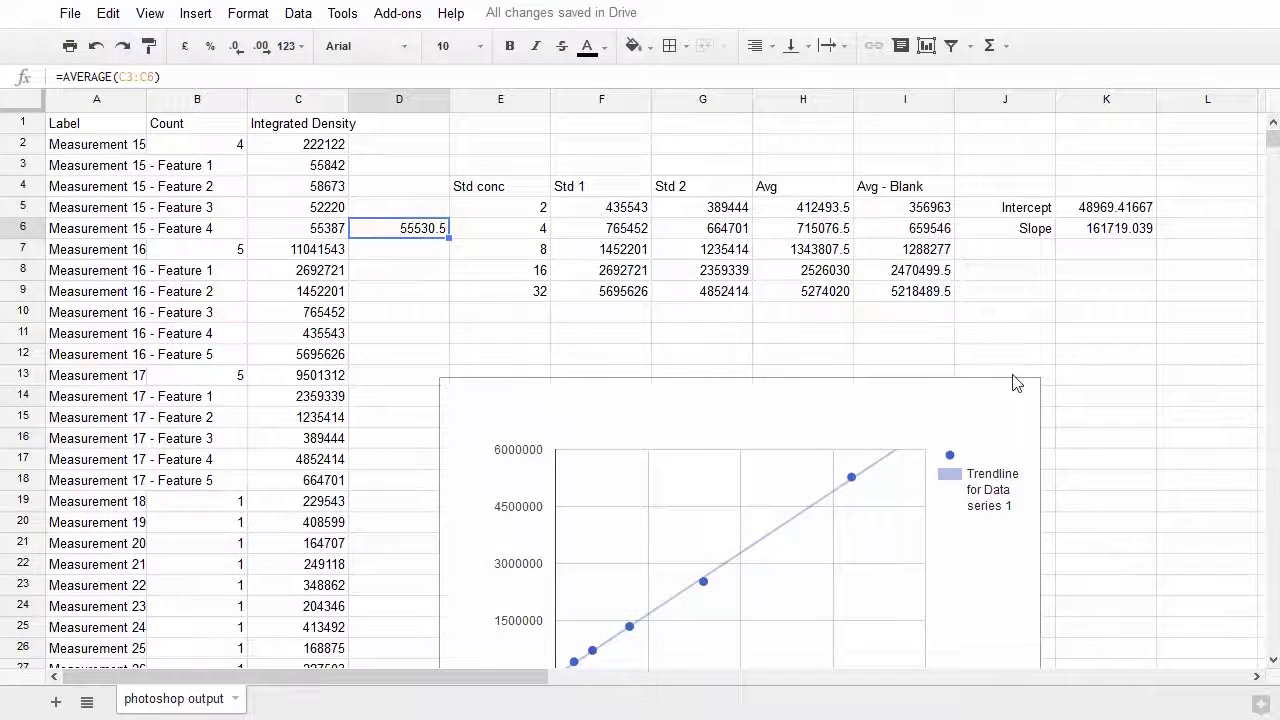
Step: Scroll through the sheet to view the standard-curve trendline chart beside the data
{"action": "scroll", "coordinate": [622, 573], "scroll_direction": "down", "scroll_amount": 2}
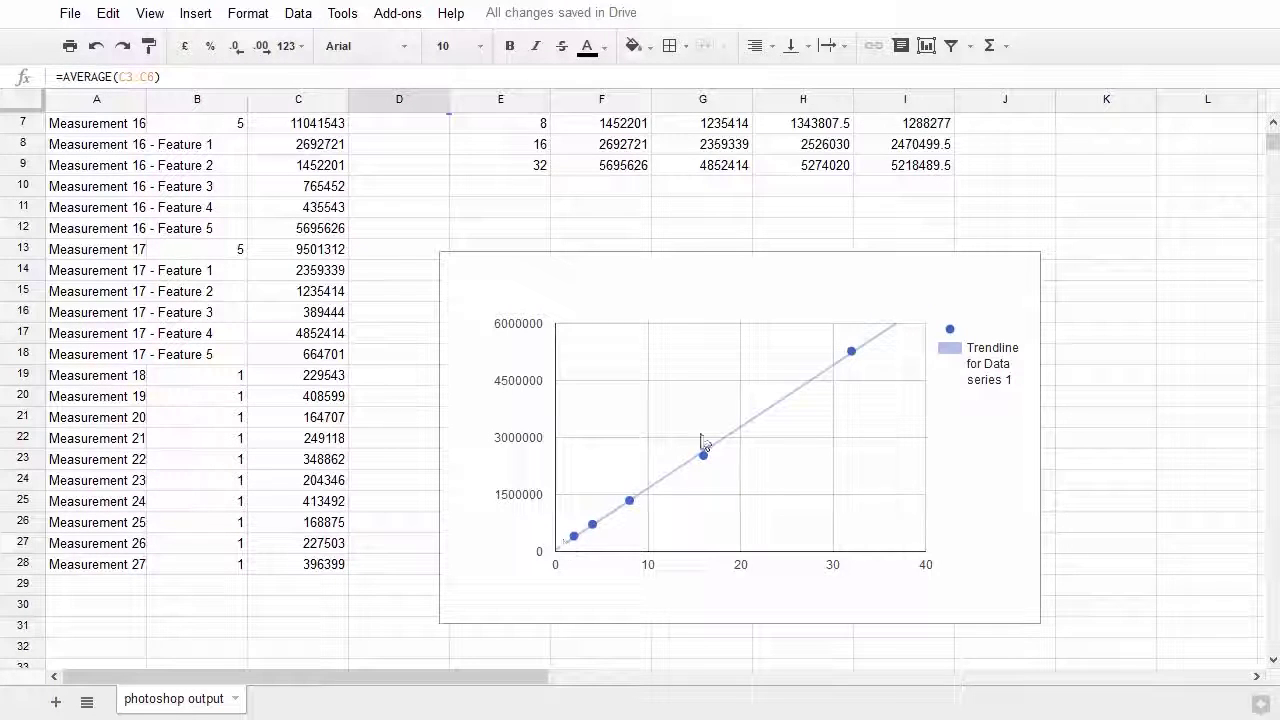
{"action": "scroll", "coordinate": [900, 355], "scroll_direction": "up", "scroll_amount": 2}
{"action": "left_click", "coordinate": [1005, 332]}
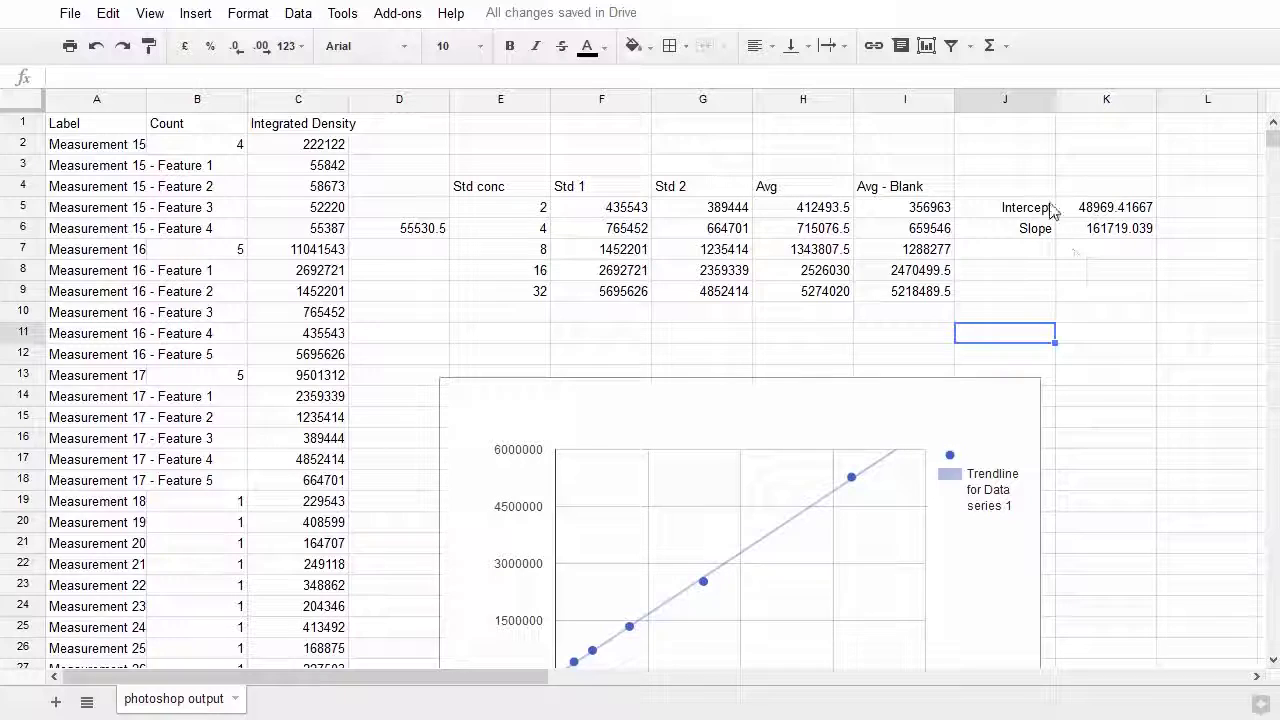
{"action": "scroll", "coordinate": [727, 581], "scroll_direction": "down", "scroll_amount": 2}
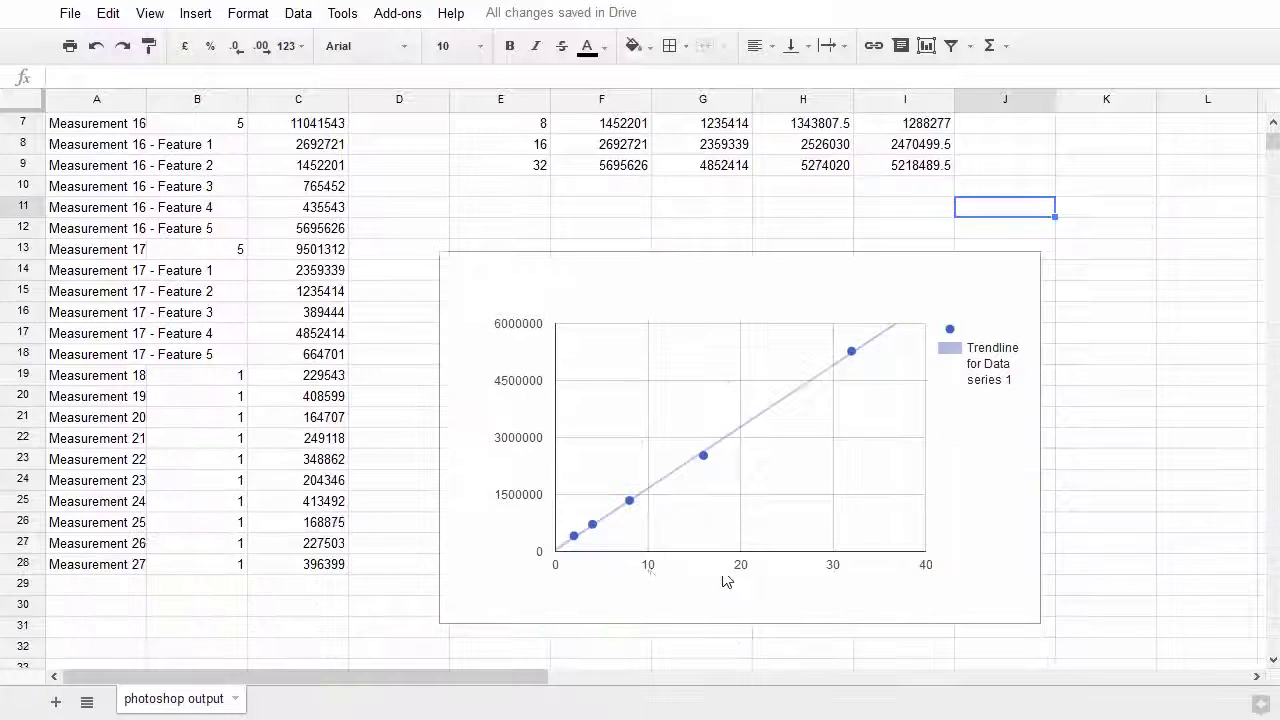
{"action": "scroll", "coordinate": [888, 318], "scroll_direction": "up", "scroll_amount": 2}
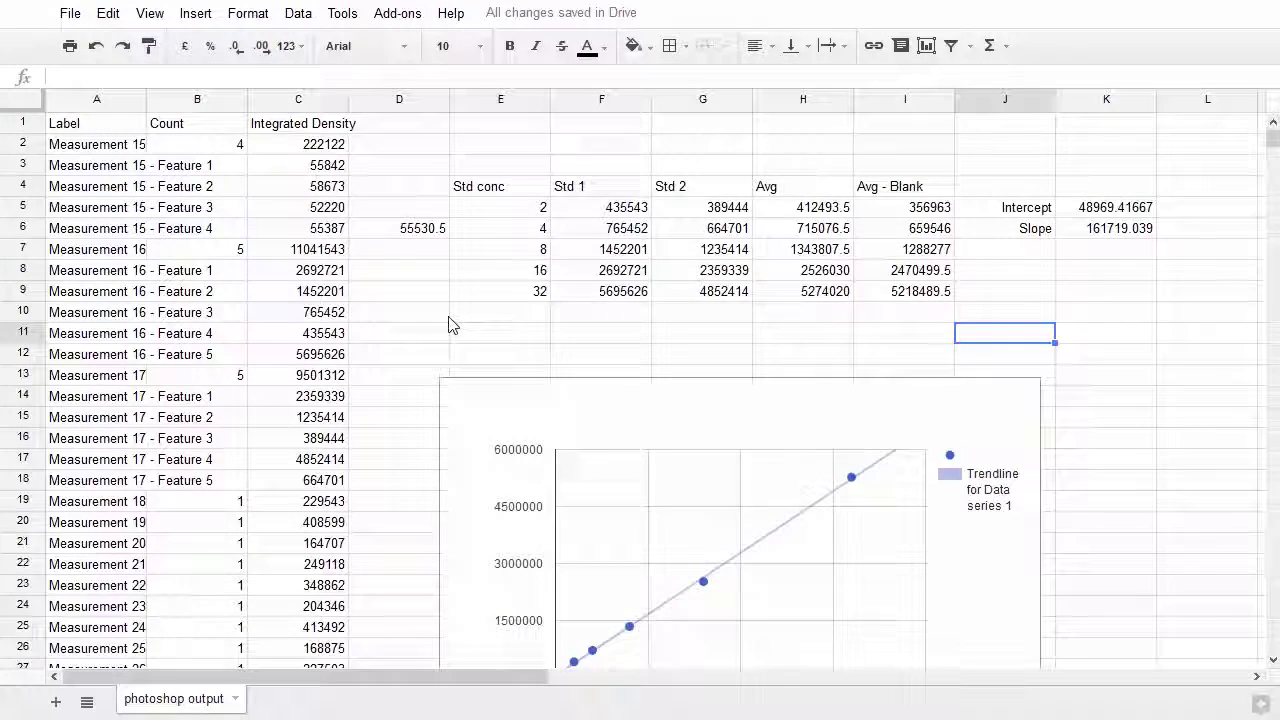
{"action": "scroll", "coordinate": [470, 290], "scroll_direction": "down", "scroll_amount": 2}
{"action": "scroll", "coordinate": [480, 271], "scroll_direction": "up", "scroll_amount": 1}
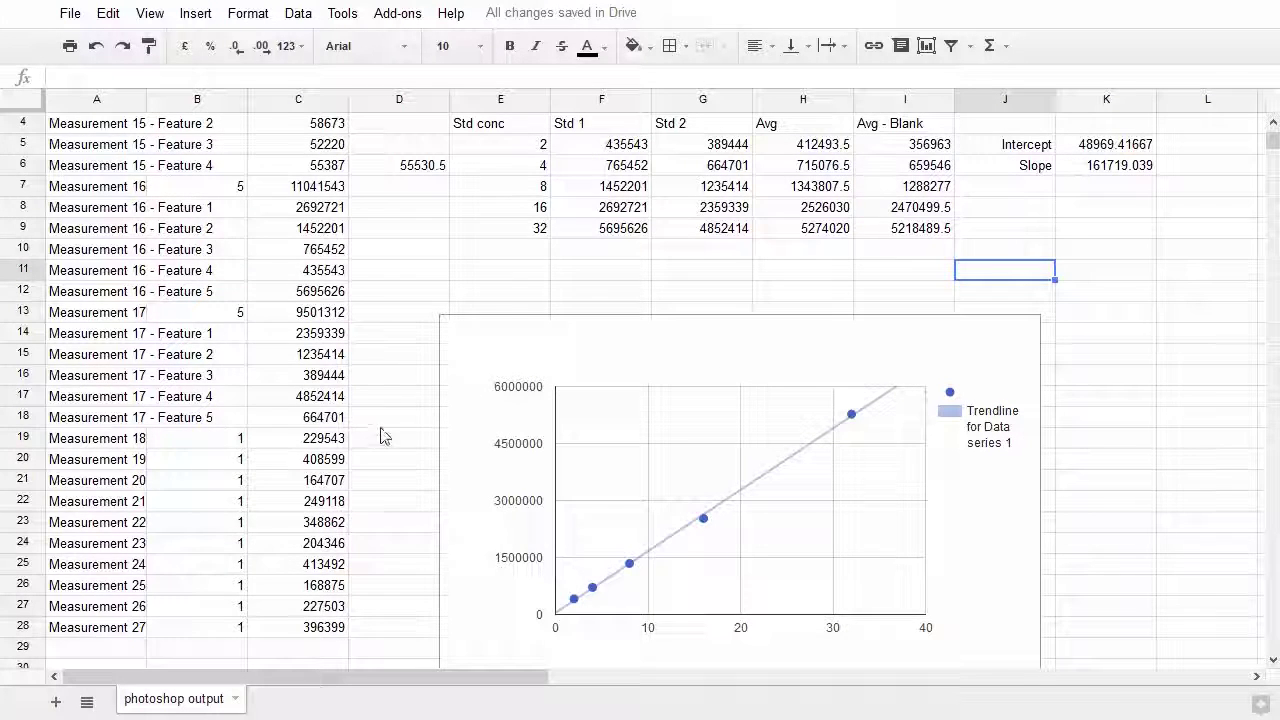
{"action": "scroll", "coordinate": [385, 435], "scroll_direction": "down", "scroll_amount": 1}
{"action": "scroll", "coordinate": [385, 433], "scroll_direction": "up", "scroll_amount": 2}
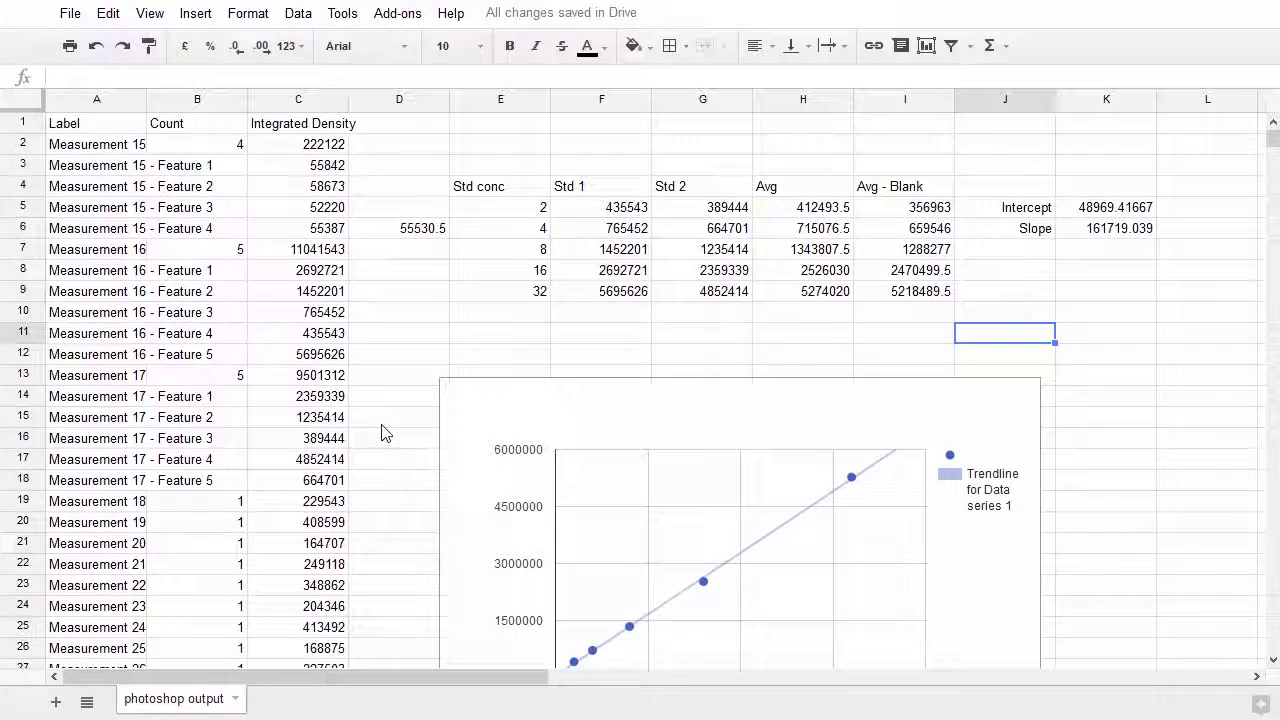
{"action": "scroll", "coordinate": [377, 478], "scroll_direction": "down", "scroll_amount": 2}
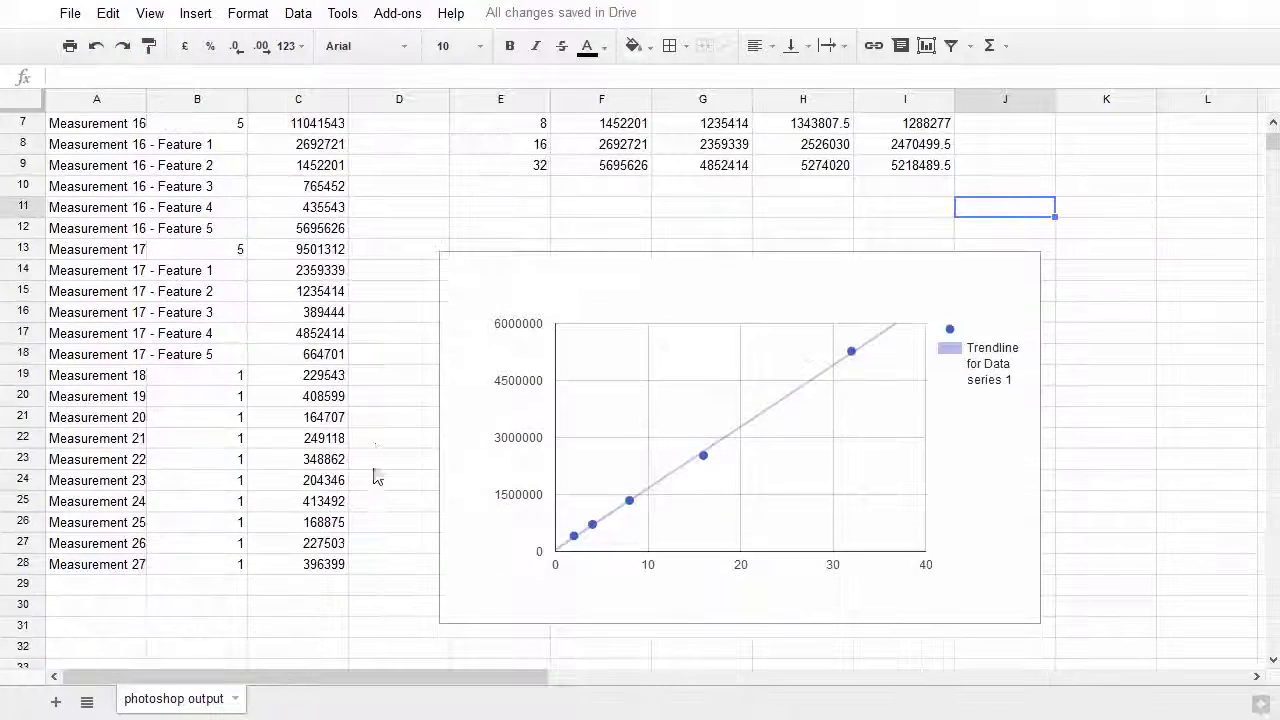
Step: Enter =C19-D6 in D19 to blank-correct Measurement 18's density
{"action": "left_click", "coordinate": [377, 381]}
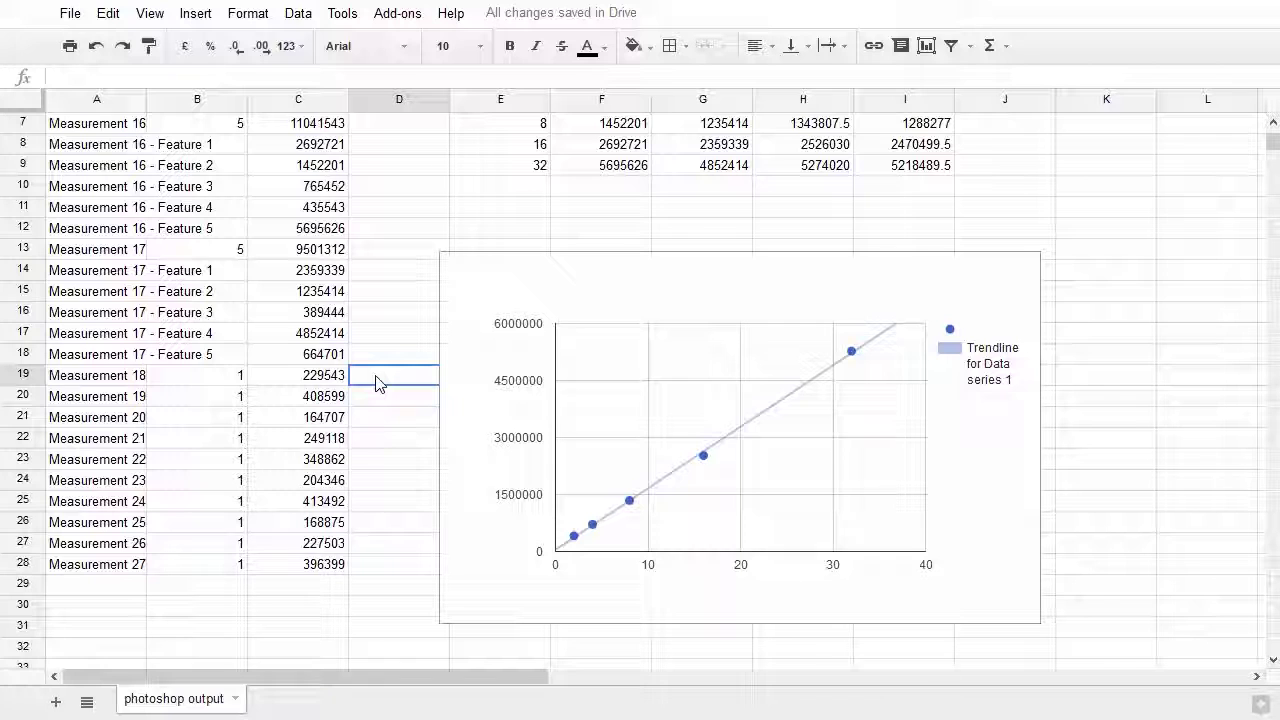
{"action": "type", "text": "="}
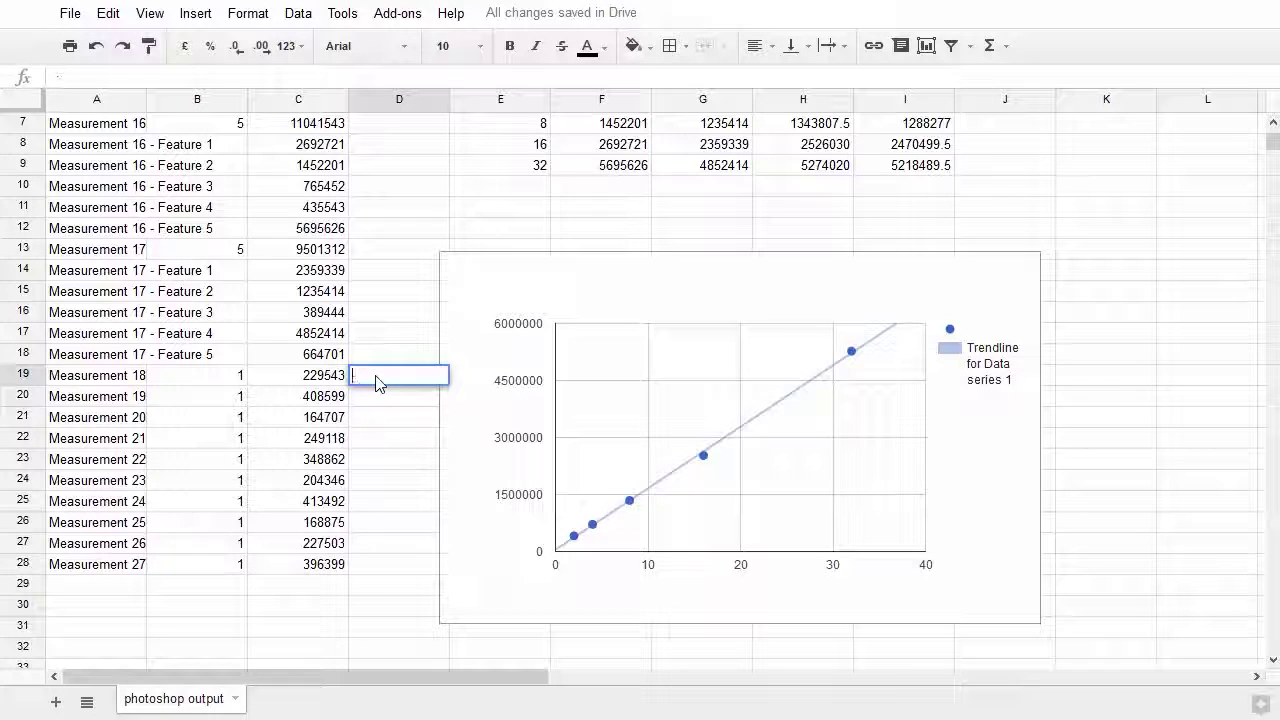
{"action": "key", "text": "Left"}
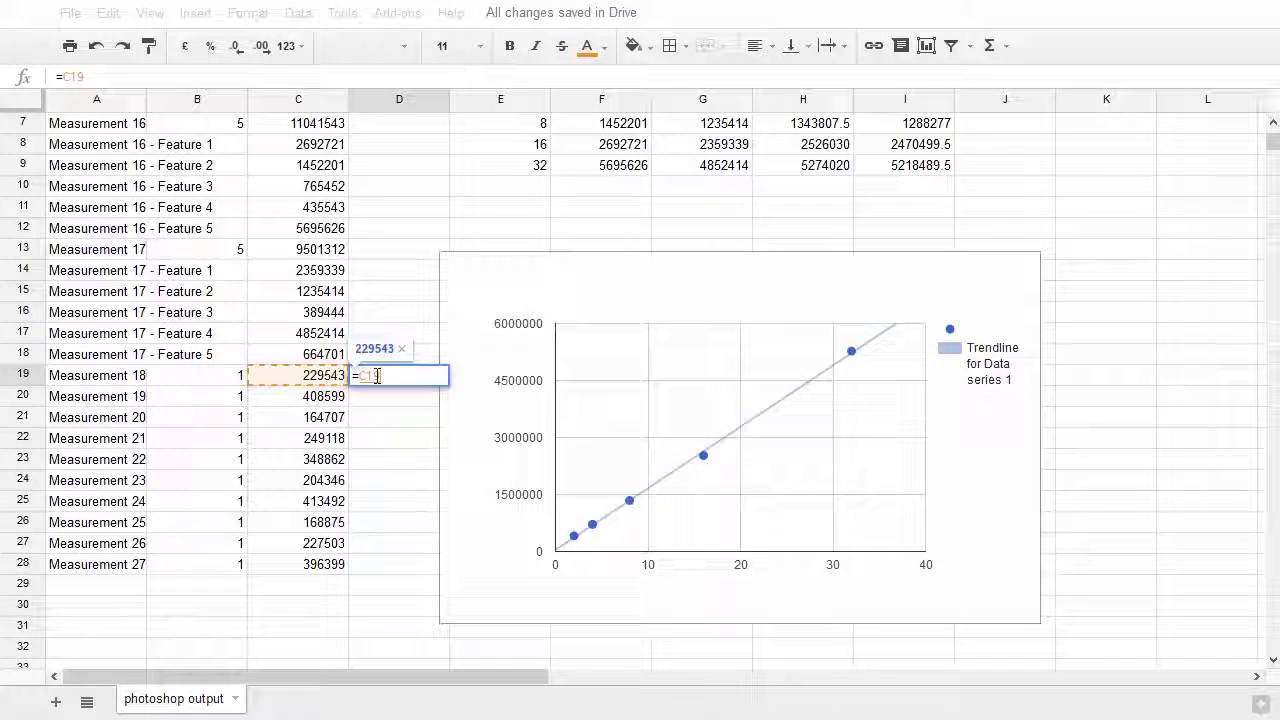
{"action": "type", "text": "-"}
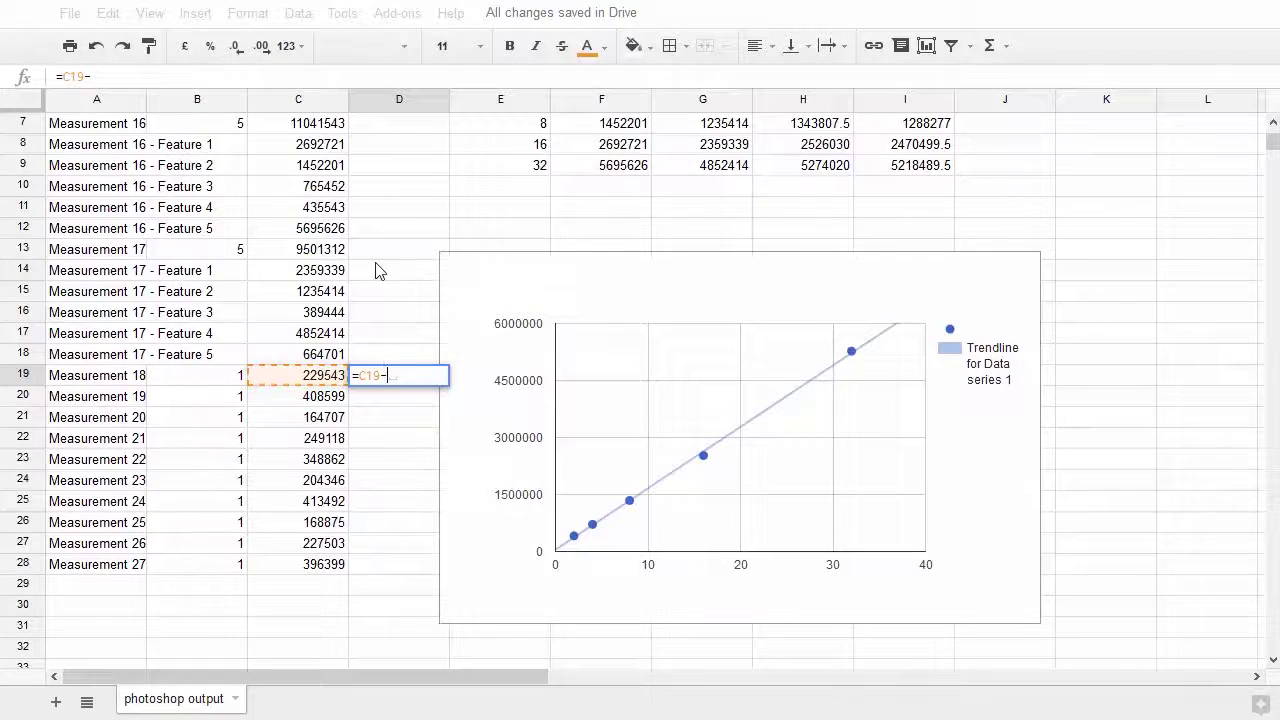
{"action": "scroll", "coordinate": [395, 252], "scroll_direction": "up", "scroll_amount": 2}
{"action": "left_click", "coordinate": [397, 231]}
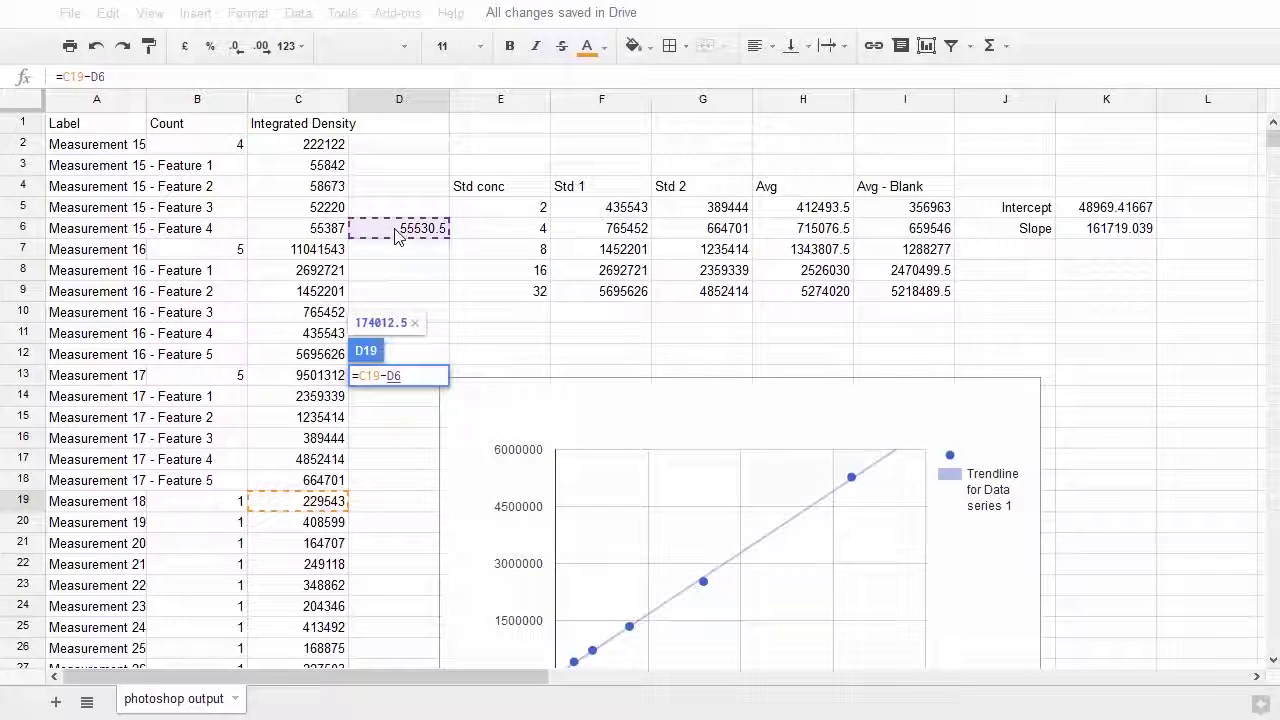
{"action": "key", "text": "Return"}
{"action": "scroll", "coordinate": [400, 306], "scroll_direction": "down", "scroll_amount": 3}
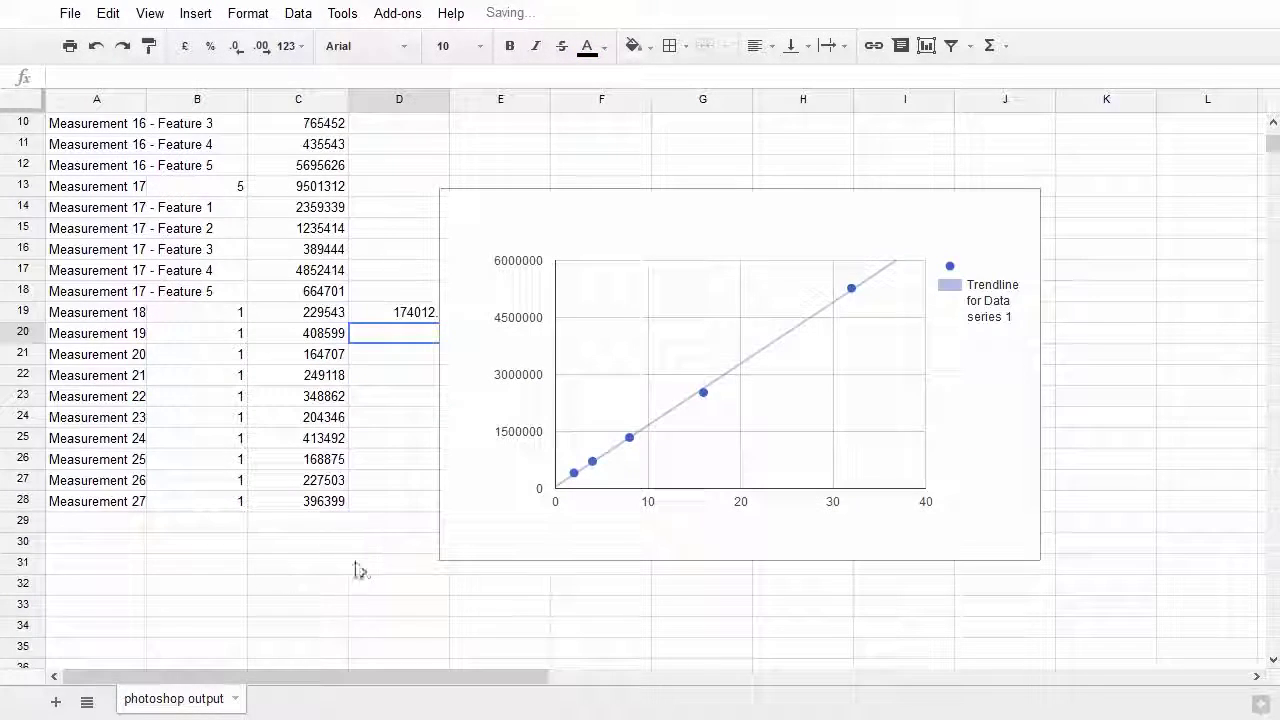
Step: Enter =(D19-K5)/K6 in C31 to get the sample concentration, 0.7732118873
{"action": "left_click", "coordinate": [270, 571]}
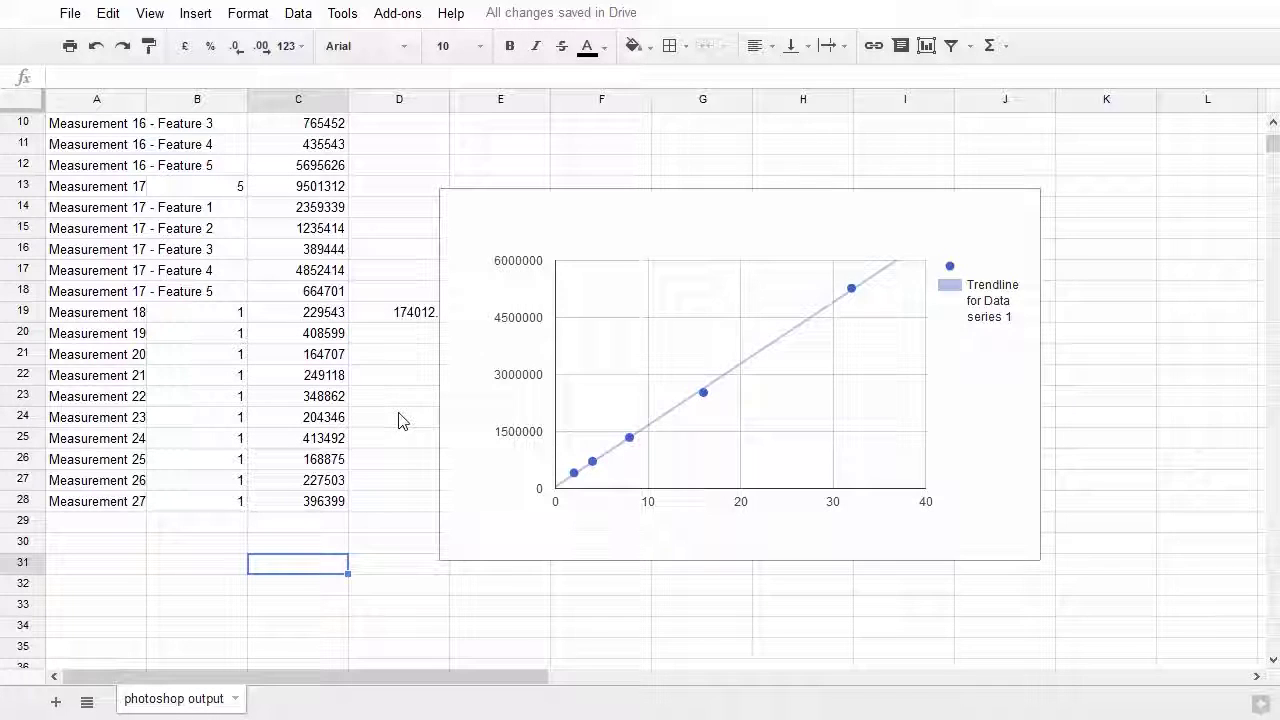
{"action": "scroll", "coordinate": [400, 420], "scroll_direction": "up", "scroll_amount": 3}
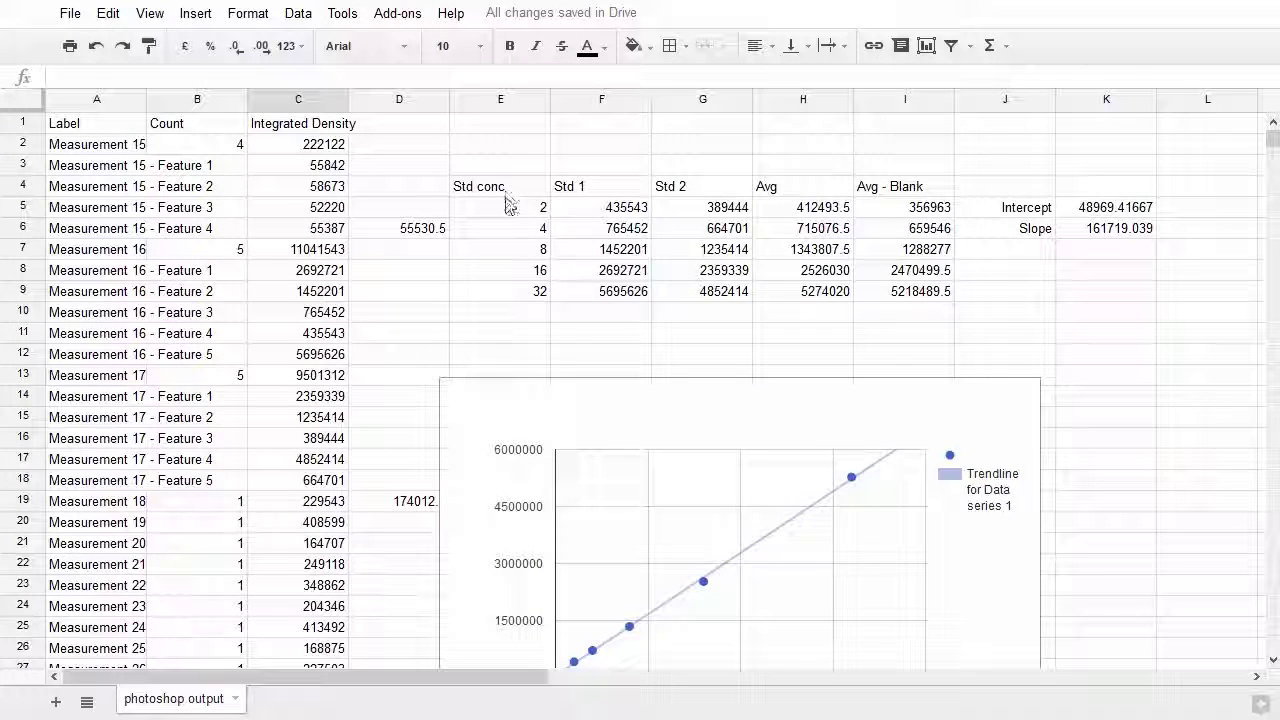
{"action": "scroll", "coordinate": [505, 205], "scroll_direction": "down", "scroll_amount": 1}
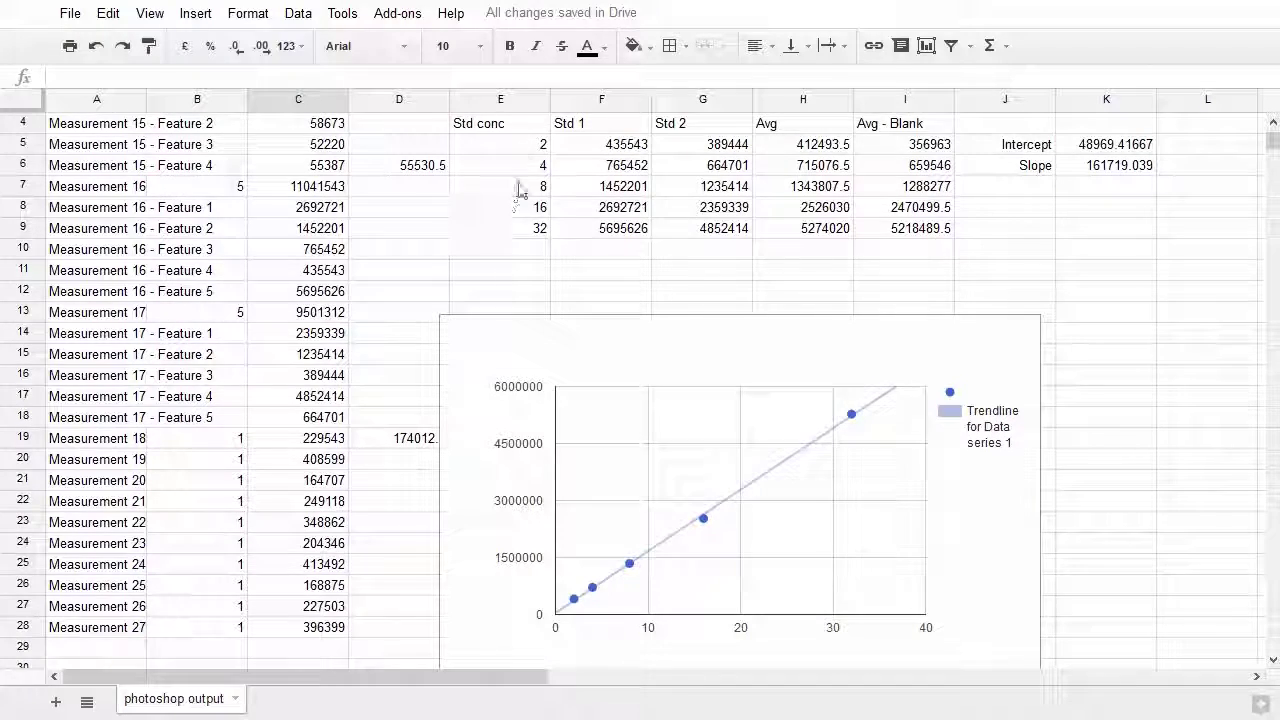
{"action": "scroll", "coordinate": [450, 360], "scroll_direction": "down", "scroll_amount": 2}
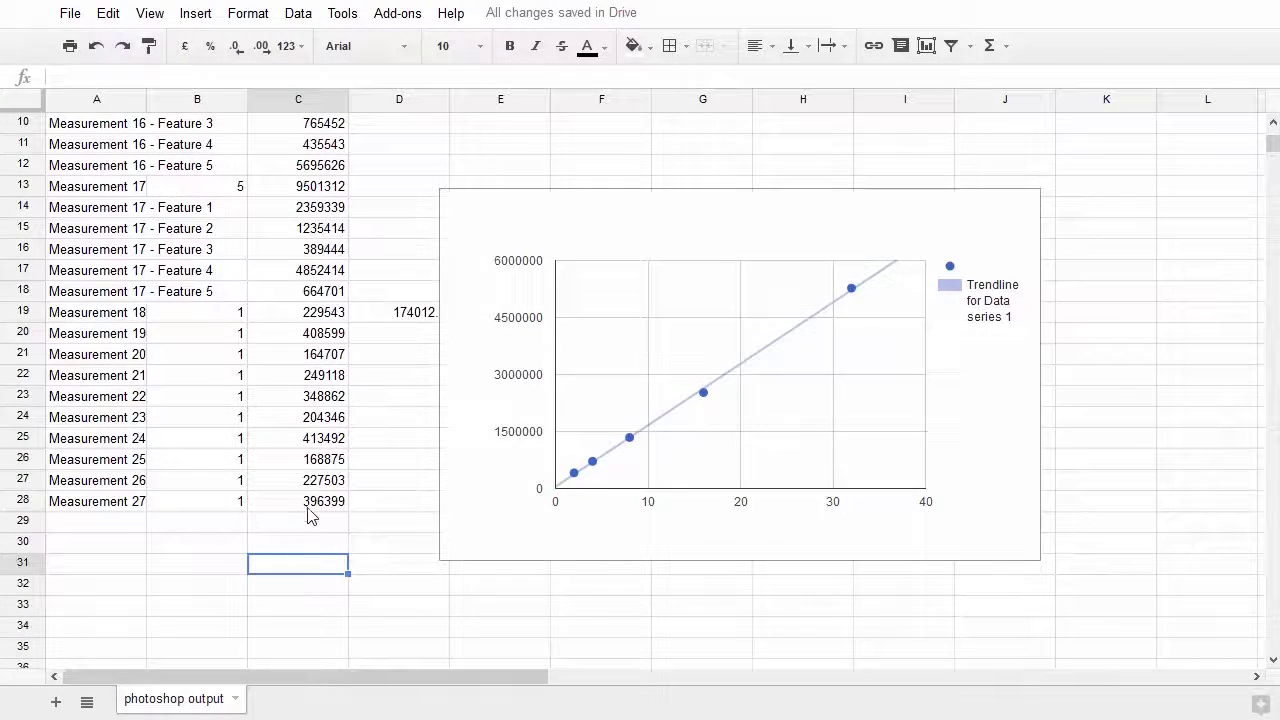
{"action": "scroll", "coordinate": [320, 520], "scroll_direction": "up", "scroll_amount": 2}
{"action": "scroll", "coordinate": [330, 522], "scroll_direction": "down", "scroll_amount": 1}
{"action": "type", "text": "="}
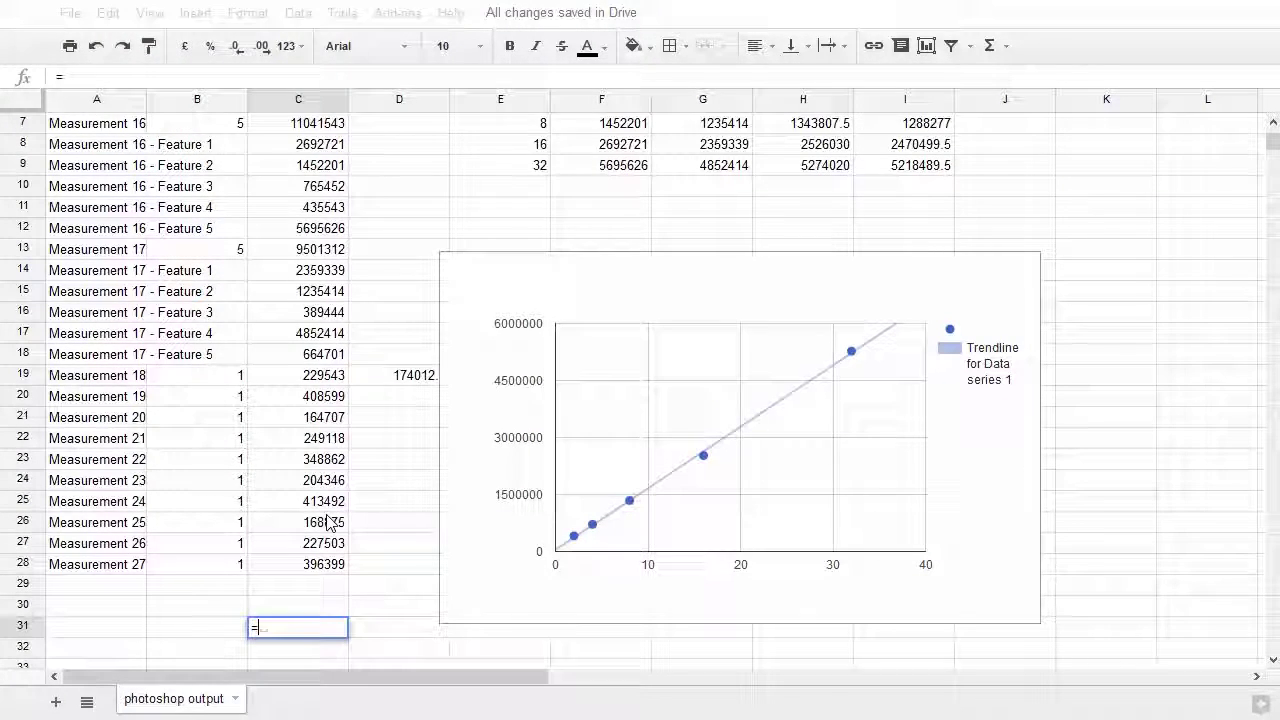
{"action": "left_click", "coordinate": [386, 378]}
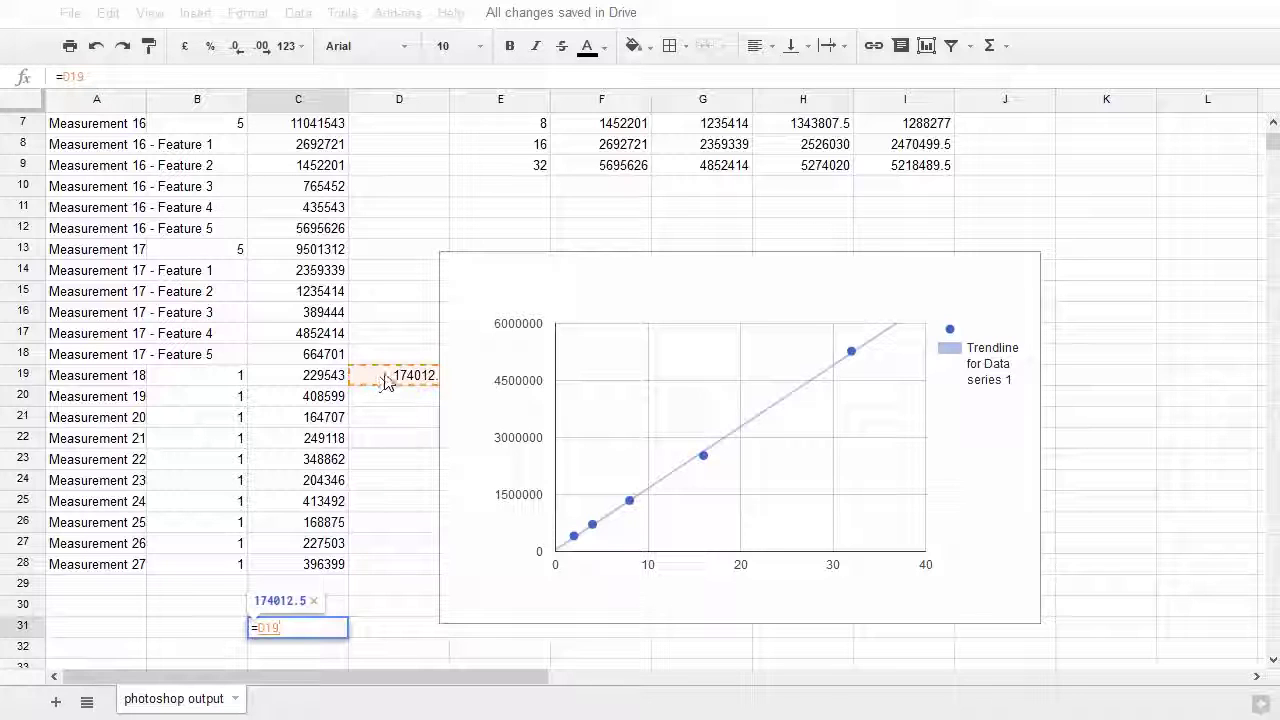
{"action": "type", "text": "-"}
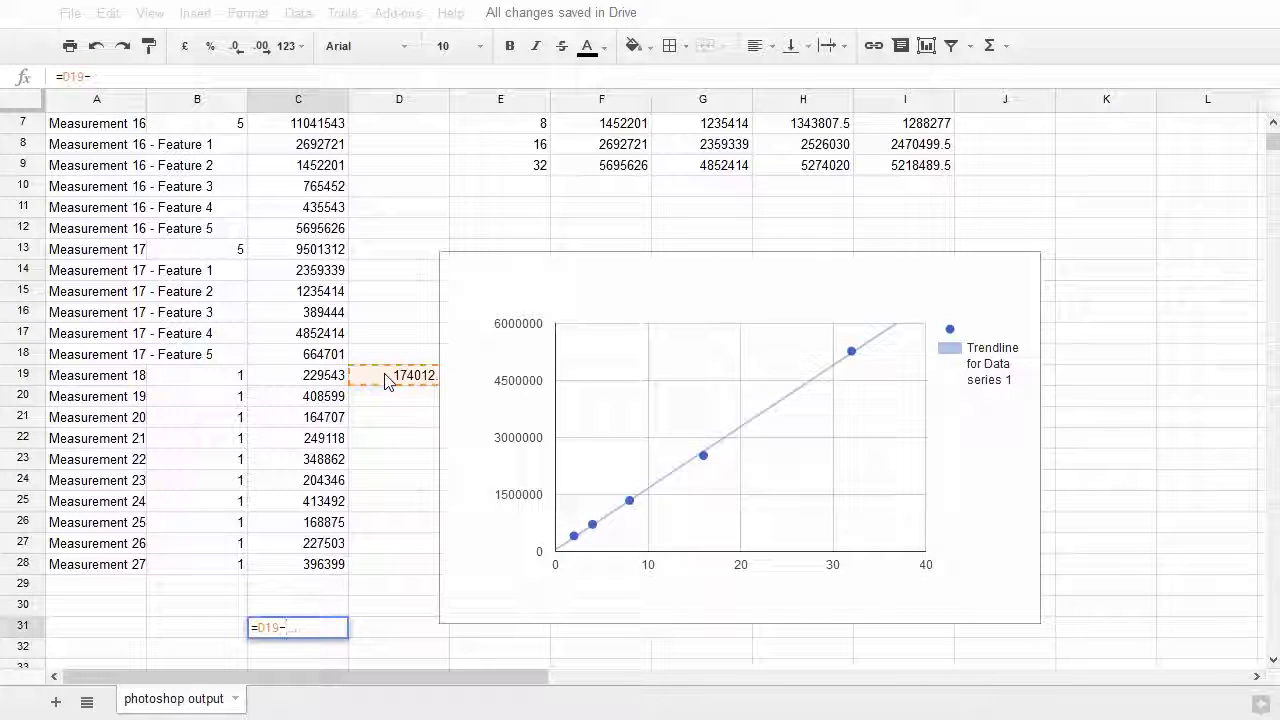
{"action": "scroll", "coordinate": [740, 470], "scroll_direction": "up", "scroll_amount": 2}
{"action": "left_click", "coordinate": [1092, 212]}
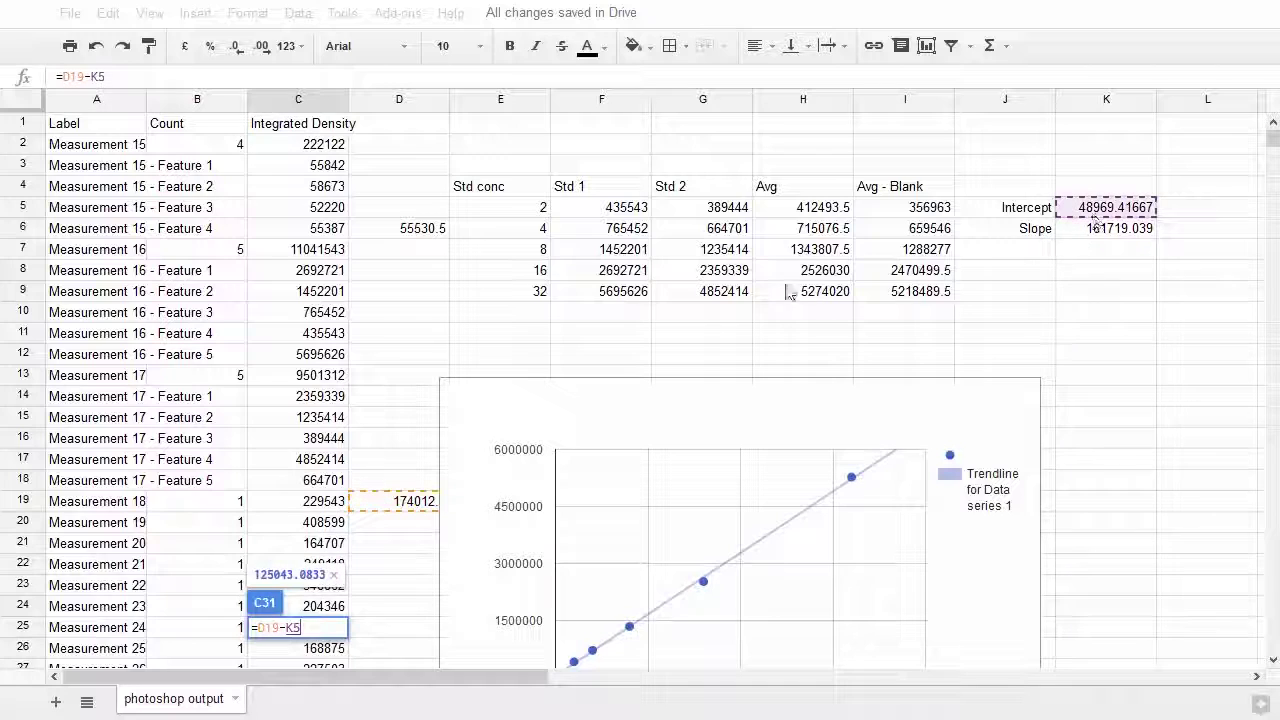
{"action": "type", "text": ")"}
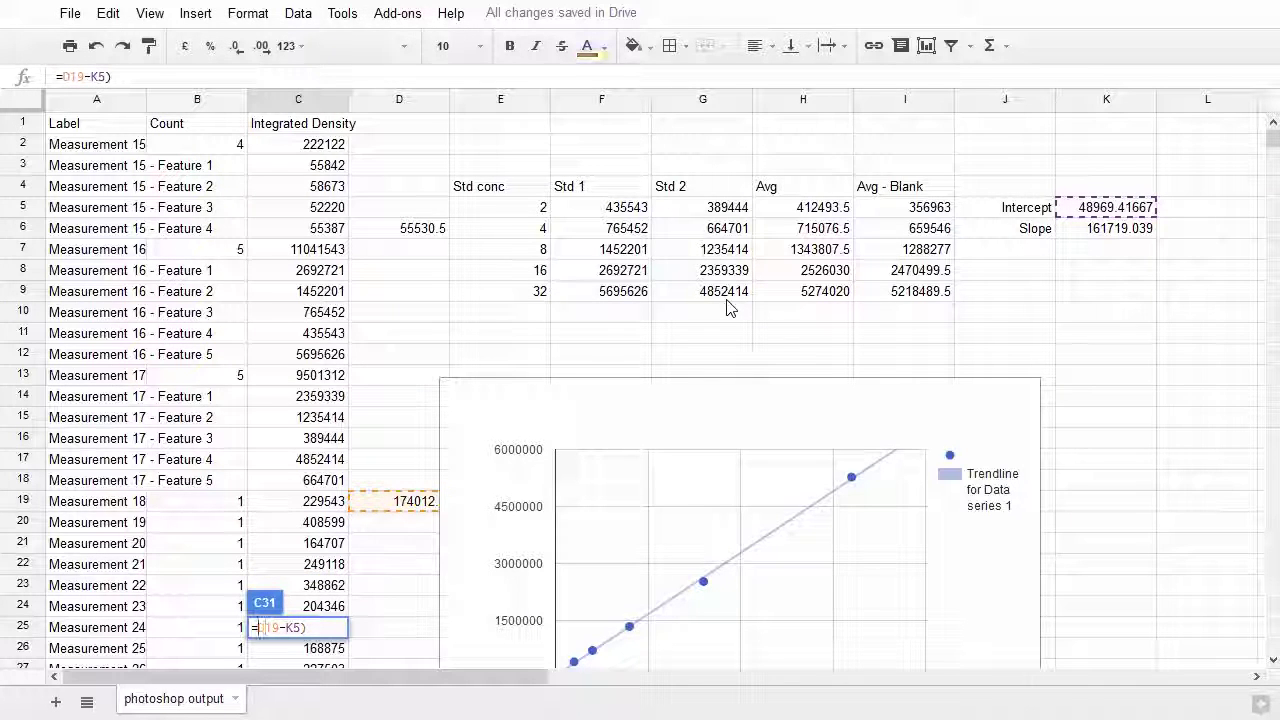
{"action": "type", "text": "("}
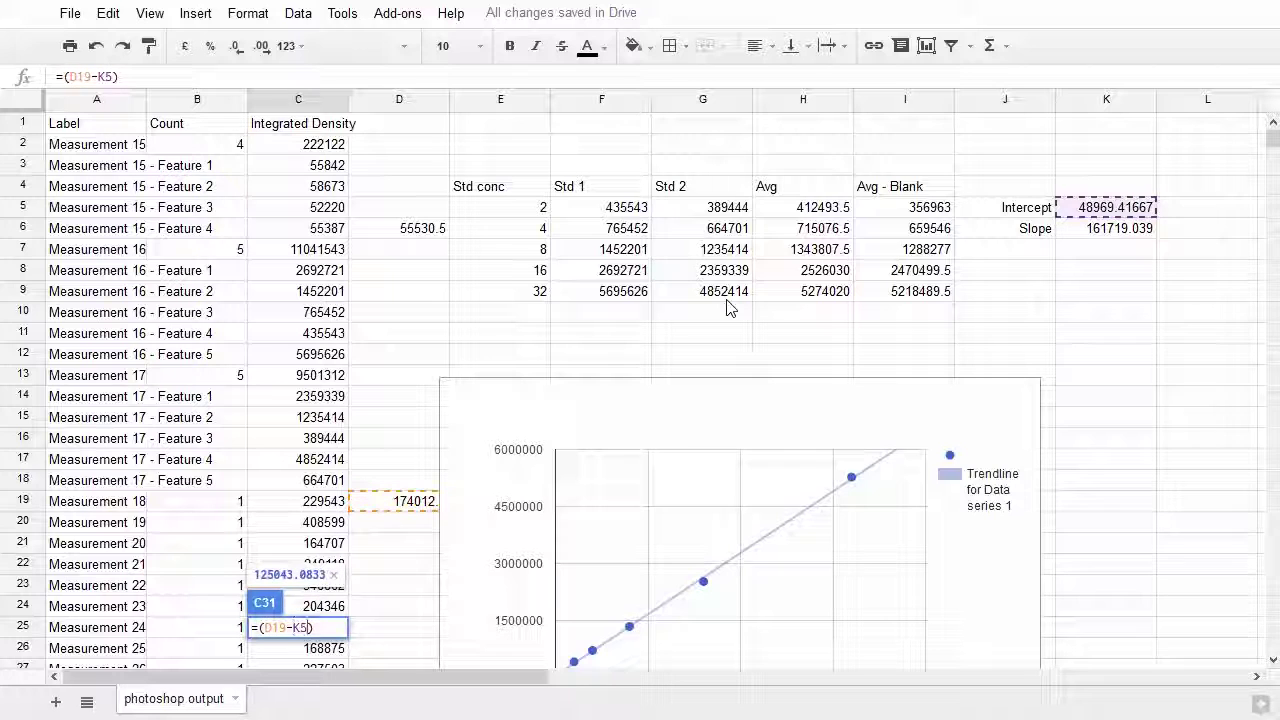
{"action": "key", "text": "End"}
{"action": "type", "text": "/"}
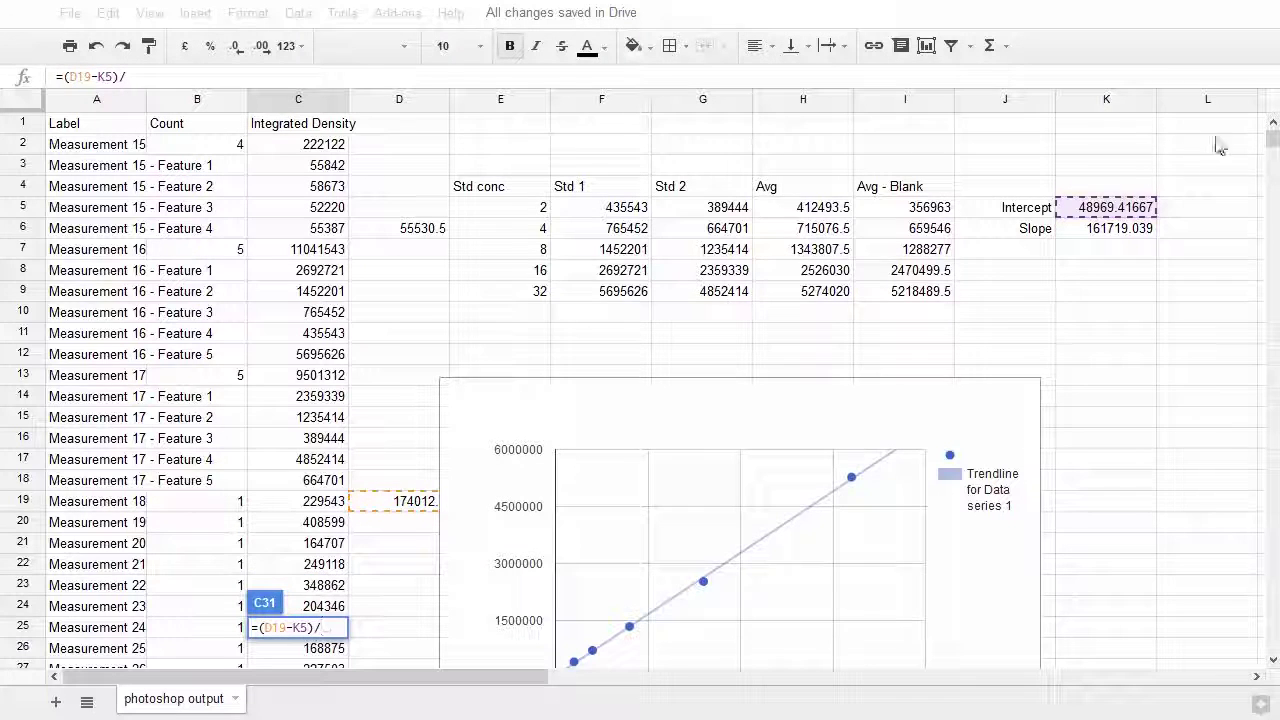
{"action": "left_click", "coordinate": [1135, 232]}
{"action": "key", "text": "Return"}
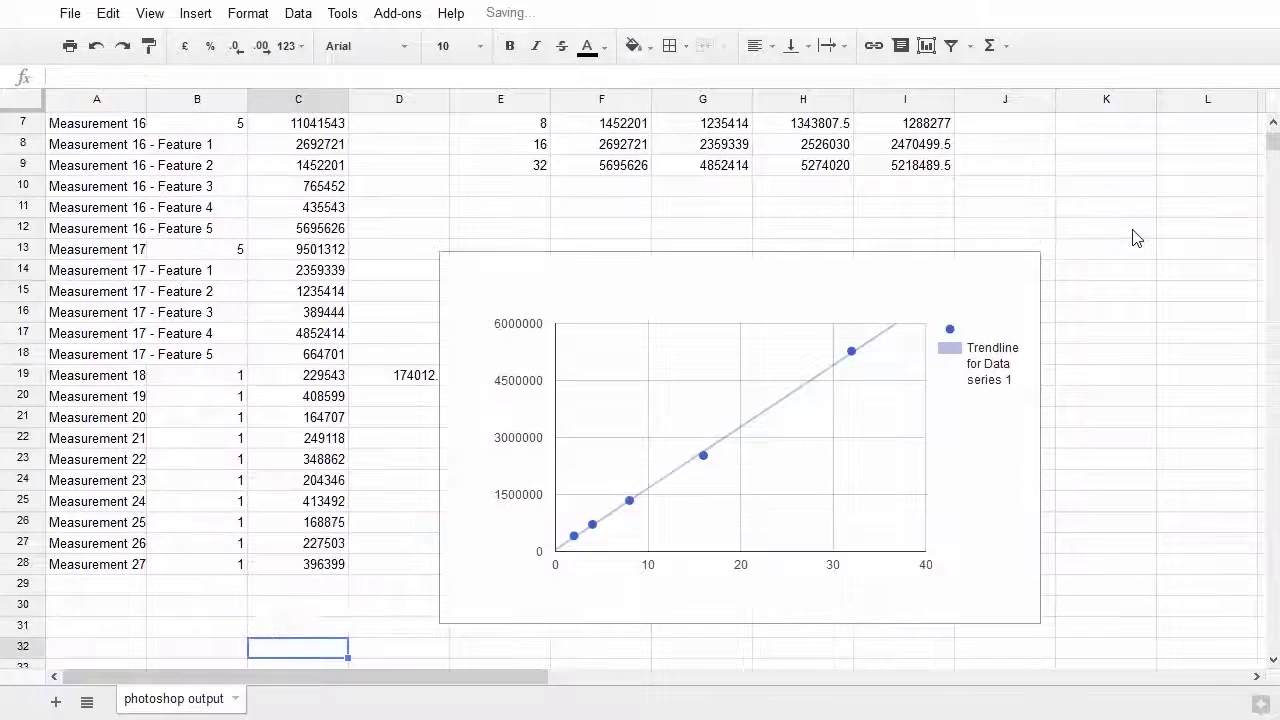
{"action": "left_click", "coordinate": [283, 630]}
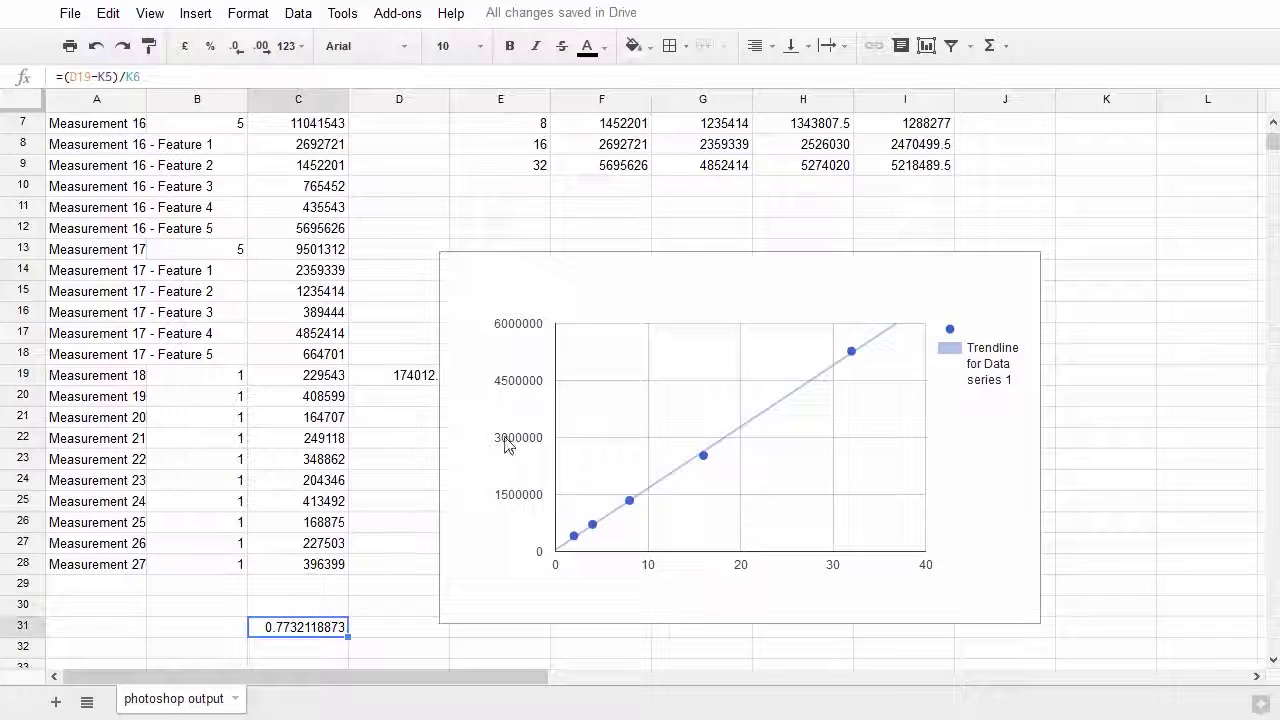
{"action": "scroll", "coordinate": [505, 287], "scroll_direction": "up", "scroll_amount": 1}
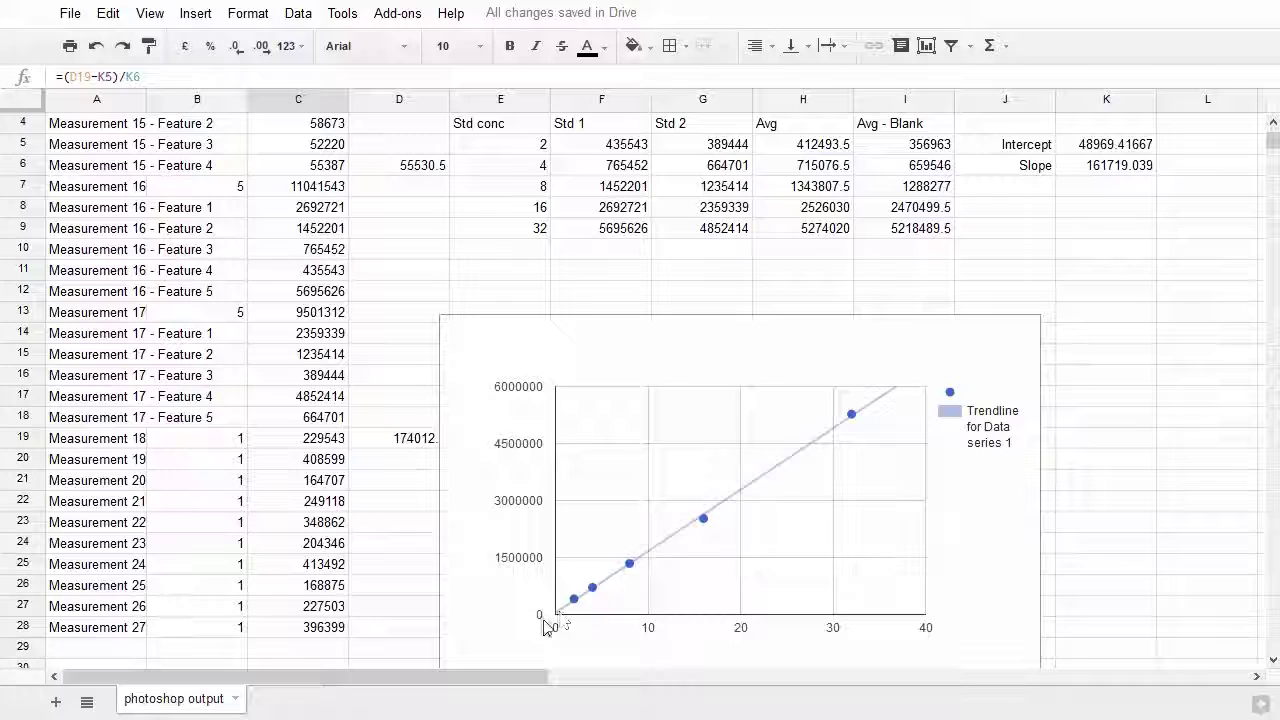
{"action": "scroll", "coordinate": [510, 268], "scroll_direction": "up", "scroll_amount": 1}
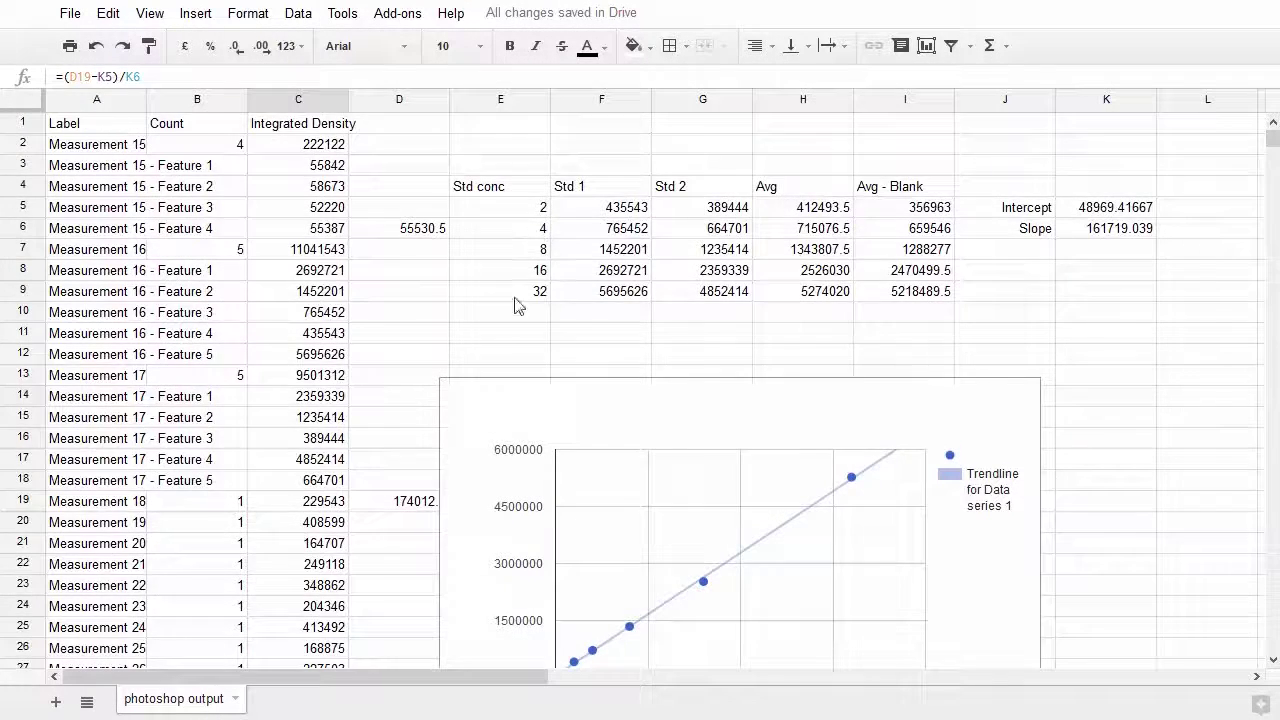
{"action": "scroll", "coordinate": [423, 491], "scroll_direction": "down", "scroll_amount": 5}
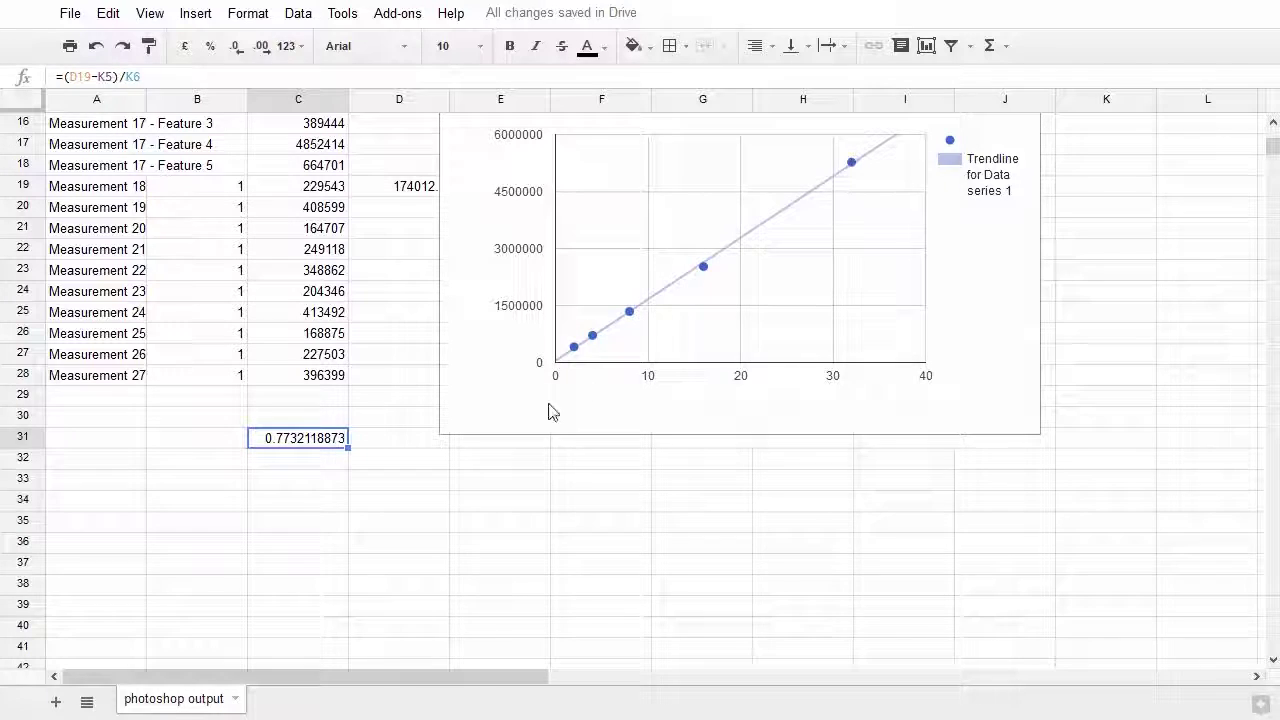
{"action": "scroll", "coordinate": [443, 409], "scroll_direction": "up", "scroll_amount": 2}
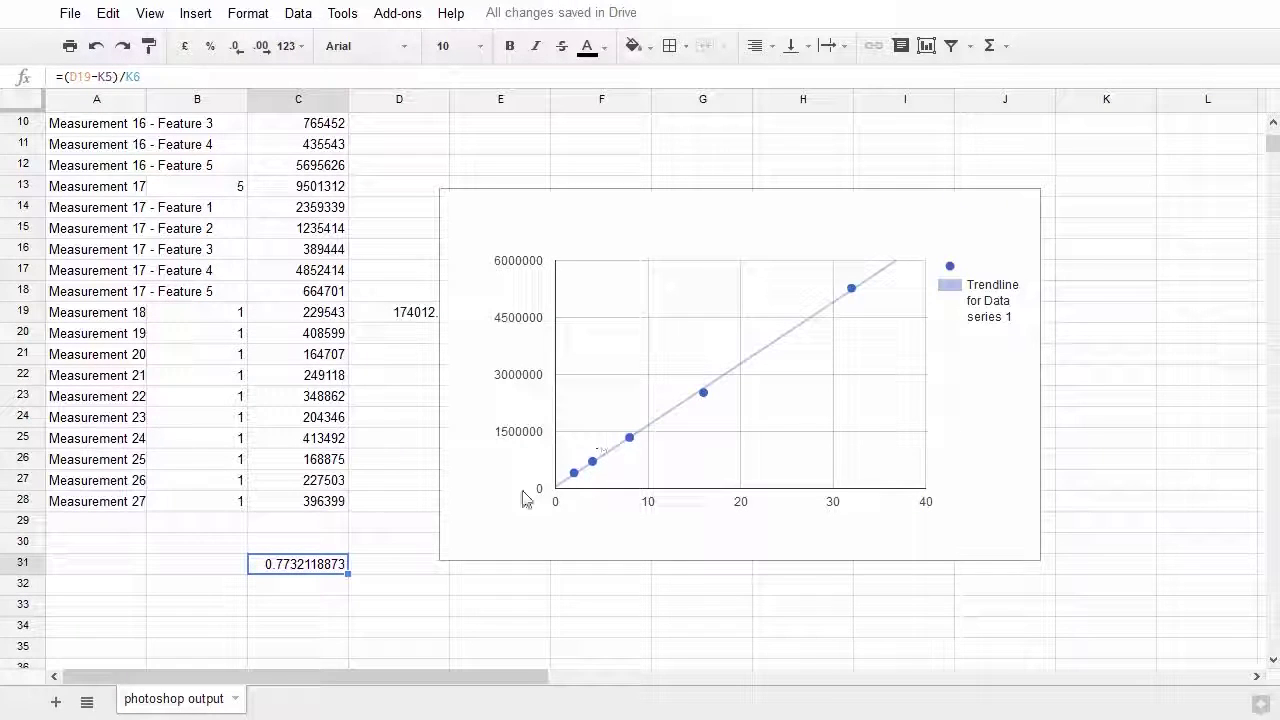
{"action": "scroll", "coordinate": [543, 493], "scroll_direction": "up", "scroll_amount": 1}
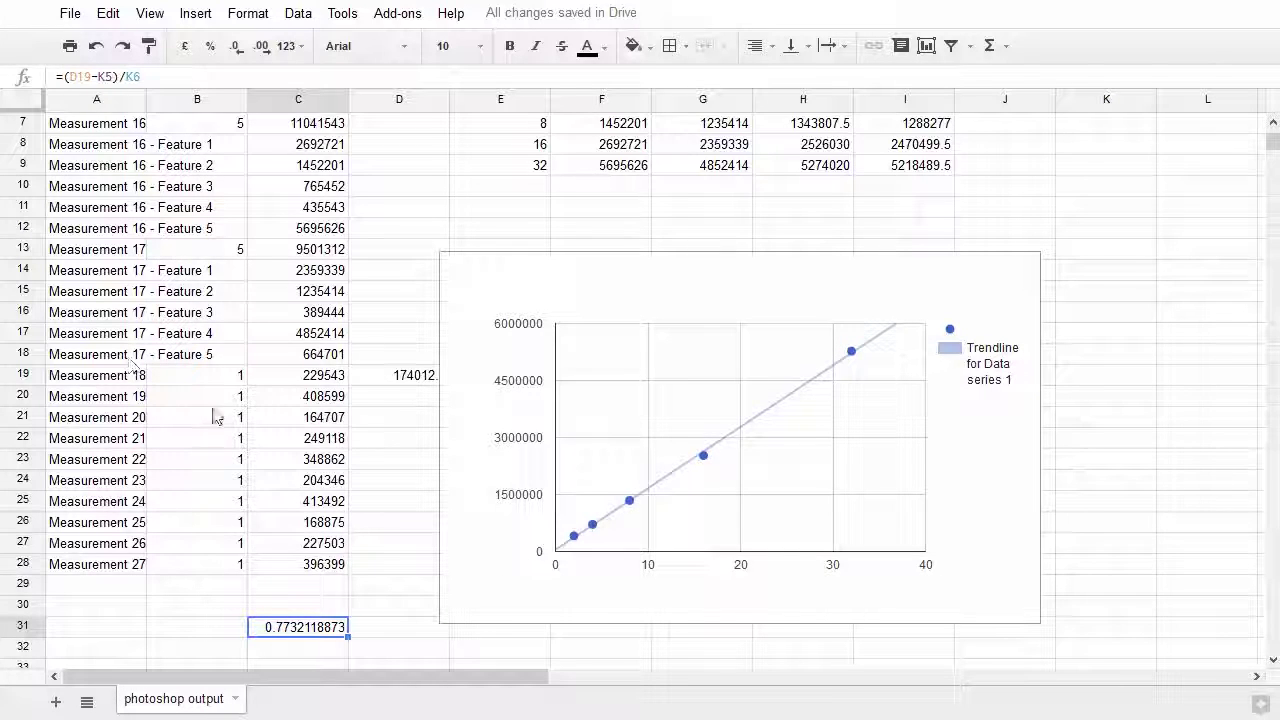
{"action": "scroll", "coordinate": [396, 480], "scroll_direction": "up", "scroll_amount": 2}
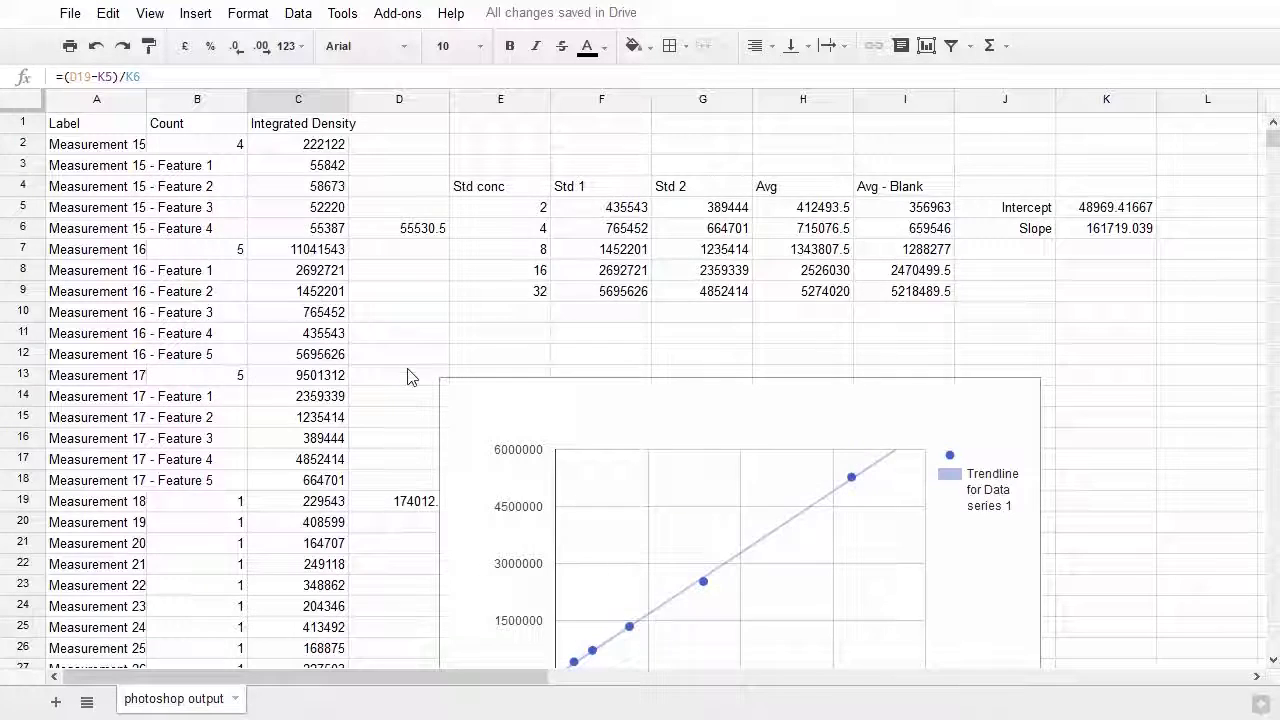
{"action": "scroll", "coordinate": [402, 470], "scroll_direction": "down", "scroll_amount": 2}
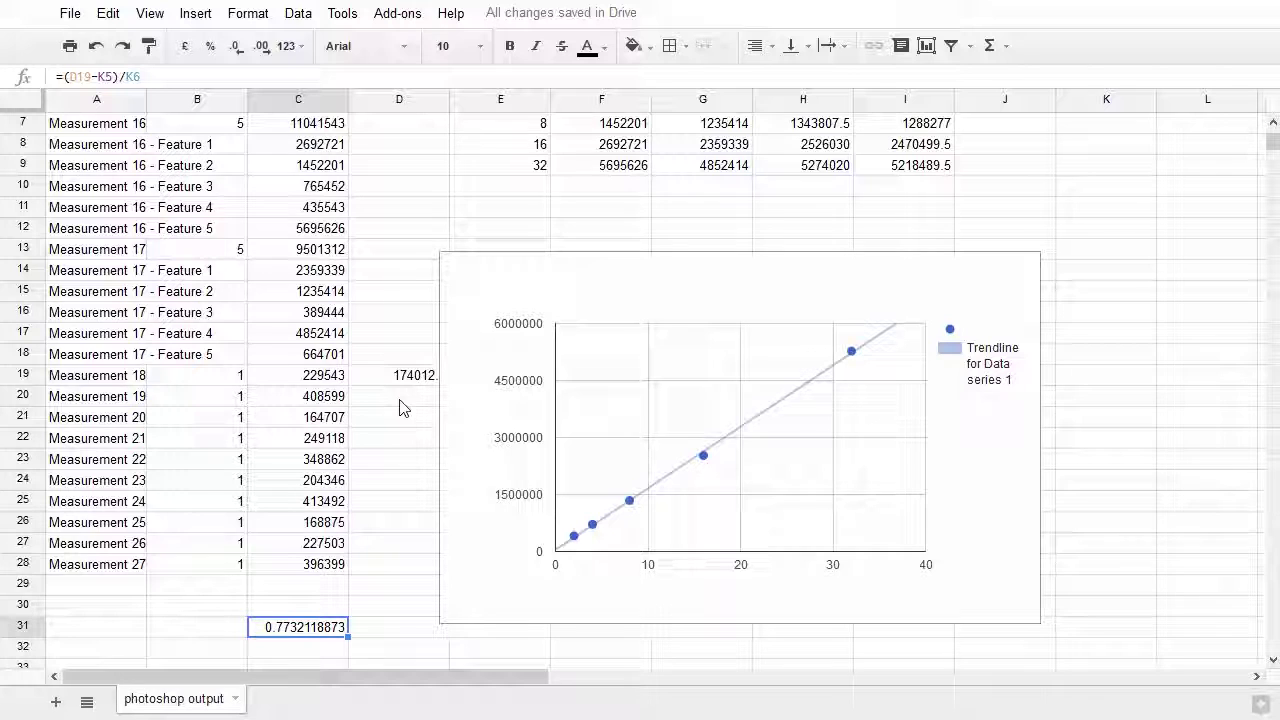
{"action": "scroll", "coordinate": [399, 407], "scroll_direction": "up", "scroll_amount": 2}
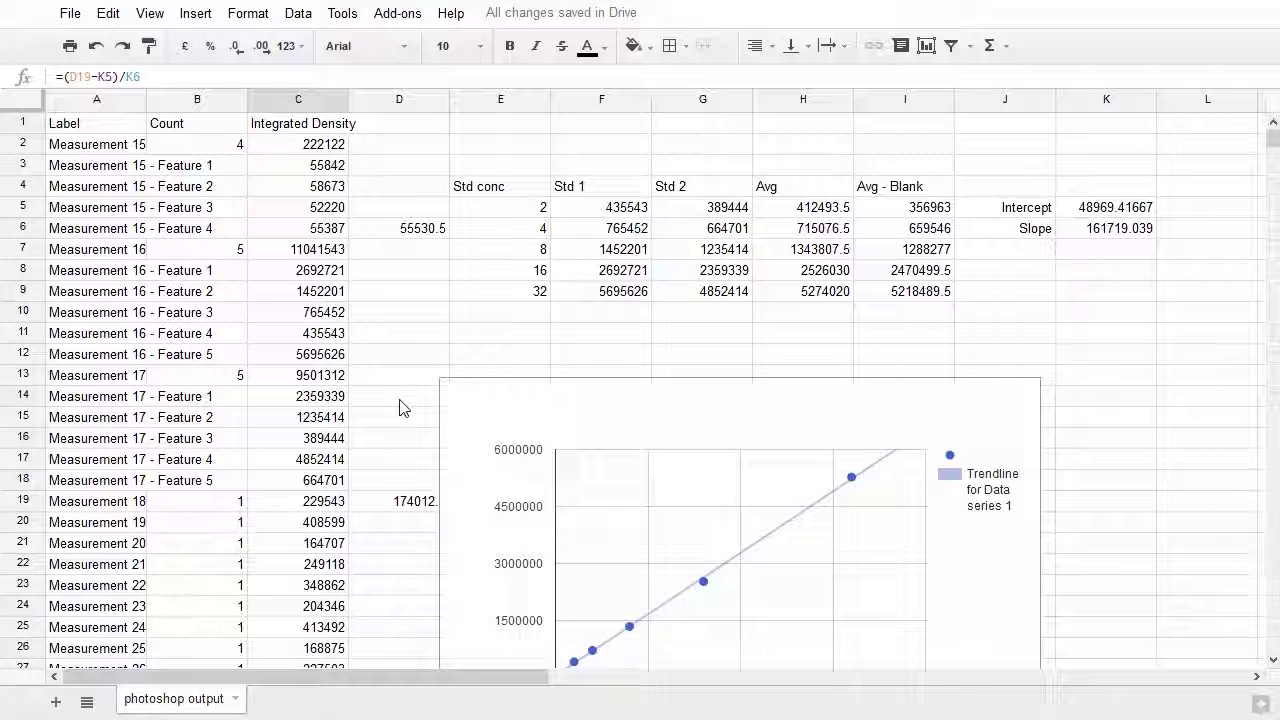
{"action": "scroll", "coordinate": [399, 407], "scroll_direction": "down", "scroll_amount": 1}
{"action": "scroll", "coordinate": [399, 407], "scroll_direction": "up", "scroll_amount": 1}
{"action": "scroll", "coordinate": [663, 428], "scroll_direction": "down", "scroll_amount": 2}
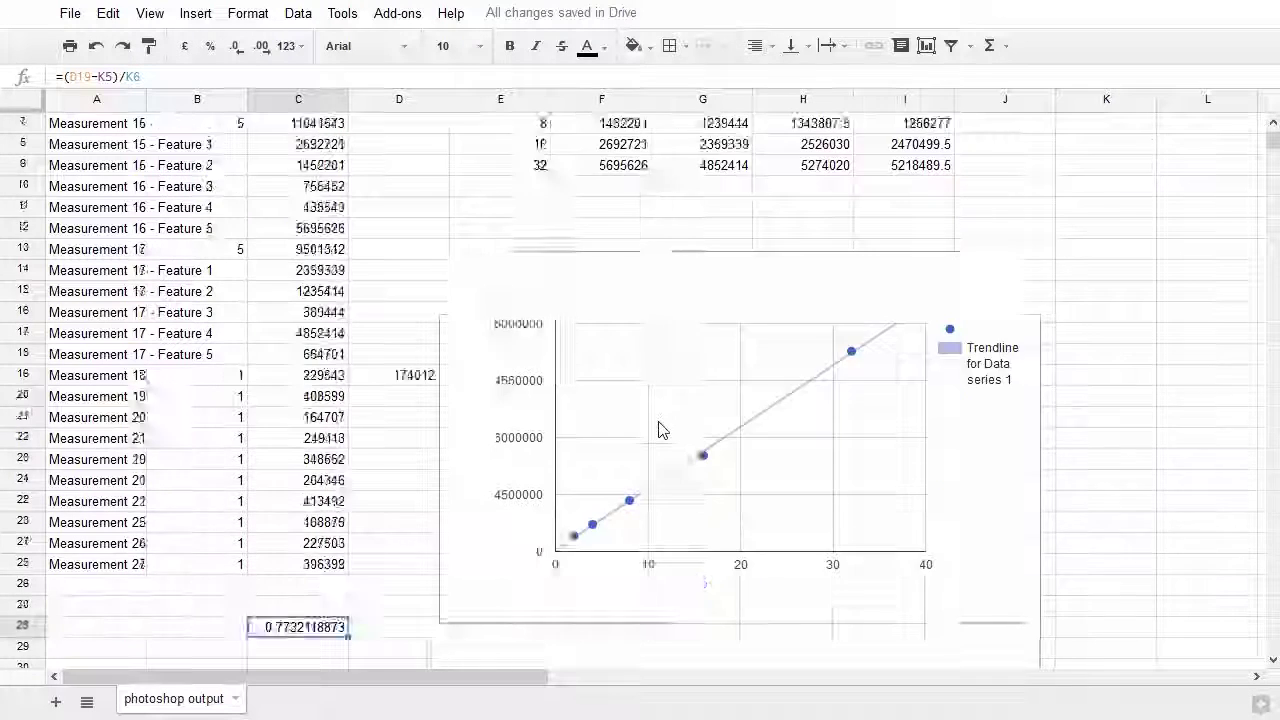
{"action": "scroll", "coordinate": [663, 428], "scroll_direction": "up", "scroll_amount": 2}
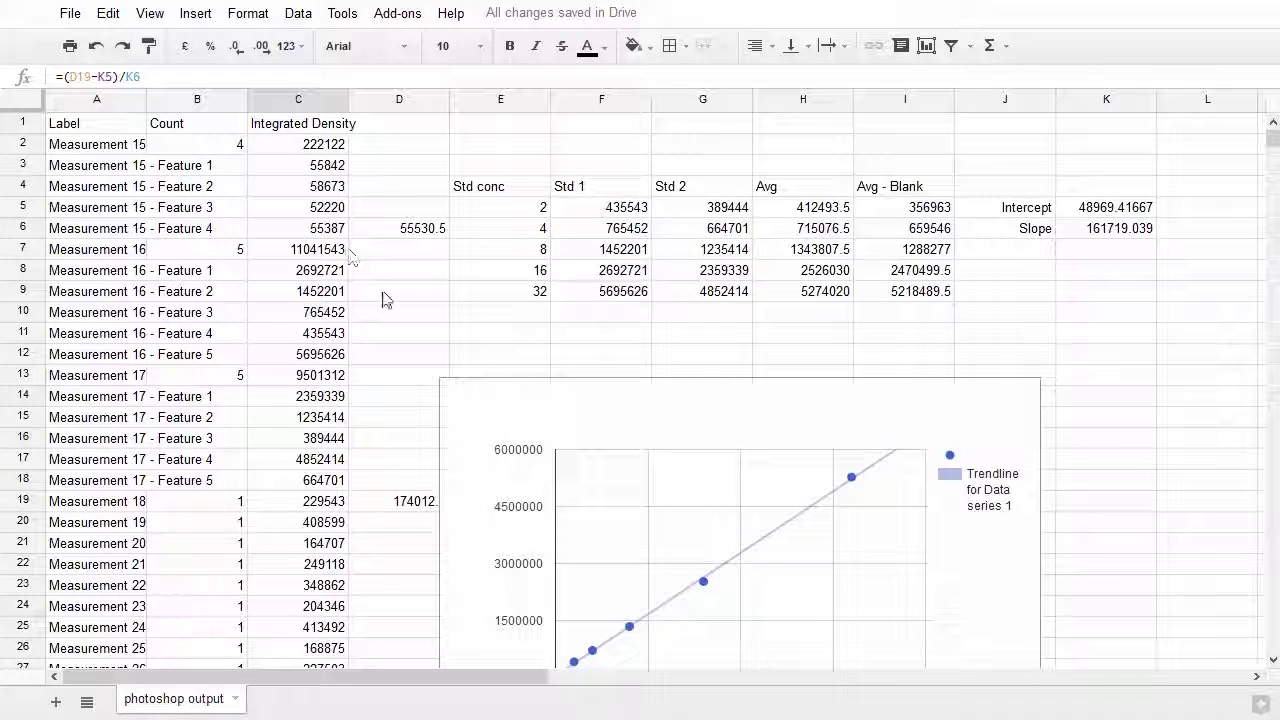